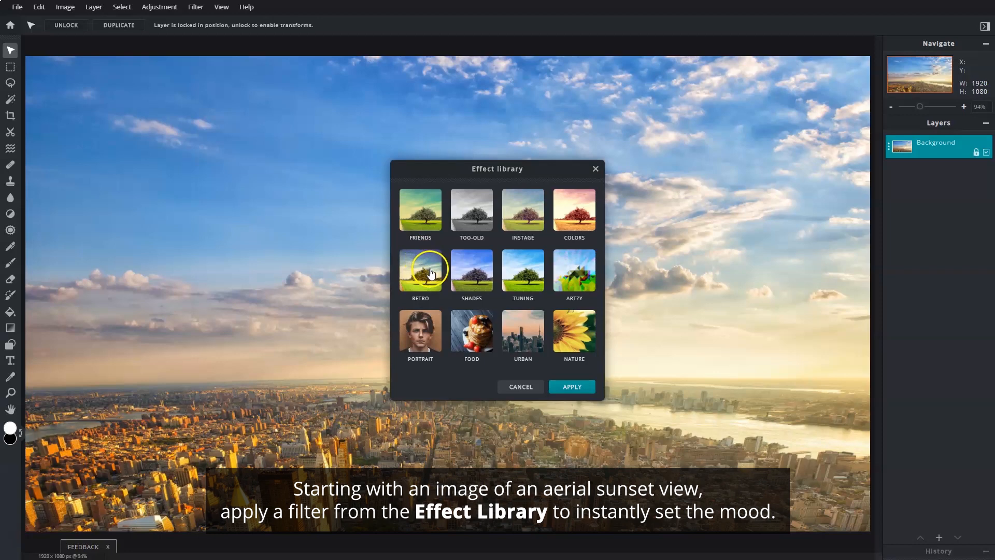
# - Apply the Ragwarm effect from the Effect library to the aerial city image
pyautogui.scroll(-3, 430, 278)
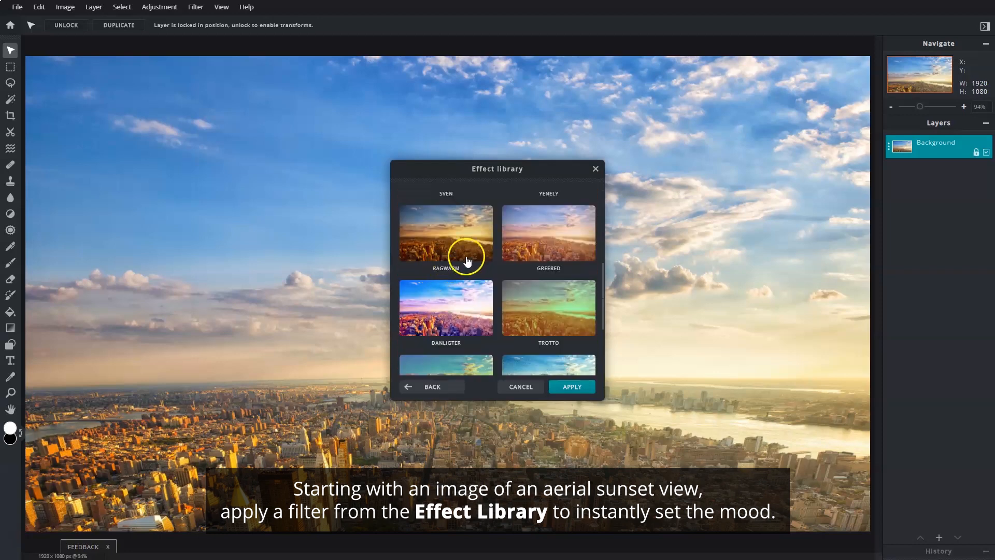
pyautogui.click(477, 254)
pyautogui.click(582, 384)
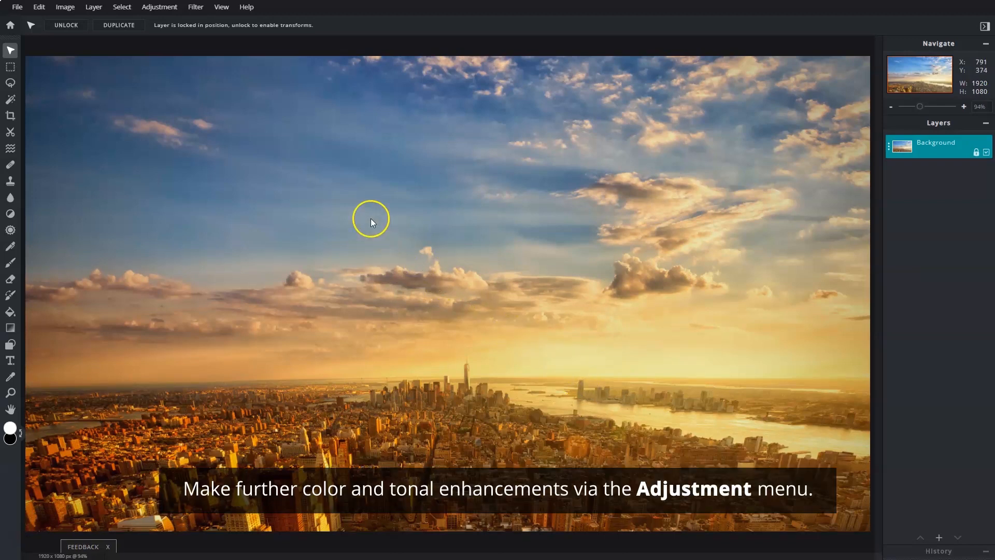
# - Cool the city image by setting its temperature to -60 and its tint to -10
pyautogui.click(176, 11)
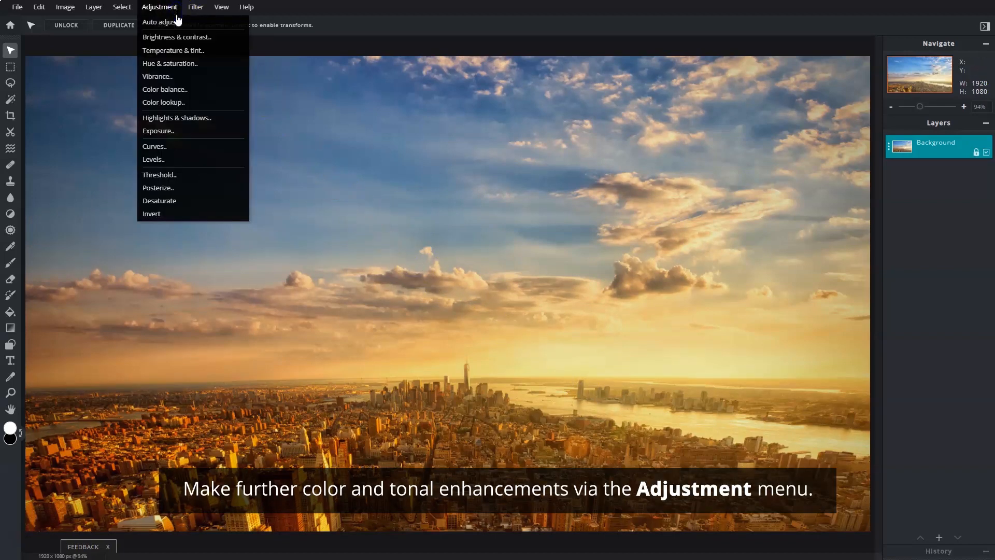
pyautogui.click(211, 51)
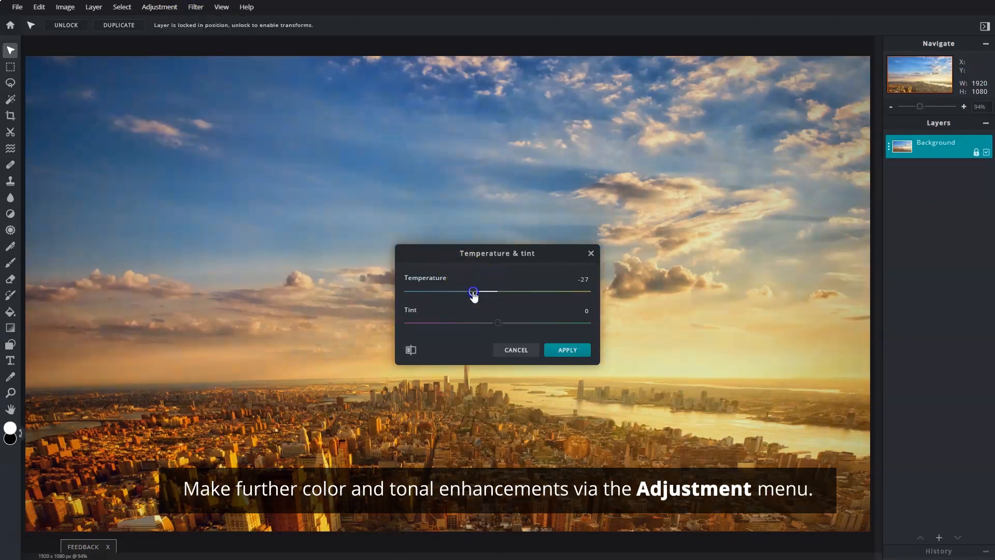
pyautogui.click(575, 349)
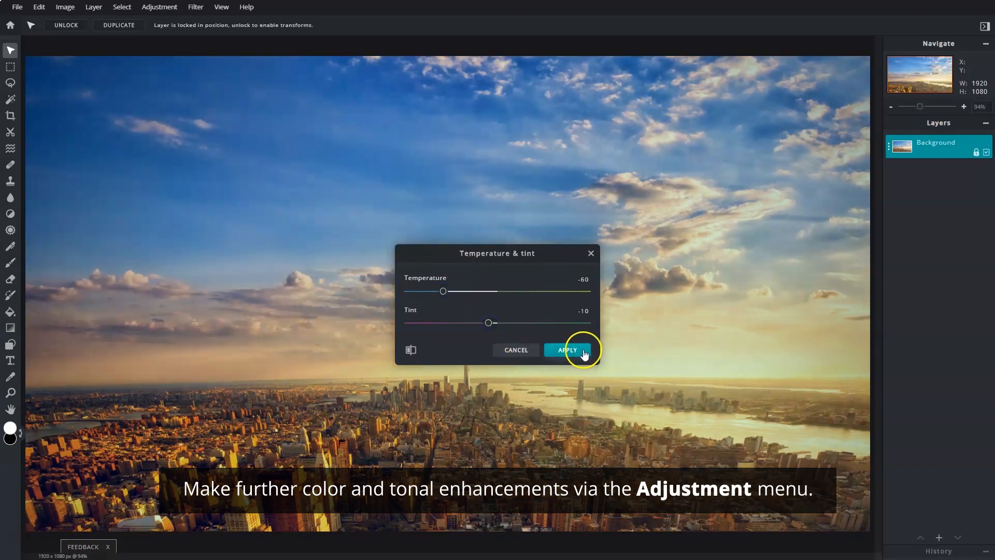
# - Use Hue & saturation to shift the yellow sunset glow of the city image toward pinkish orange
pyautogui.click(168, 7)
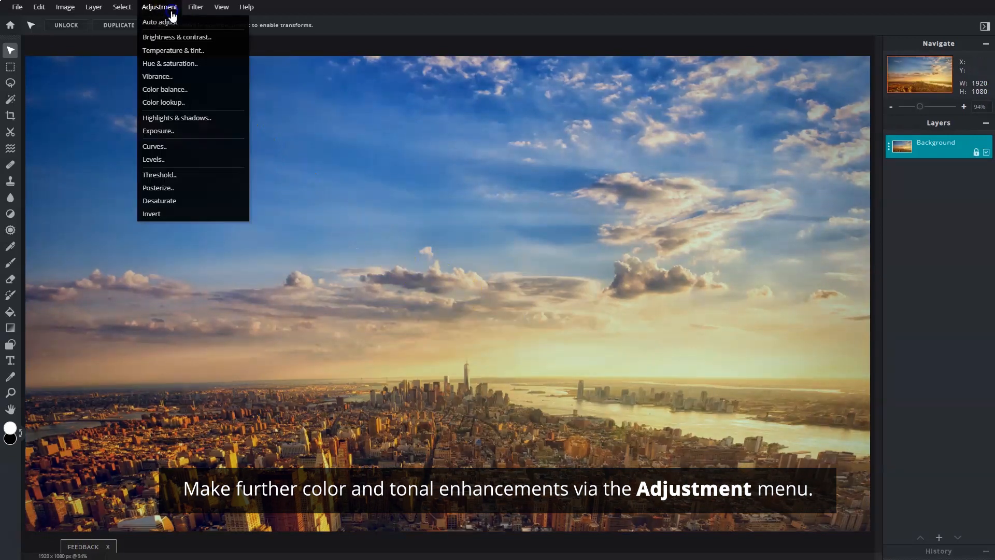
pyautogui.click(210, 62)
pyautogui.click(582, 392)
# - Lower the temperature of the city image slightly once more with Temperature & tint
pyautogui.click(159, 6)
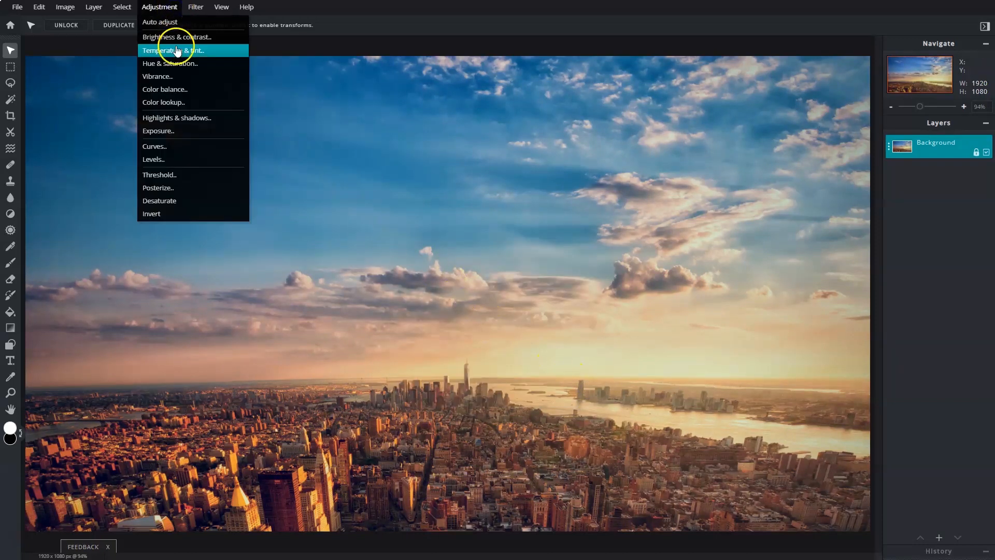
pyautogui.click(178, 47)
pyautogui.moveTo(482, 293); pyautogui.dragTo(480, 291)
pyautogui.click(583, 353)
# - Darken the shadows of the city image to -33 with Highlights & shadows
pyautogui.click(174, 8)
pyautogui.click(226, 121)
pyautogui.moveTo(498, 322); pyautogui.dragTo(483, 323)
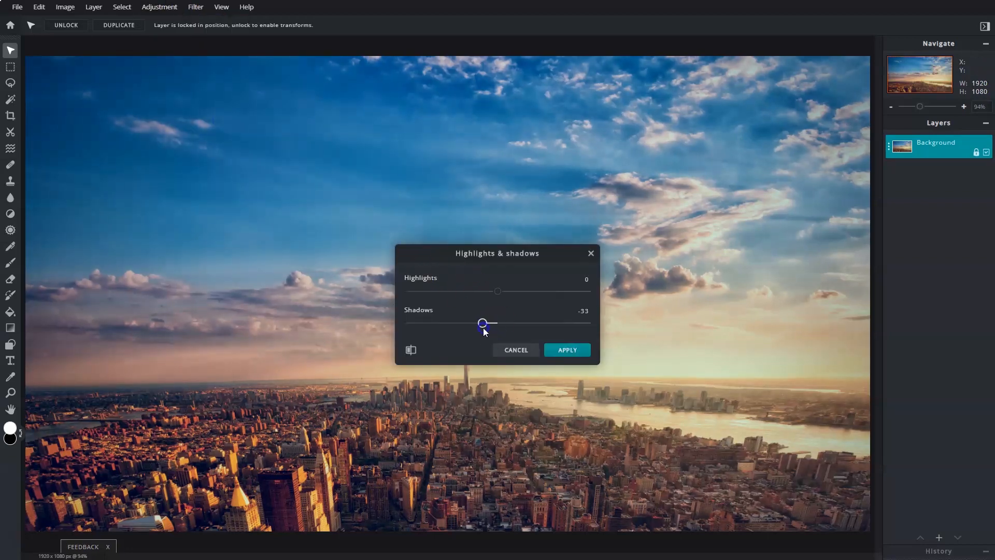
pyautogui.click(574, 350)
# - Adjust the midtones of the city image by moving the curve's midpoint slightly in Curves
pyautogui.click(160, 7)
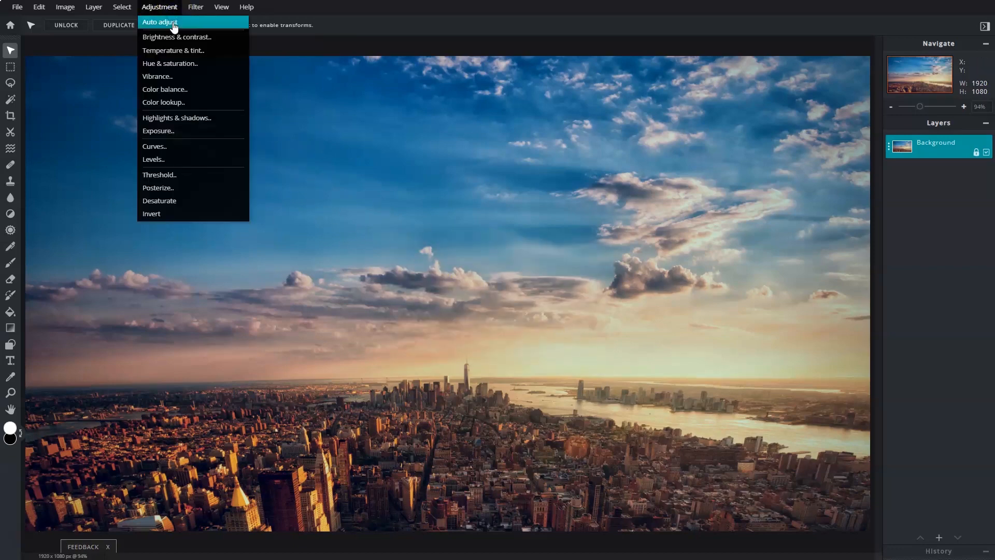
pyautogui.click(224, 145)
pyautogui.moveTo(498, 265); pyautogui.dragTo(500, 266)
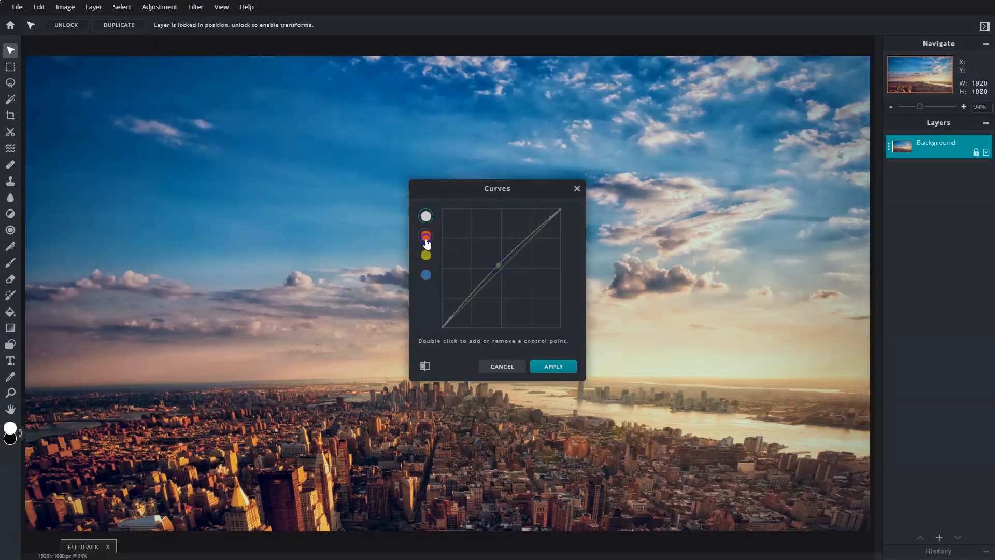
pyautogui.click(564, 367)
# - Raise the brightness of the city image slightly, to about 6, with Brightness & contrast
pyautogui.click(159, 7)
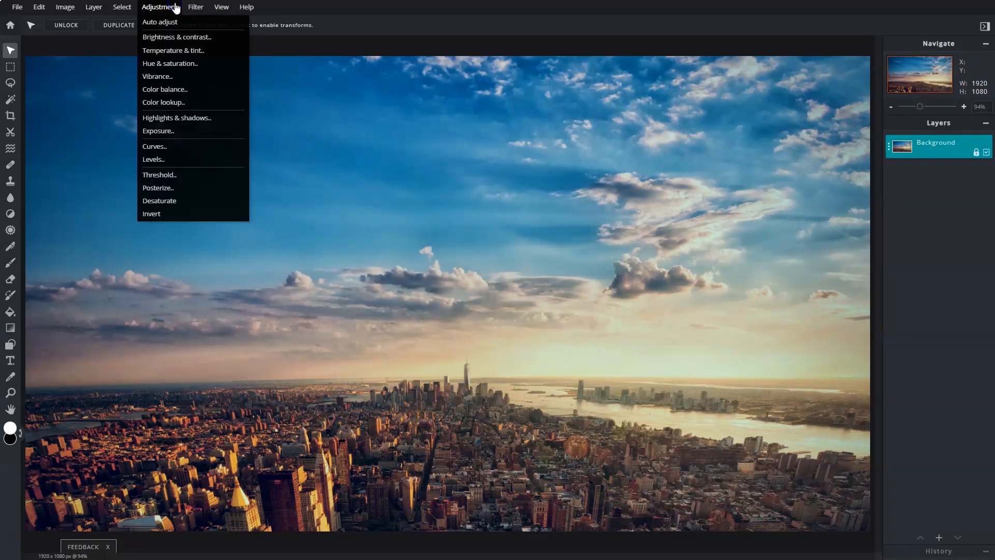
pyautogui.click(232, 37)
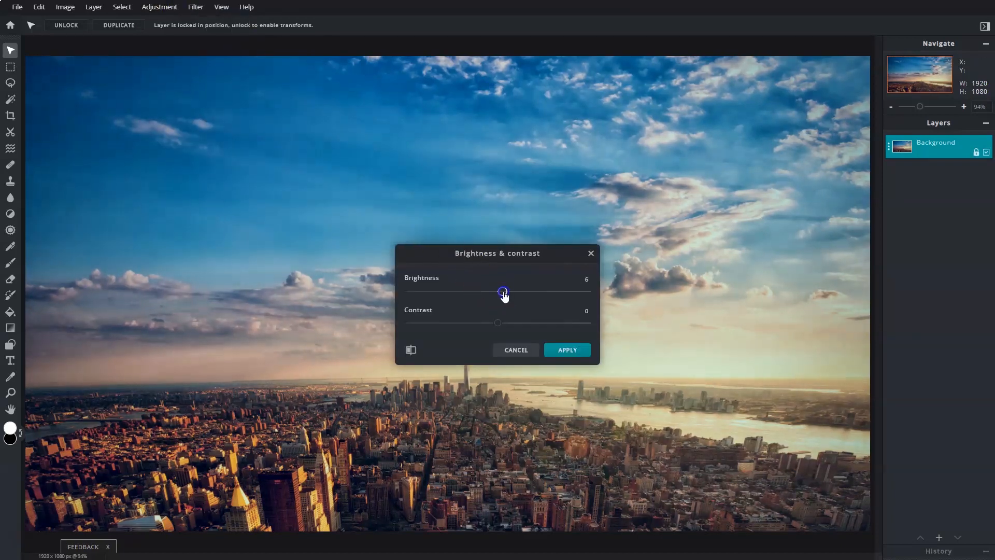
pyautogui.click(584, 356)
# - Set up a linear Gradient tool fill that fades from dark blue #123E70 to transparent
pyautogui.click(10, 327)
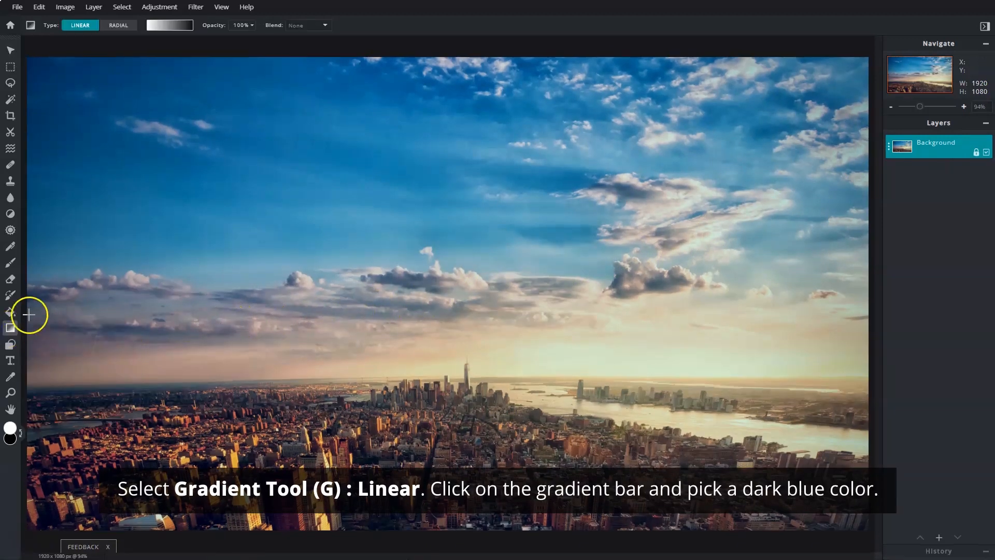
pyautogui.click(171, 26)
pyautogui.click(209, 56)
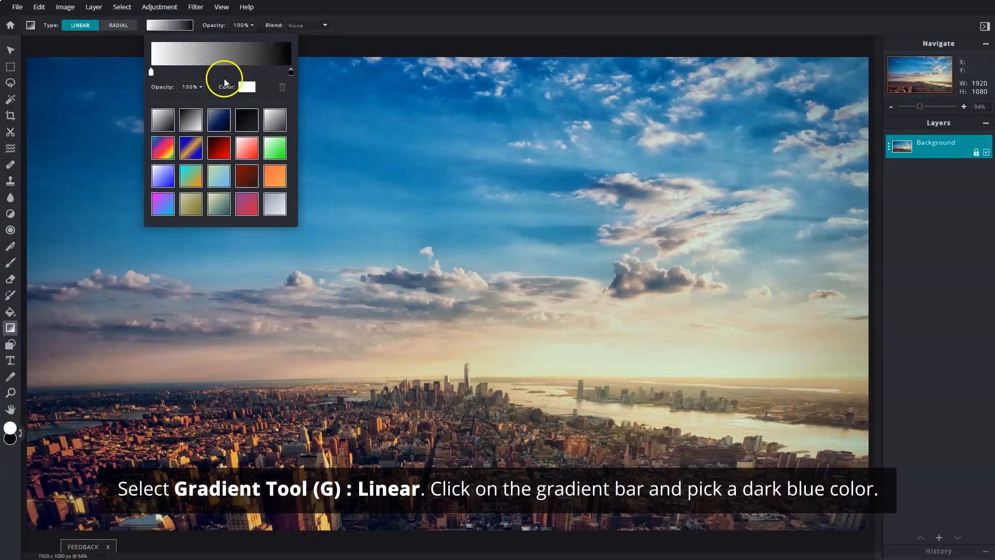
pyautogui.click(246, 88)
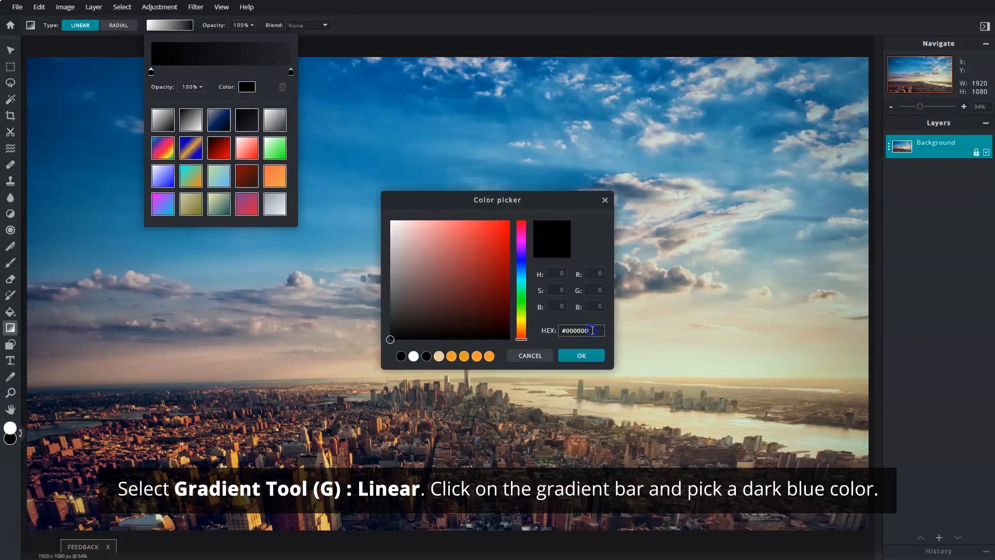
pyautogui.write('#123E70')
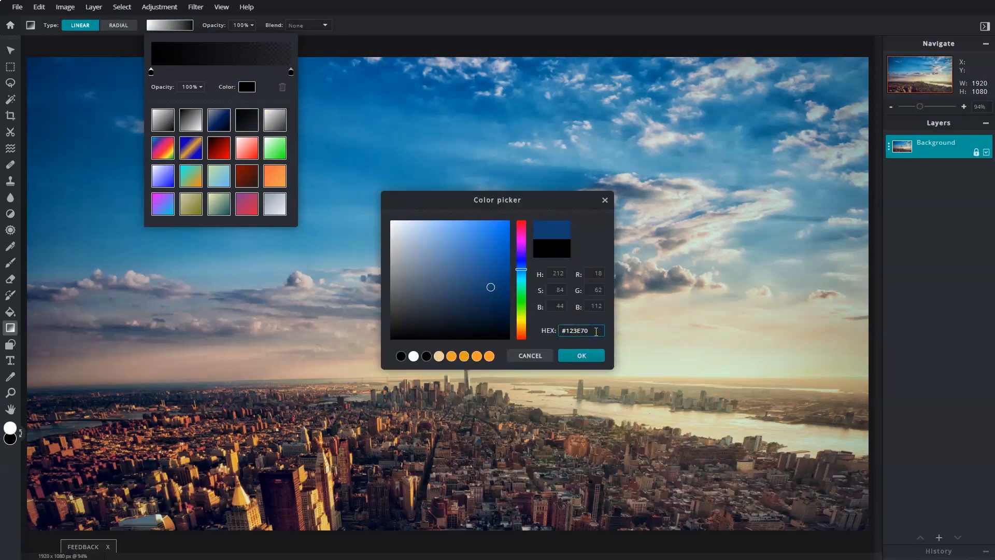
pyautogui.click(596, 355)
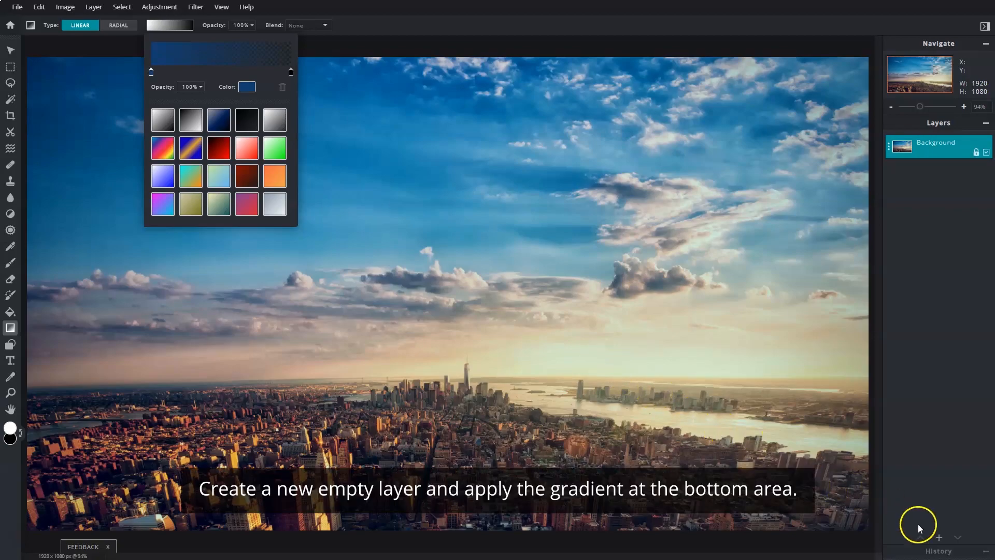
# - Add an empty layer and draw dark blue gradients upward over the lower part of the city
pyautogui.click(939, 538)
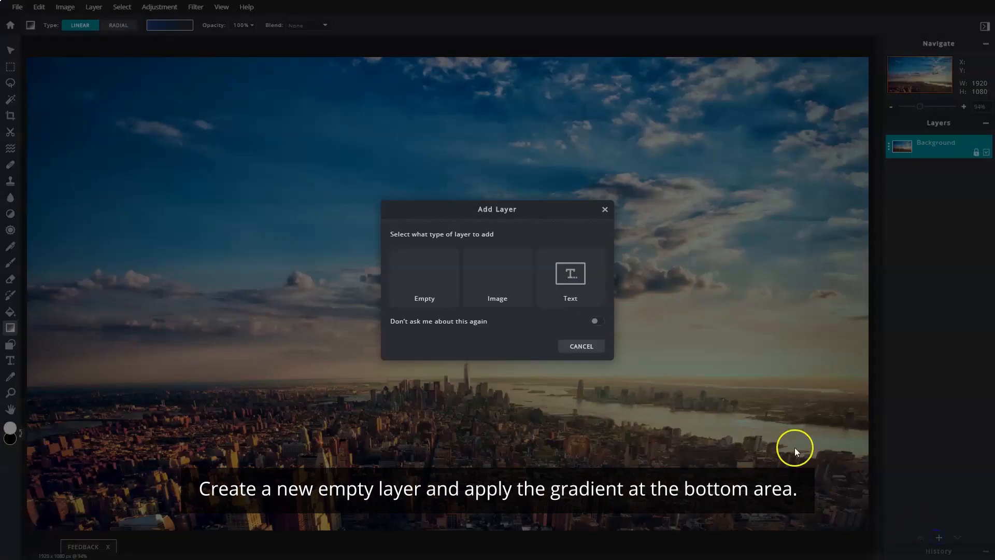
pyautogui.click(426, 286)
pyautogui.scroll(-2, 718, 407)
pyautogui.moveTo(772, 480); pyautogui.dragTo(658, 336)
pyautogui.moveTo(397, 483); pyautogui.dragTo(456, 360)
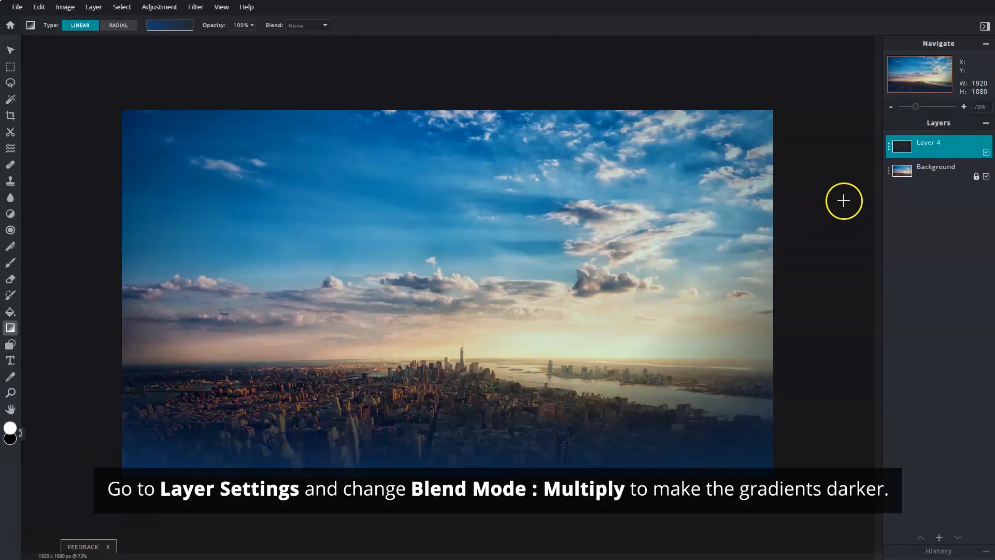
# - Set the gradient layer's blend mode to Multiply and flatten all layers into the background
pyautogui.click(888, 147)
pyautogui.click(863, 185)
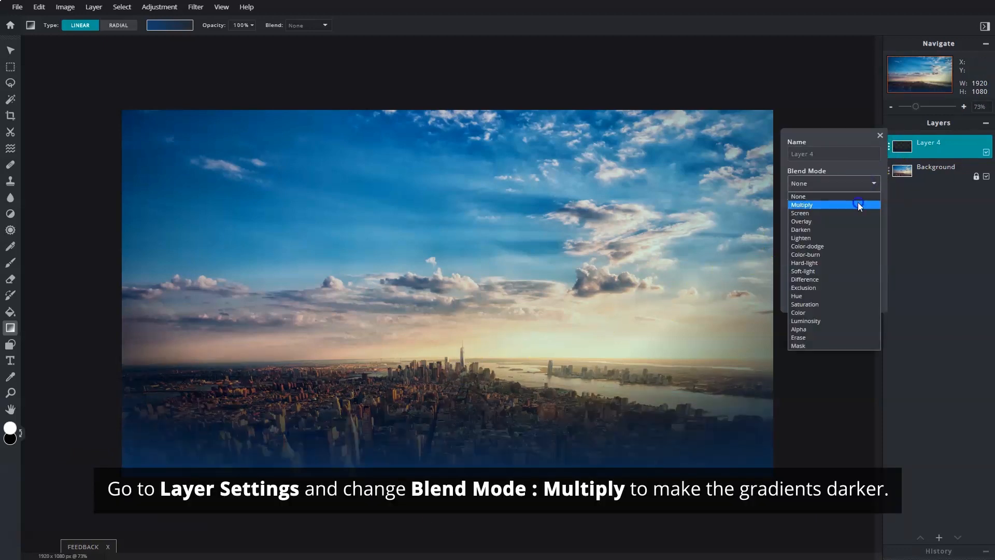
pyautogui.click(857, 202)
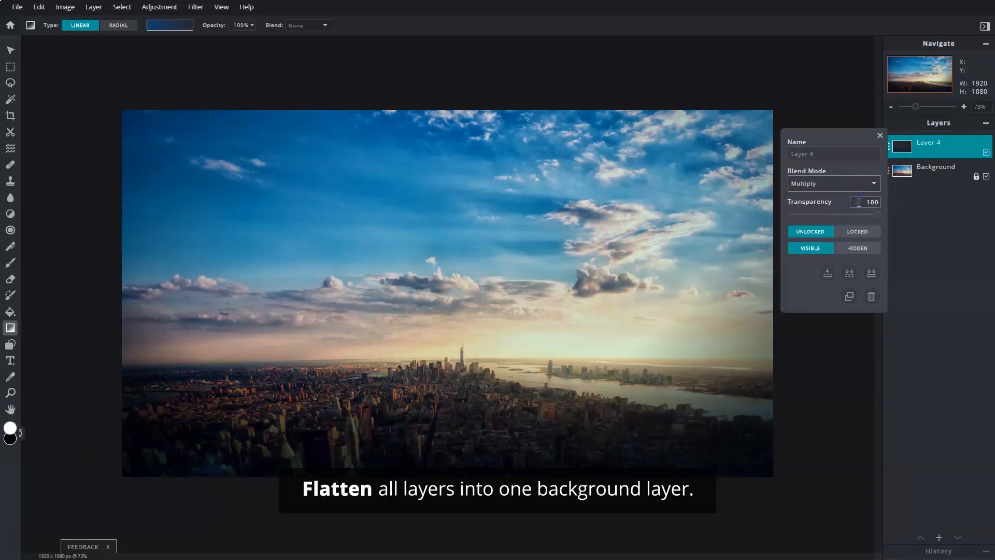
pyautogui.click(871, 273)
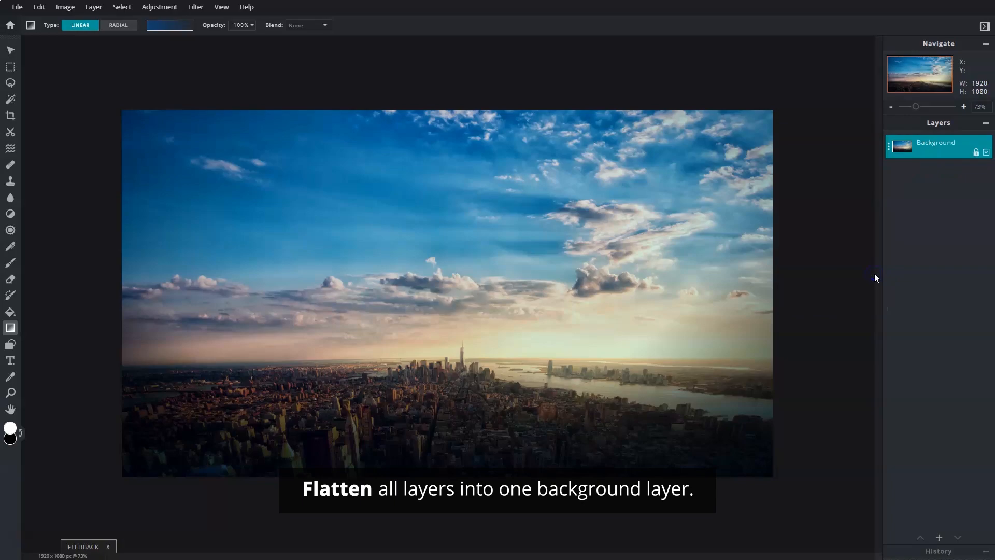
# - Add the transparent fish image 36372342_l.png as a new layer
pyautogui.click(941, 538)
pyautogui.click(515, 289)
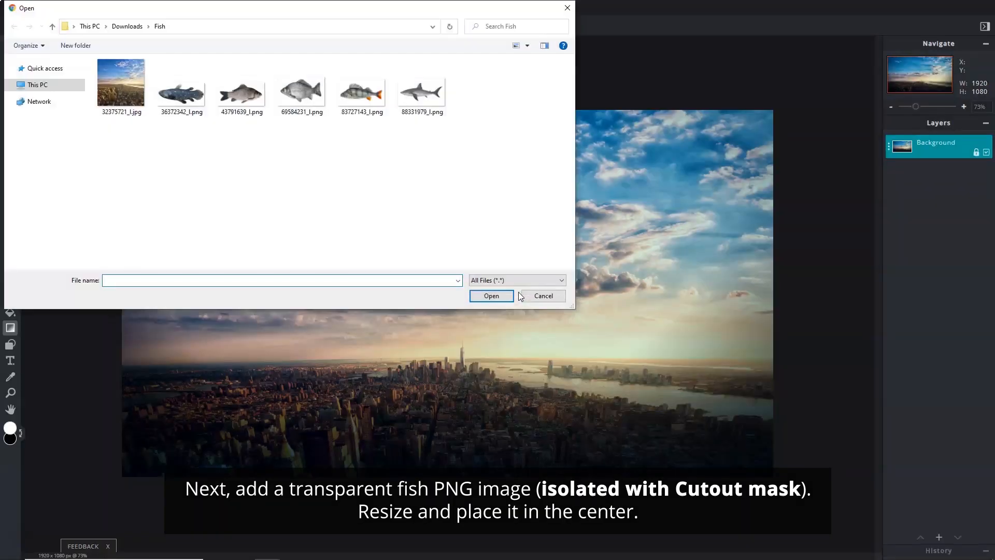
pyautogui.click(187, 94)
pyautogui.click(491, 296)
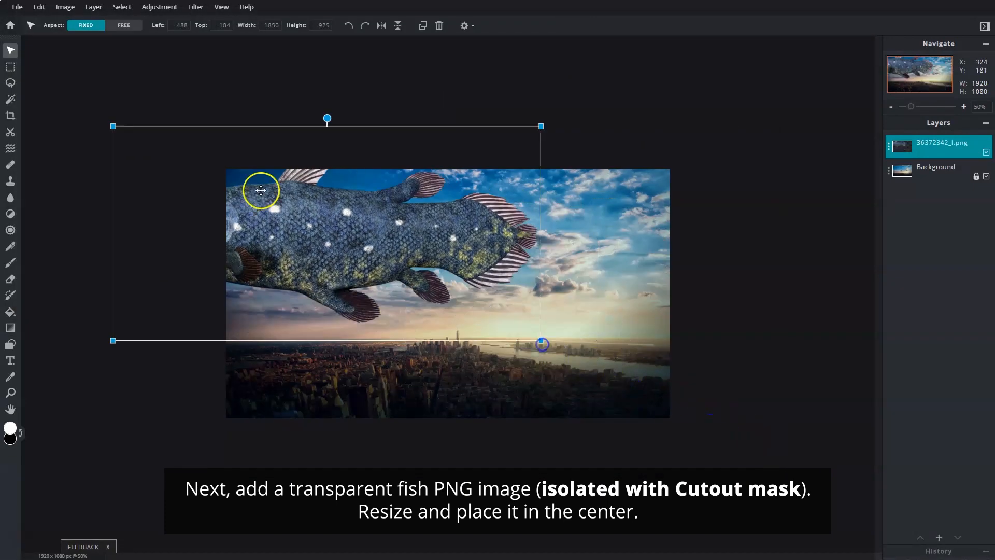
# - Scale the fish down to about 1019 × 510 px and place it centrally in the sky above the city
pyautogui.moveTo(113, 126); pyautogui.dragTo(271, 205)
pyautogui.moveTo(387, 280); pyautogui.dragTo(431, 262)
pyautogui.moveTo(315, 188); pyautogui.dragTo(341, 200)
pyautogui.moveTo(581, 201); pyautogui.dragTo(577, 204)
pyautogui.scroll(2, 559, 233)
pyautogui.moveTo(549, 248); pyautogui.dragTo(540, 244)
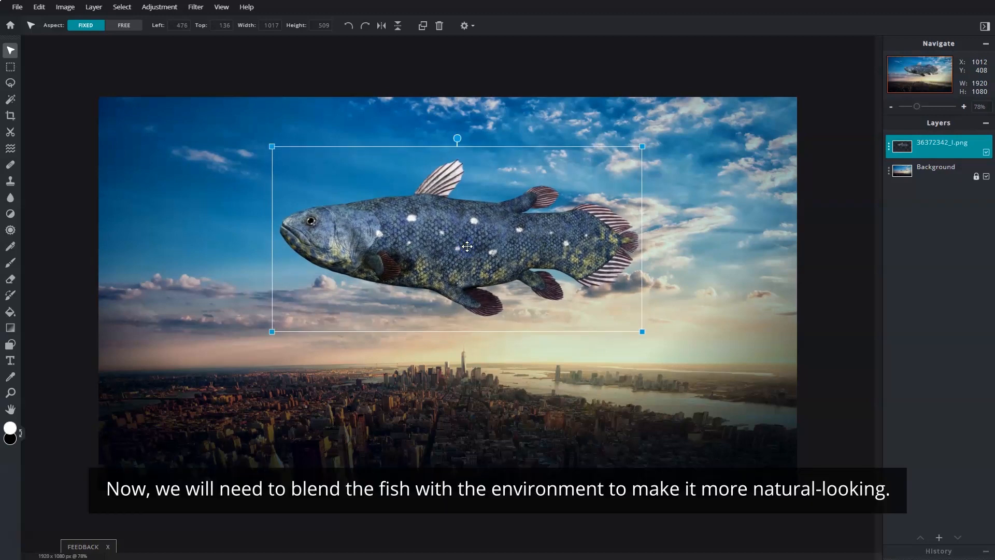
# - Darken the fish layer by decreasing both its highlights and its shadows
pyautogui.click(159, 6)
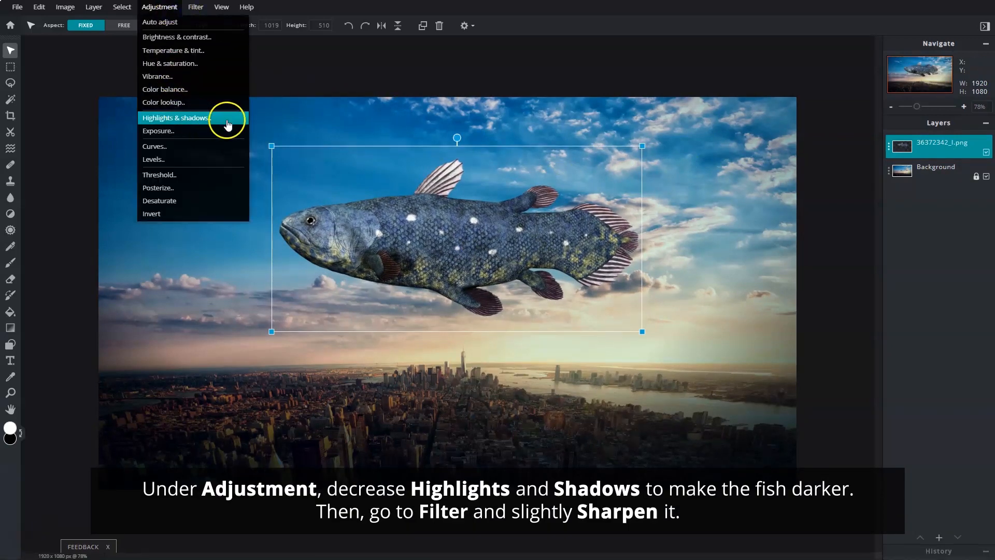
pyautogui.click(229, 122)
pyautogui.moveTo(776, 244); pyautogui.dragTo(726, 251)
pyautogui.moveTo(776, 276); pyautogui.dragTo(761, 276)
pyautogui.click(845, 303)
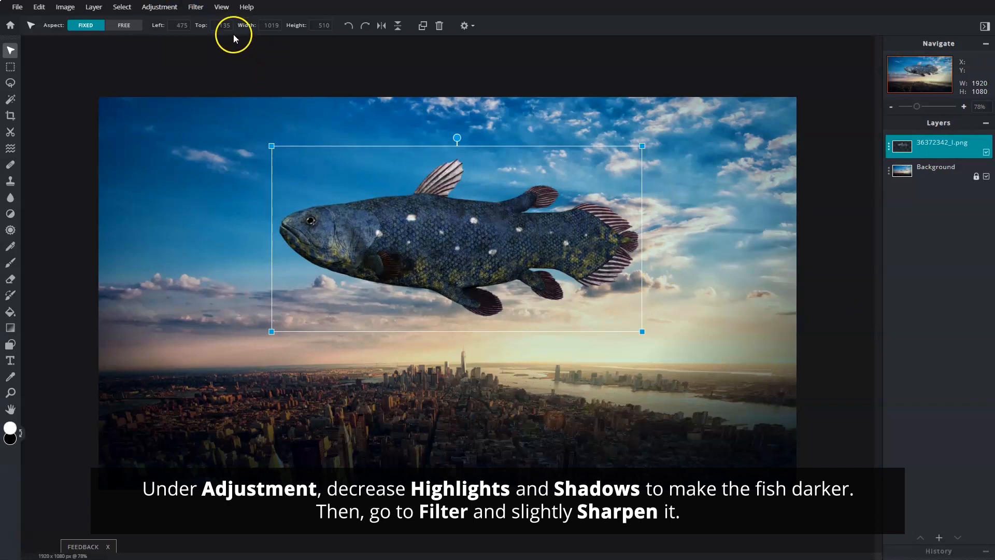
# - Sharpen the fish layer by an amount of 3
pyautogui.click(195, 6)
pyautogui.moveTo(233, 36)
pyautogui.click(387, 36)
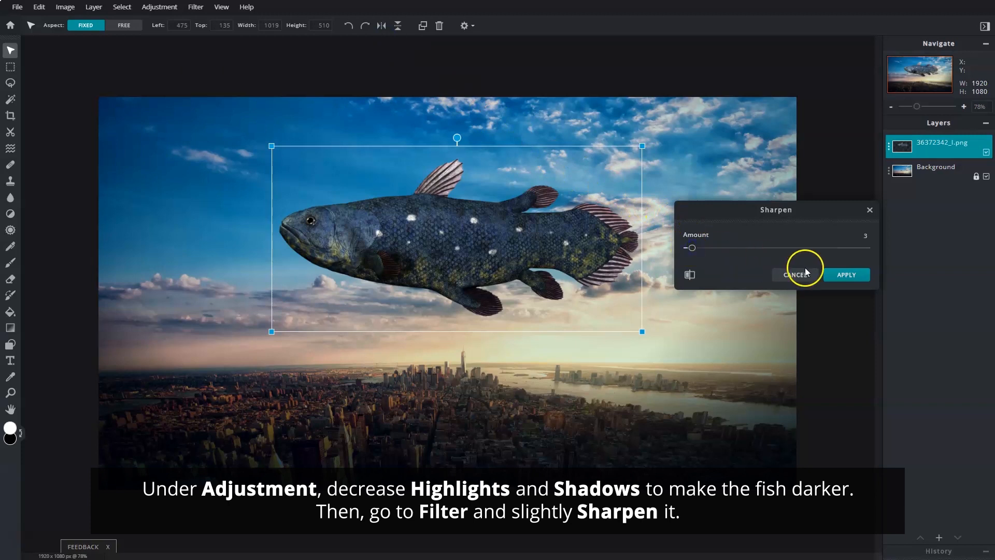
pyautogui.click(846, 274)
# - Duplicate the fish layer and set the copy's blend mode to Multiply with a transparency of 22
pyautogui.click(889, 149)
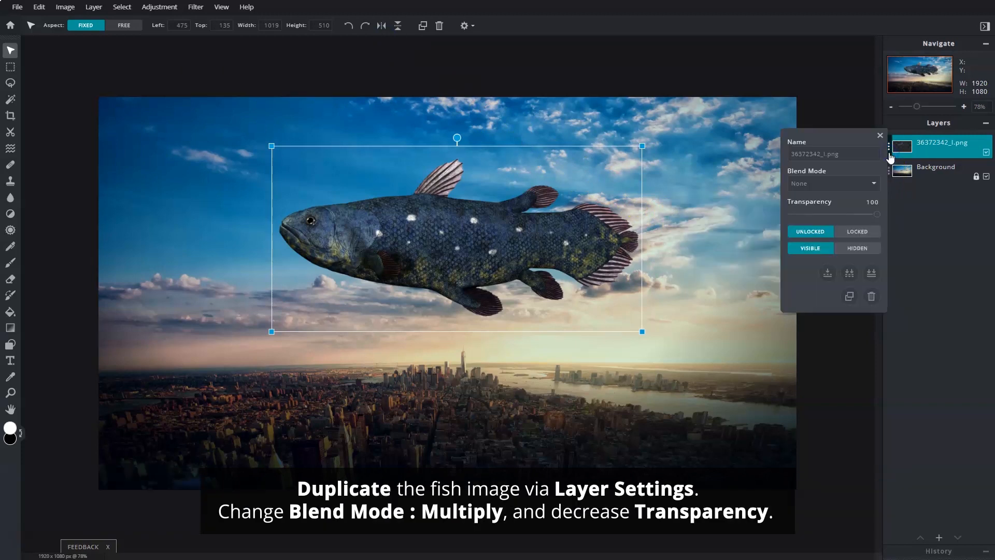
pyautogui.click(852, 294)
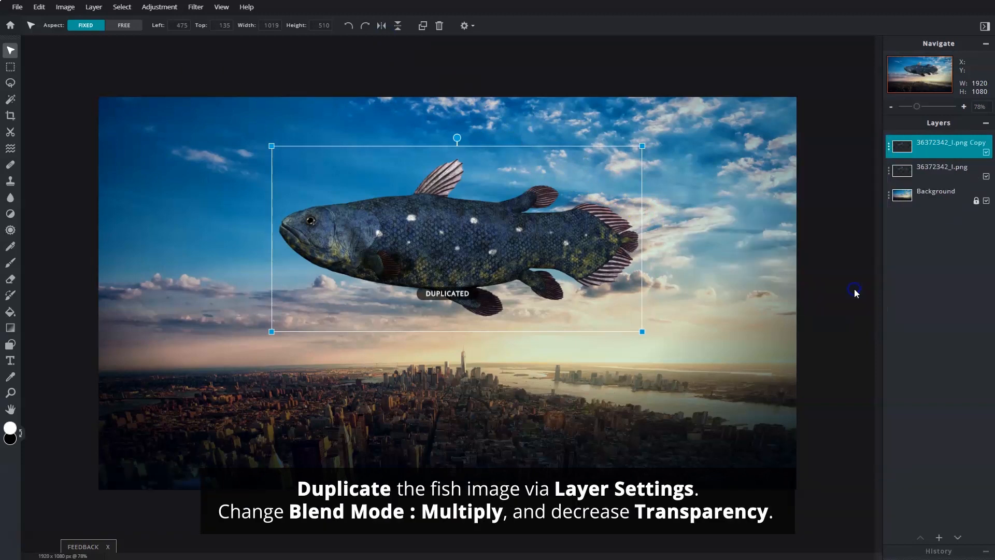
pyautogui.click(888, 150)
pyautogui.click(874, 183)
pyautogui.click(866, 214)
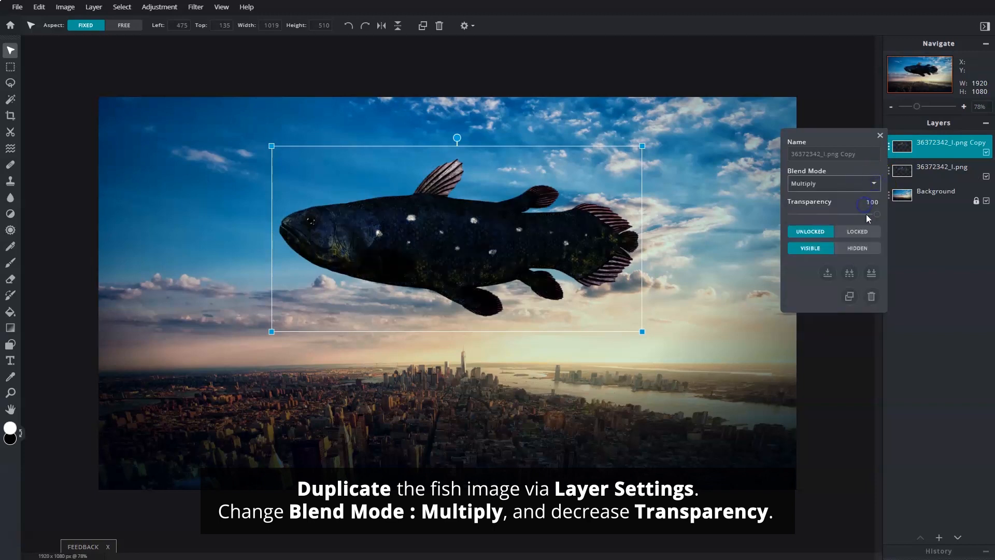
pyautogui.moveTo(876, 219); pyautogui.dragTo(810, 223)
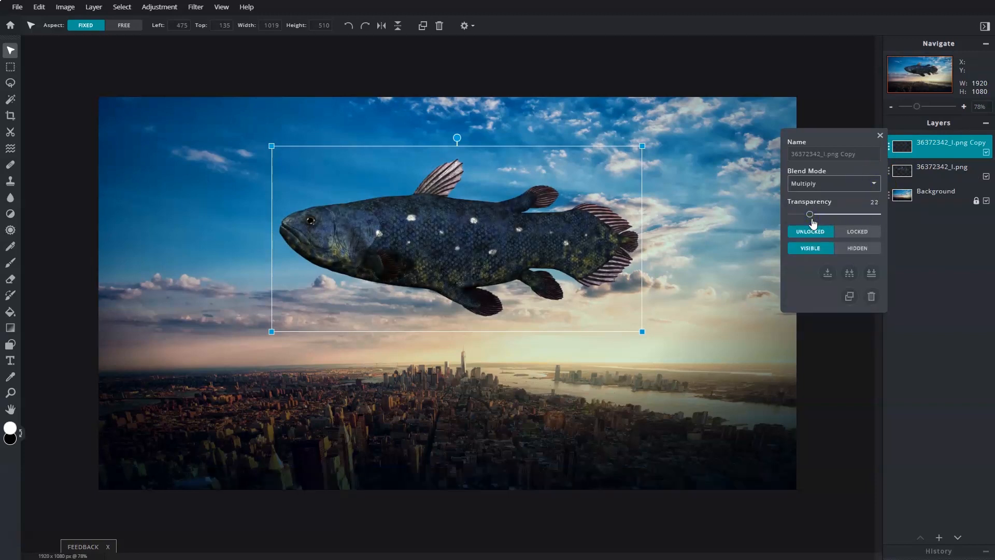
# - Merge the Multiply fish copy down into the original fish layer and duplicate the combined layer
pyautogui.click(828, 273)
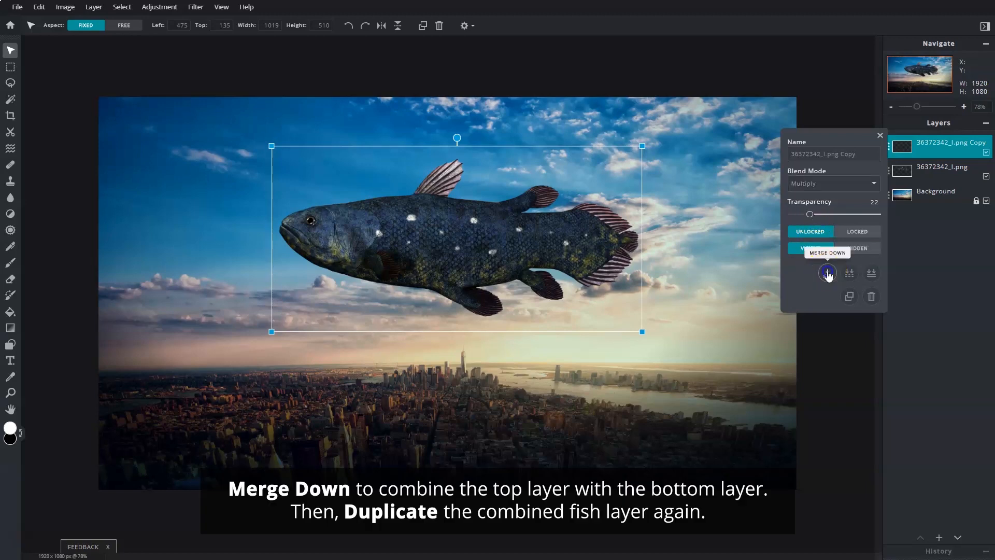
pyautogui.click(889, 149)
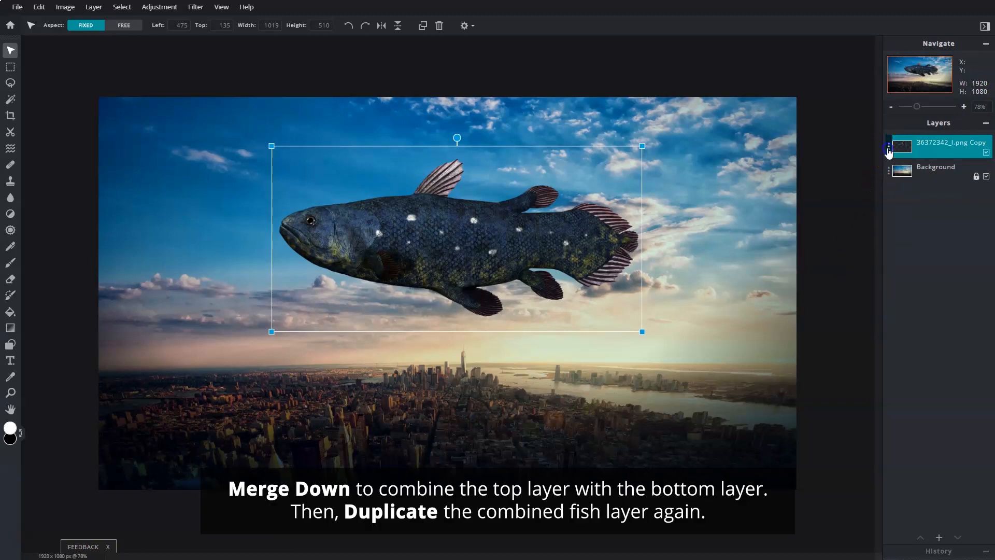
pyautogui.click(850, 296)
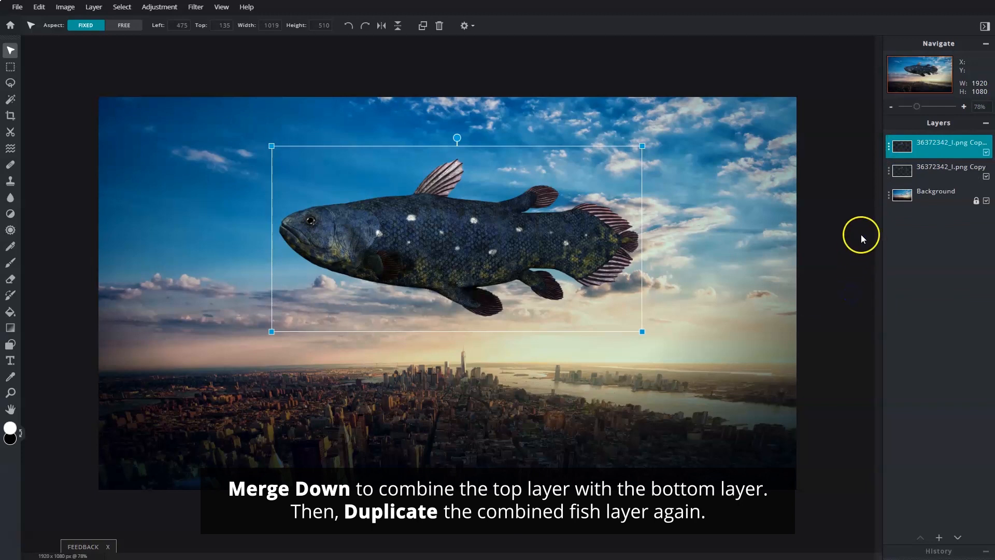
# - Set the top fish copy's blend mode to Screen and lower its transparency to 67 to brighten the fish
pyautogui.click(888, 155)
pyautogui.click(870, 184)
pyautogui.click(869, 208)
pyautogui.moveTo(879, 215); pyautogui.dragTo(863, 220)
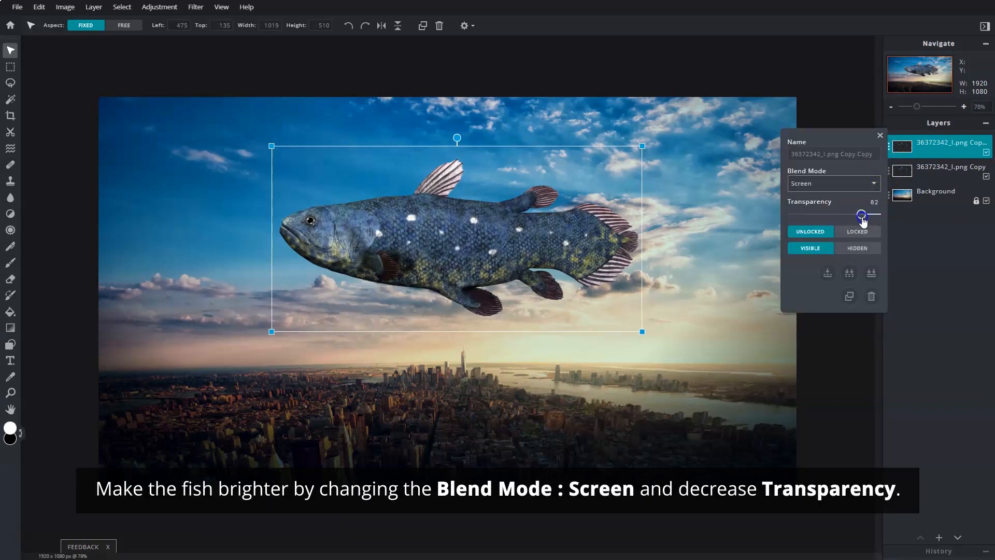
pyautogui.click(880, 136)
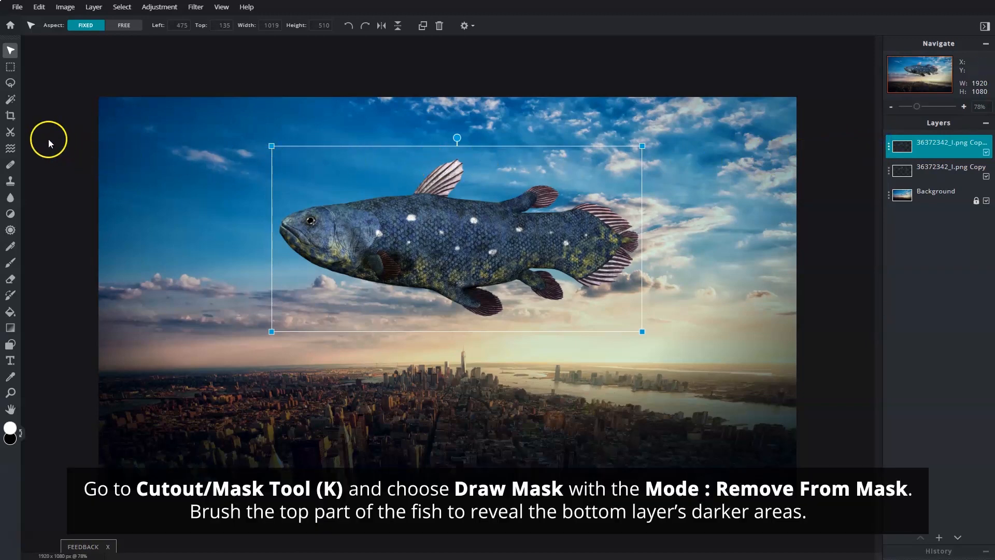
# - Mask out the upper part of the Screen fish copy with a soft 100 px brush in Remove From Mask mode, and merge the copy down
pyautogui.click(10, 132)
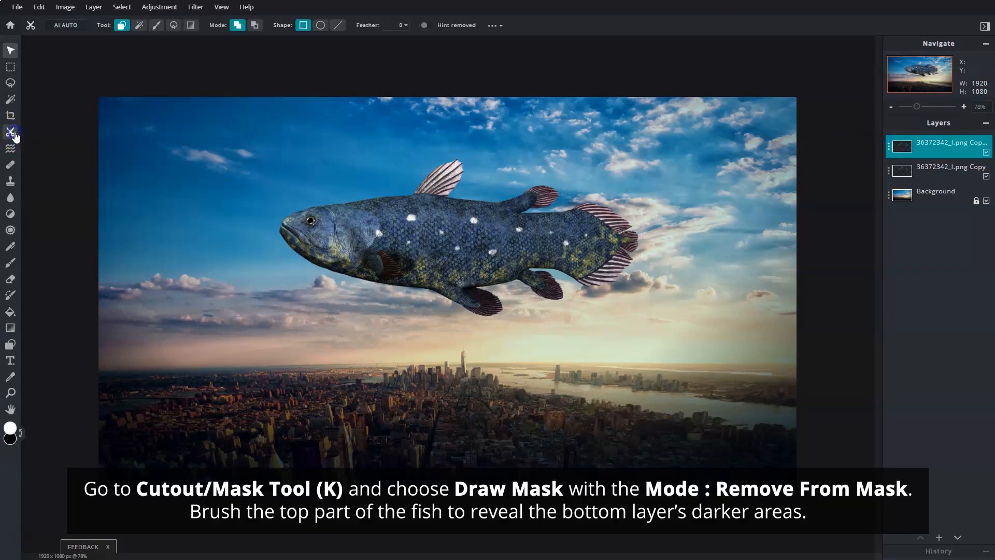
pyautogui.click(156, 25)
pyautogui.moveTo(313, 180)
pyautogui.mouseDown()
pyautogui.moveTo(304, 184)
pyautogui.moveTo(558, 200)
pyautogui.moveTo(478, 224)
pyautogui.moveTo(607, 233)
pyautogui.mouseUp()
pyautogui.moveTo(305, 220); pyautogui.dragTo(380, 216)
pyautogui.click(316, 25)
pyautogui.click(427, 210)
pyautogui.moveTo(311, 222)
pyautogui.mouseDown()
pyautogui.moveTo(395, 253)
pyautogui.moveTo(544, 248)
pyautogui.mouseUp()
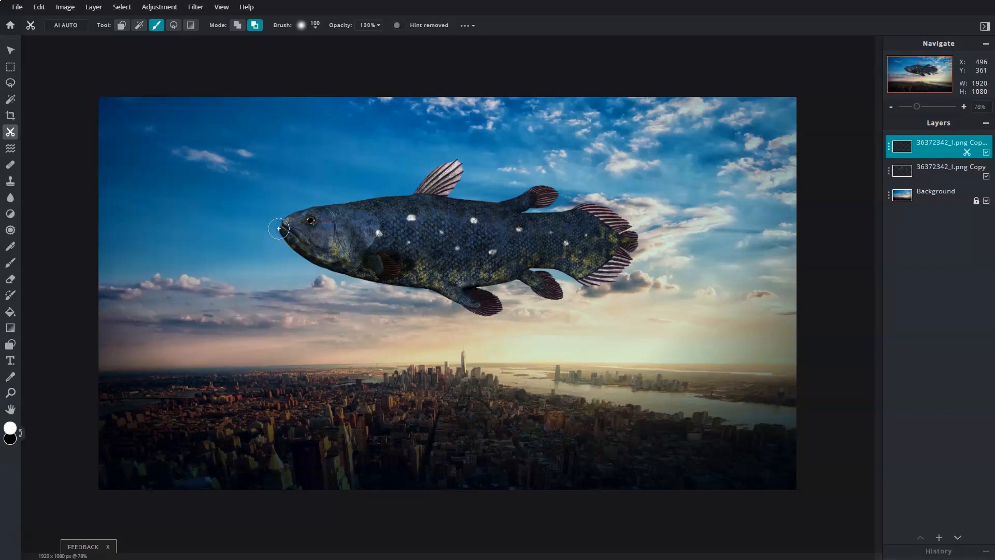
pyautogui.click(888, 147)
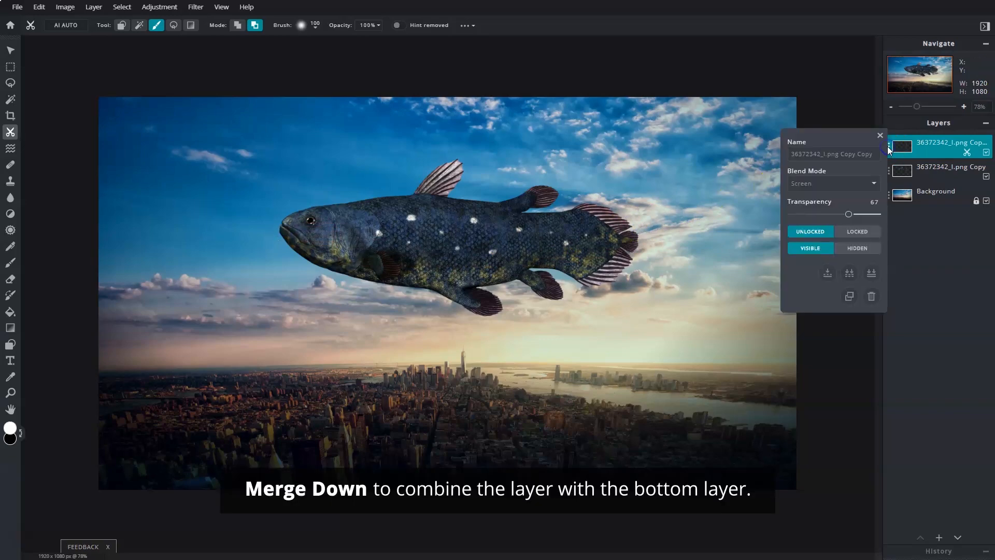
pyautogui.click(828, 273)
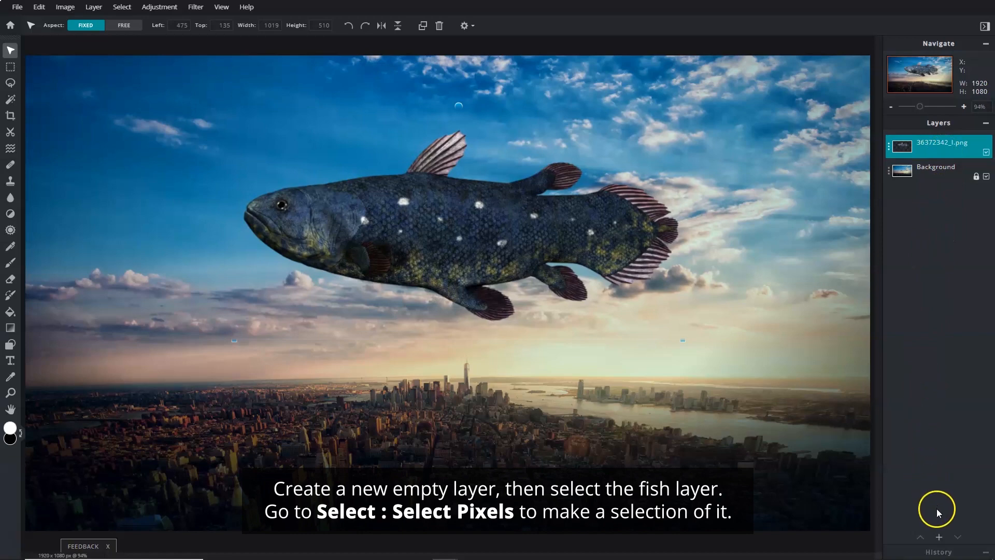
# - Add an empty layer above the fish and make a selection from the fish layer's pixels
pyautogui.click(938, 537)
pyautogui.click(446, 304)
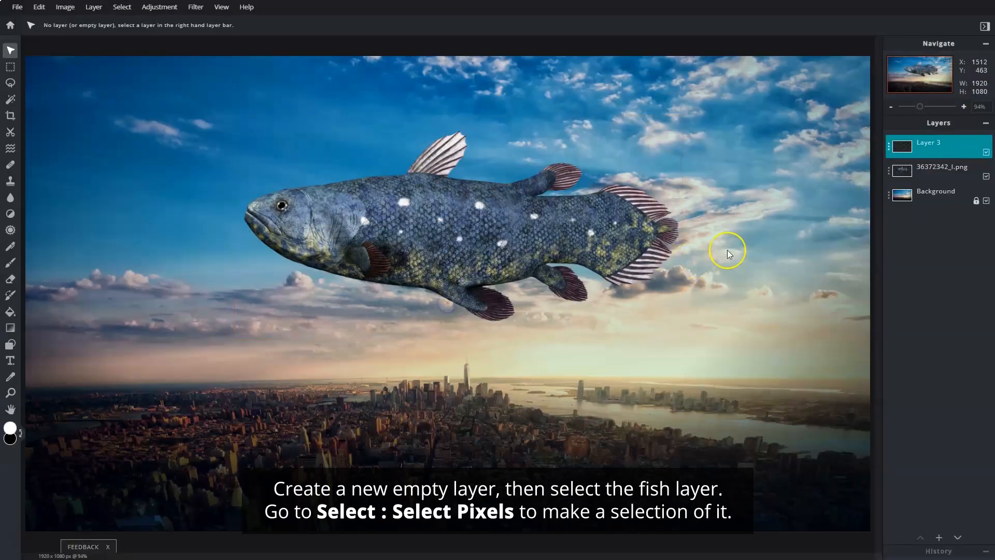
pyautogui.click(950, 175)
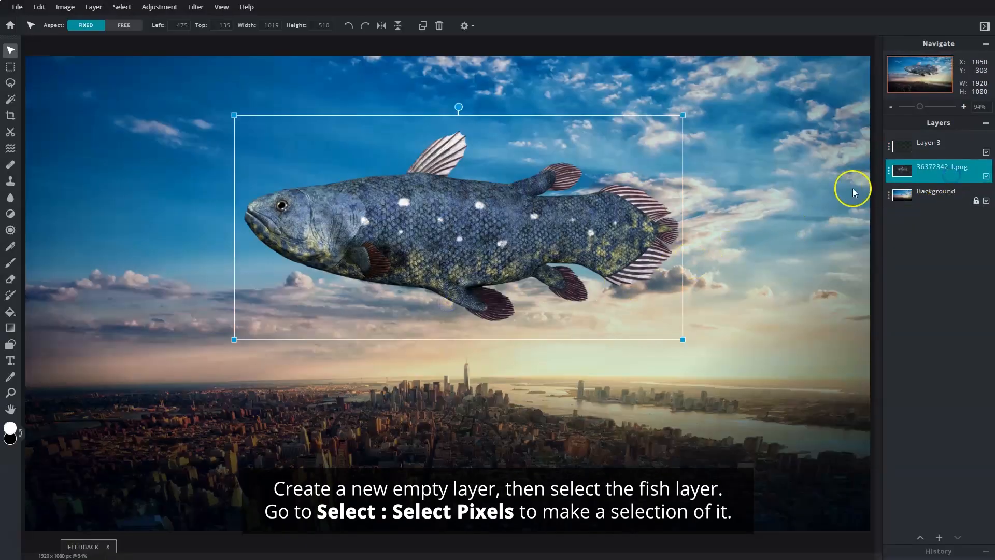
pyautogui.click(123, 7)
pyautogui.click(149, 31)
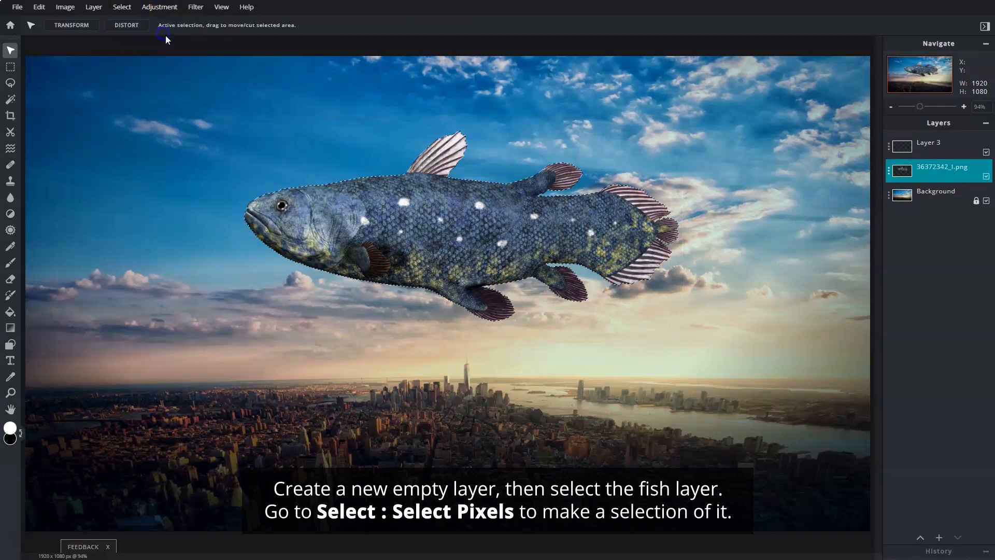
# - Fill the fish-shaped selection on the empty layer with blue (#15768C)
pyautogui.click(942, 150)
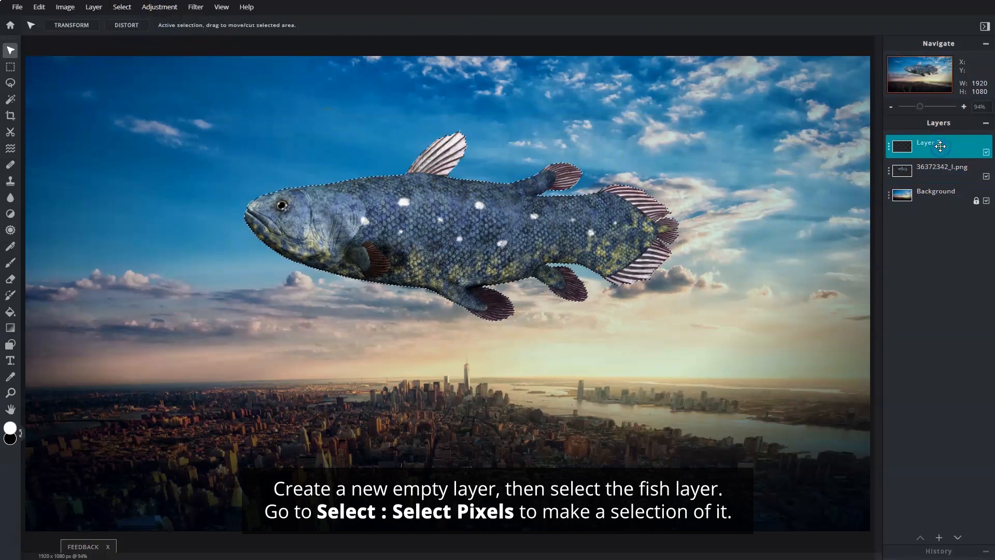
pyautogui.click(19, 313)
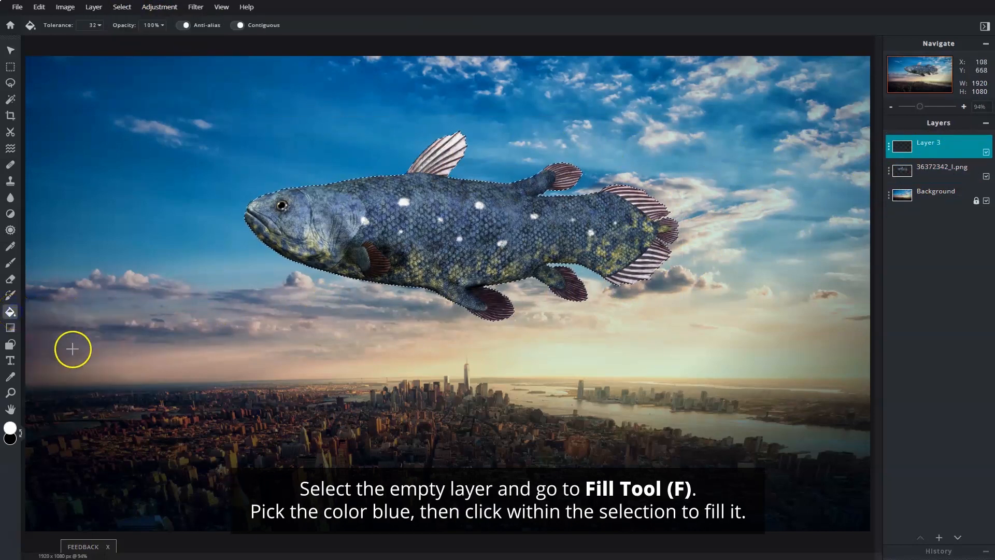
pyautogui.click(17, 433)
pyautogui.click(414, 356)
pyautogui.click(600, 330)
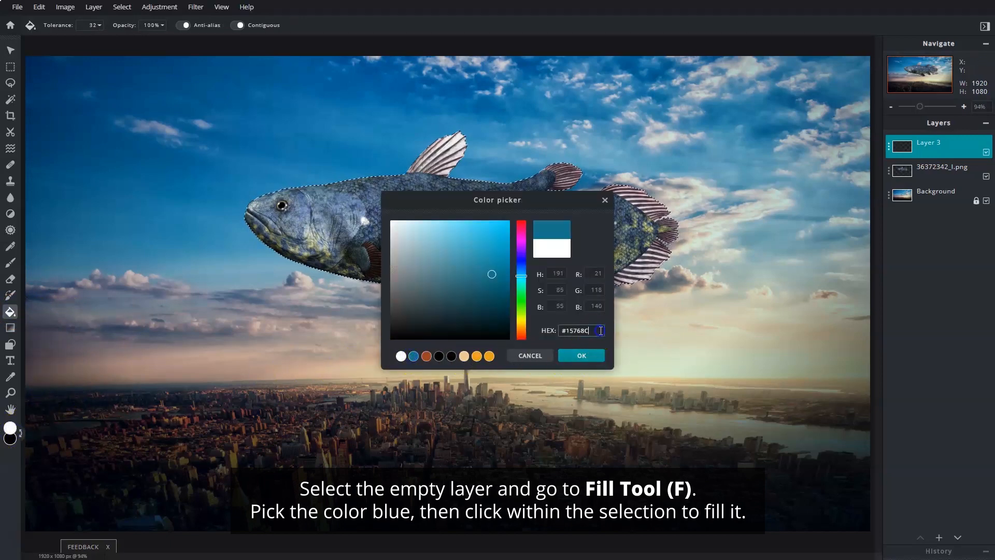
pyautogui.click(582, 356)
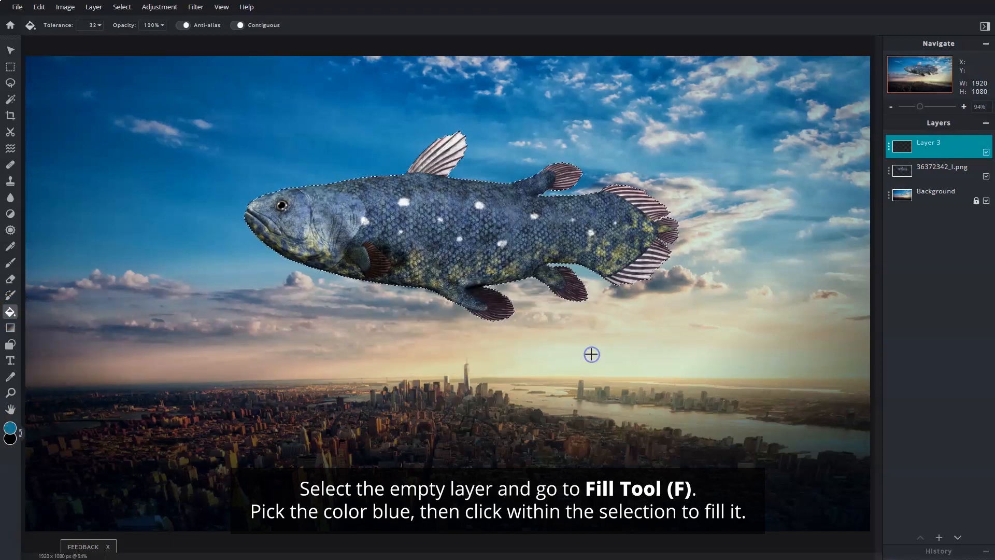
pyautogui.click(442, 229)
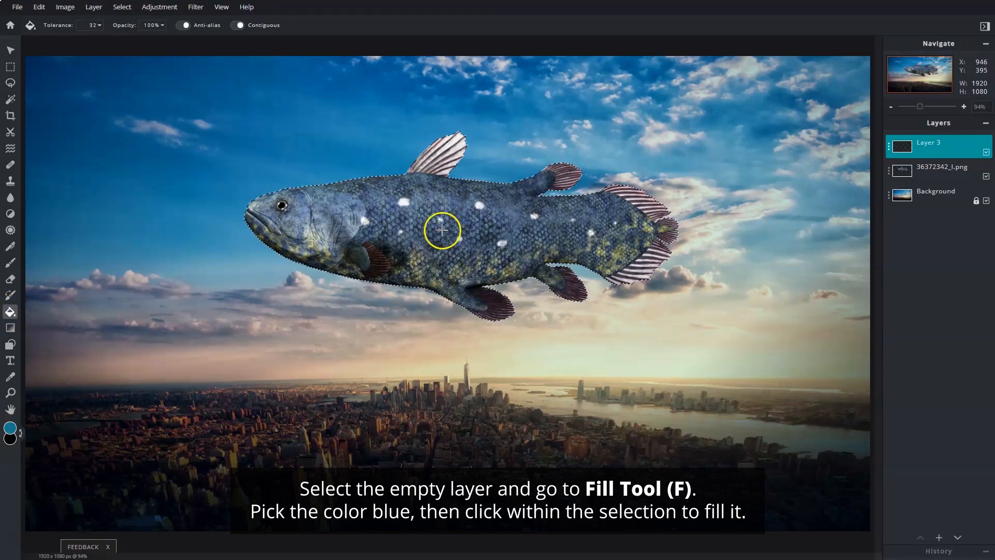
# - Set the blue fill layer to Soft-light with a transparency of 55 and merge it down into the fish layer
pyautogui.click(887, 145)
pyautogui.click(832, 183)
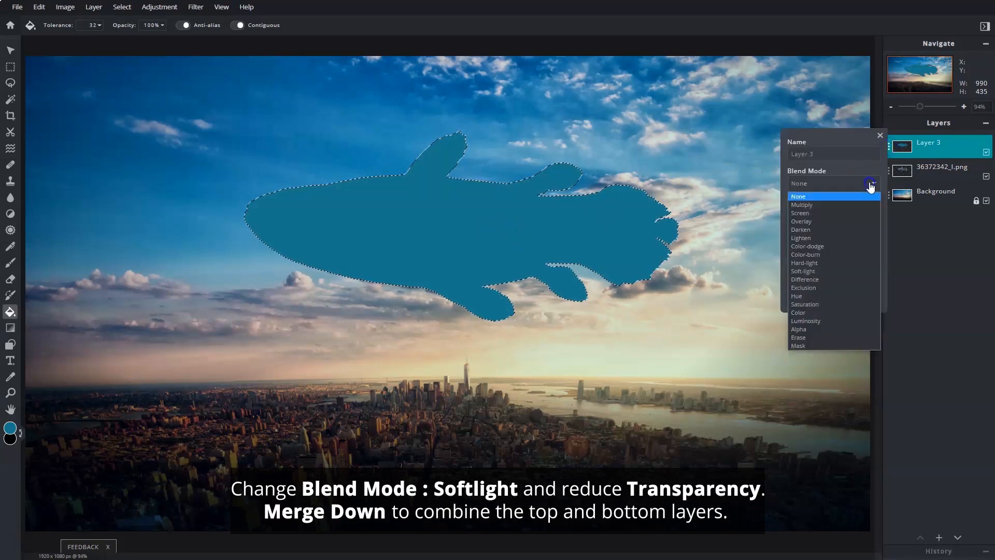
pyautogui.click(825, 270)
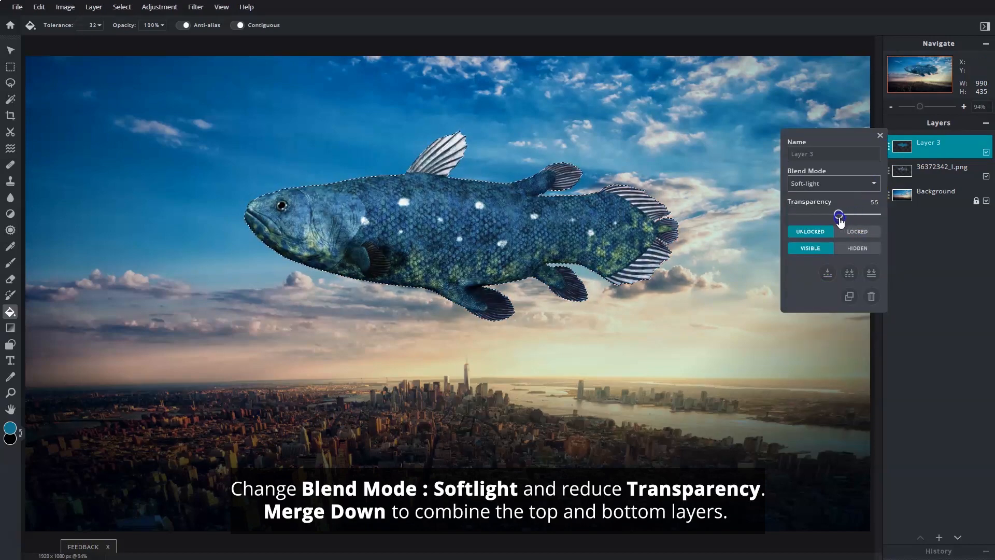
pyautogui.click(828, 273)
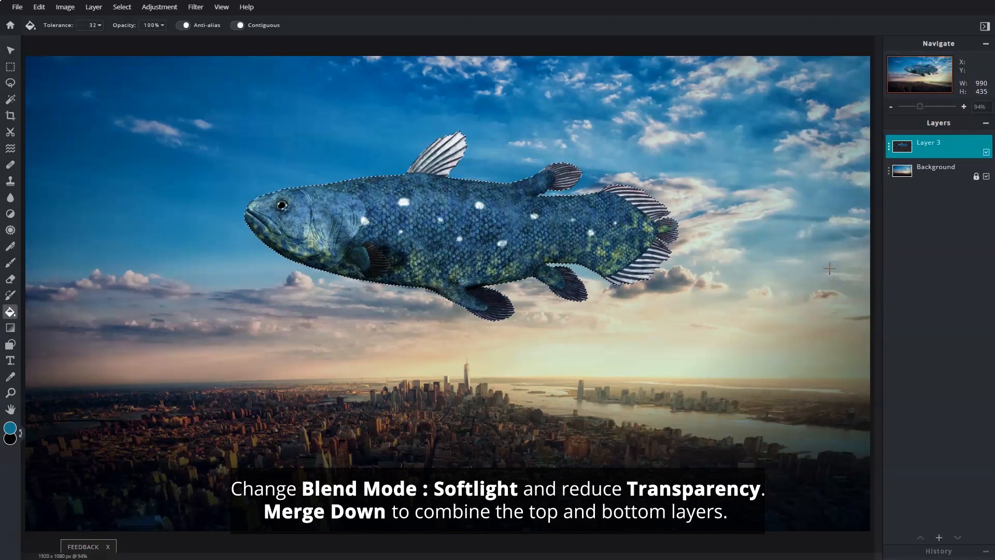
# - Add another empty layer and fill the active fish selection on it with a warm burnt orange
pyautogui.click(939, 537)
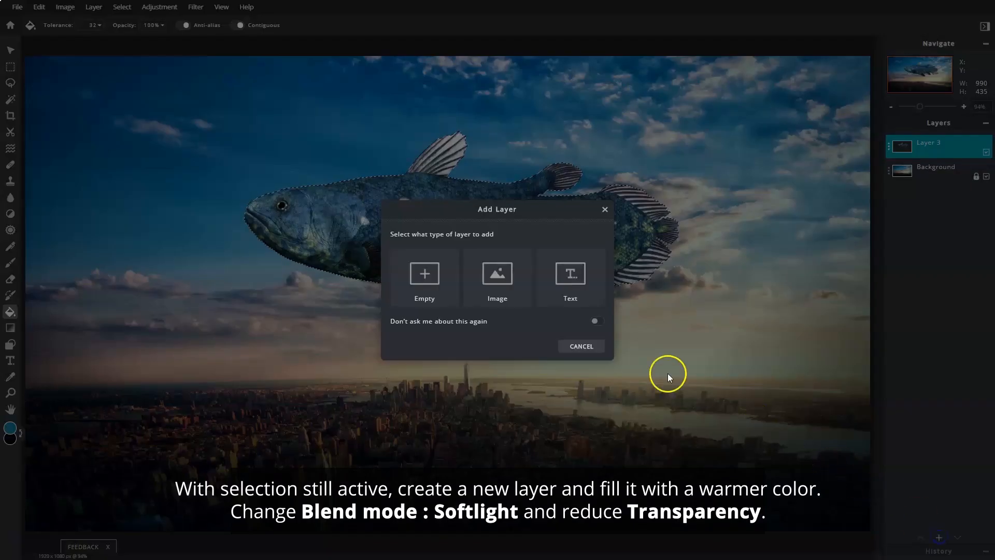
pyautogui.click(427, 282)
pyautogui.click(10, 427)
pyautogui.click(426, 356)
pyautogui.click(585, 354)
pyautogui.click(456, 246)
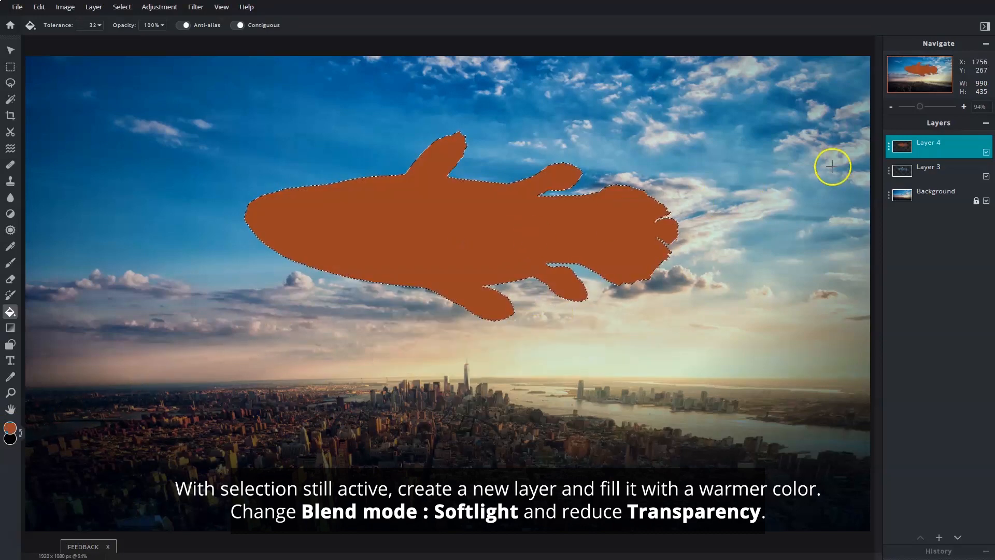
# - Set the orange fill layer to Soft-light with a transparency of 65 and duplicate it
pyautogui.click(889, 150)
pyautogui.click(858, 184)
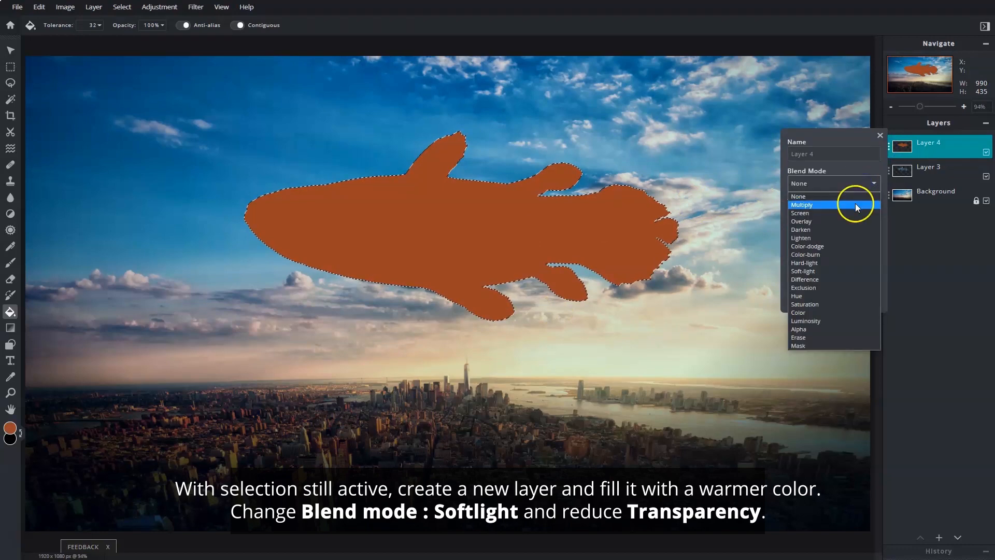
pyautogui.click(842, 269)
pyautogui.moveTo(879, 213); pyautogui.dragTo(848, 222)
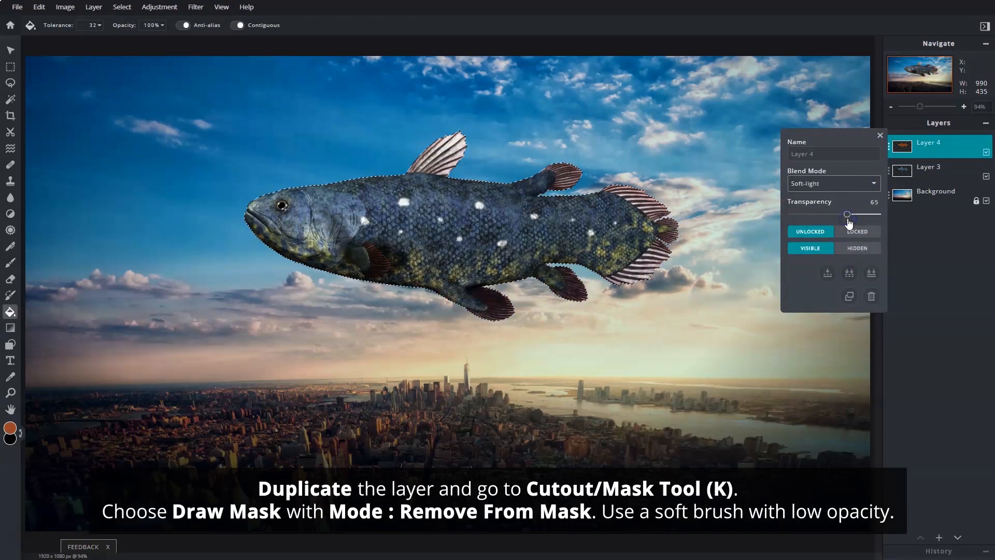
pyautogui.click(850, 297)
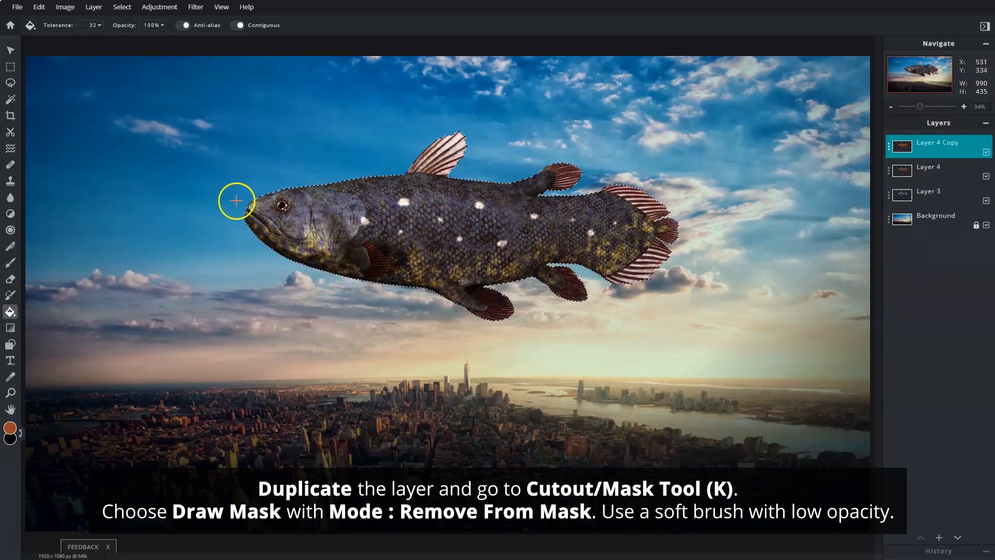
# - Mask out the top part of the fish on the duplicated orange layer, using a soft 400 px Draw Mask brush at 21% opacity in Remove From Mask mode
pyautogui.click(11, 133)
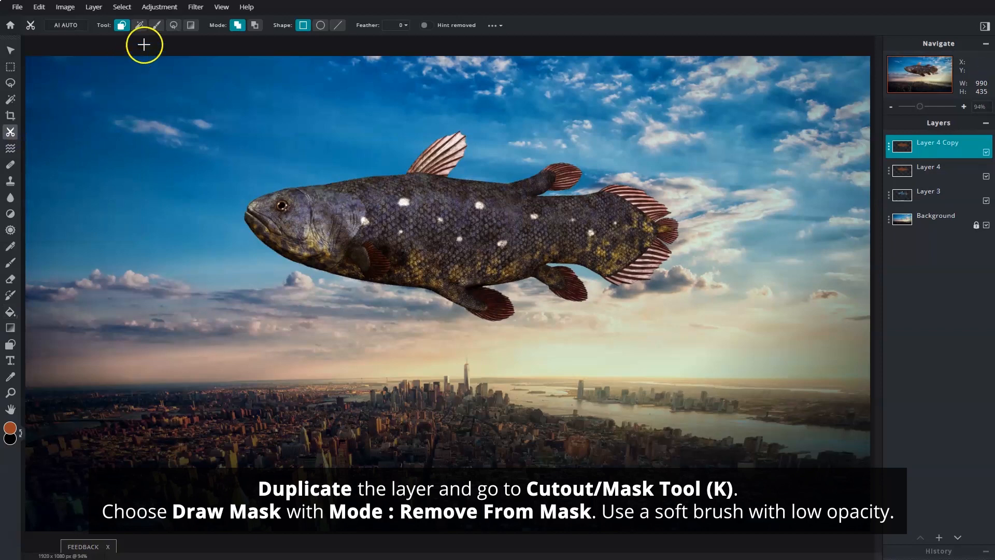
pyautogui.click(156, 25)
pyautogui.click(255, 25)
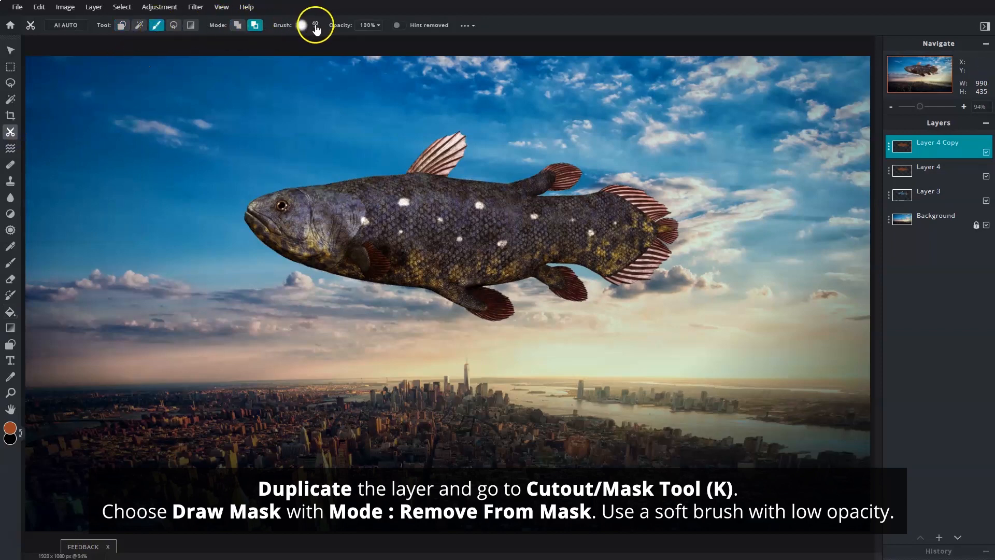
pyautogui.click(315, 25)
pyautogui.click(486, 207)
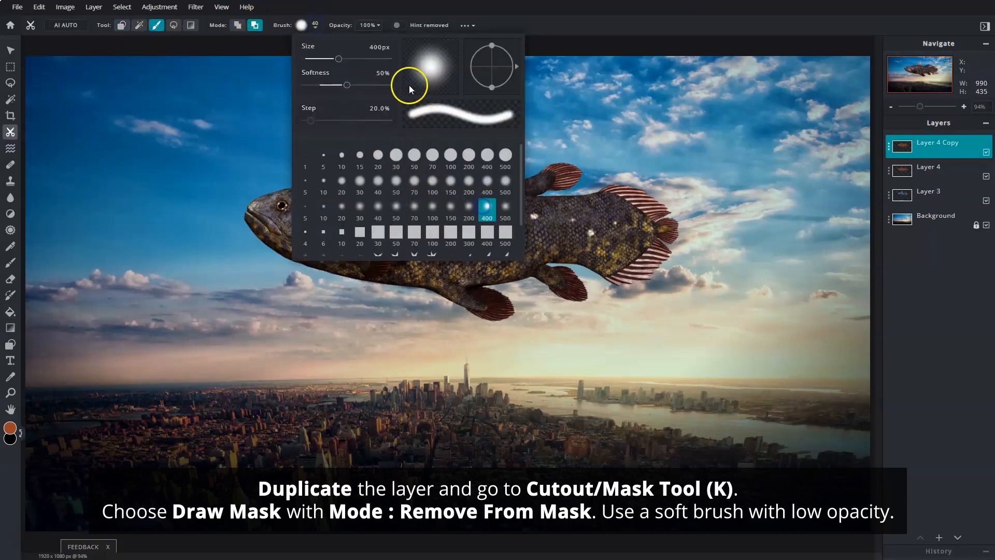
pyautogui.click(376, 25)
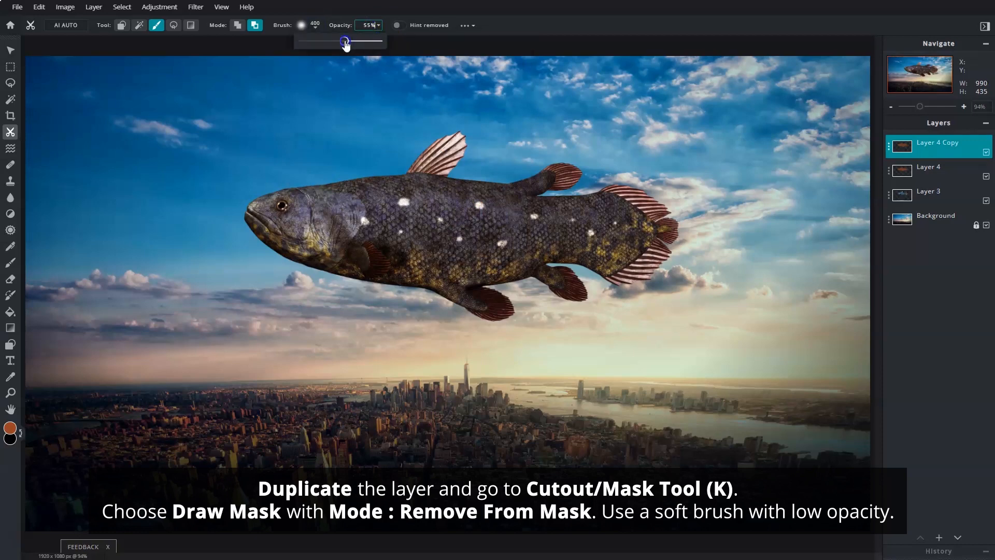
pyautogui.moveTo(319, 42); pyautogui.dragTo(319, 41)
pyautogui.moveTo(259, 173)
pyautogui.mouseDown()
pyautogui.moveTo(646, 171)
pyautogui.moveTo(679, 192)
pyautogui.mouseUp()
pyautogui.moveTo(234, 184); pyautogui.dragTo(697, 201)
pyautogui.moveTo(318, 174); pyautogui.dragTo(693, 206)
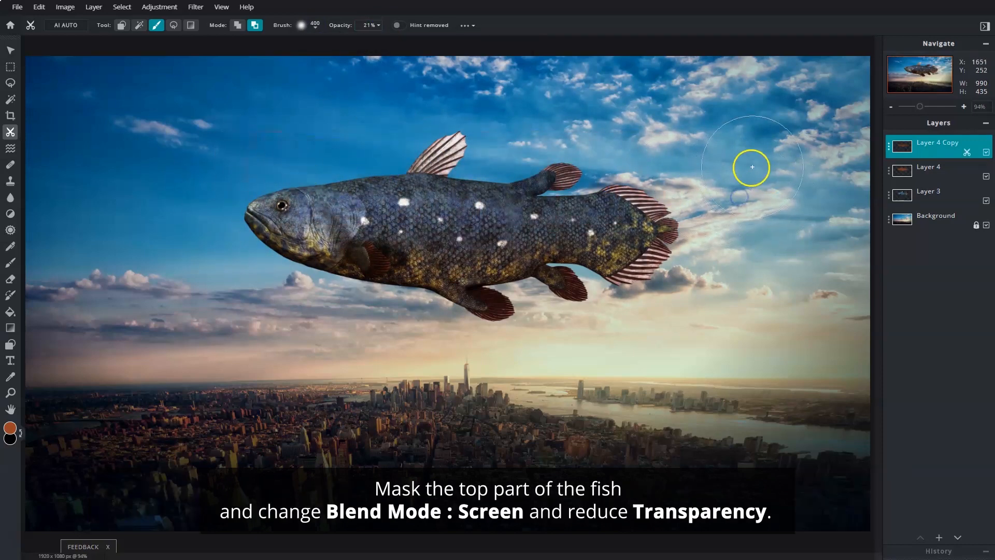
# - Set the masked orange copy's blend mode to Screen with a transparency of 20
pyautogui.click(888, 149)
pyautogui.click(871, 184)
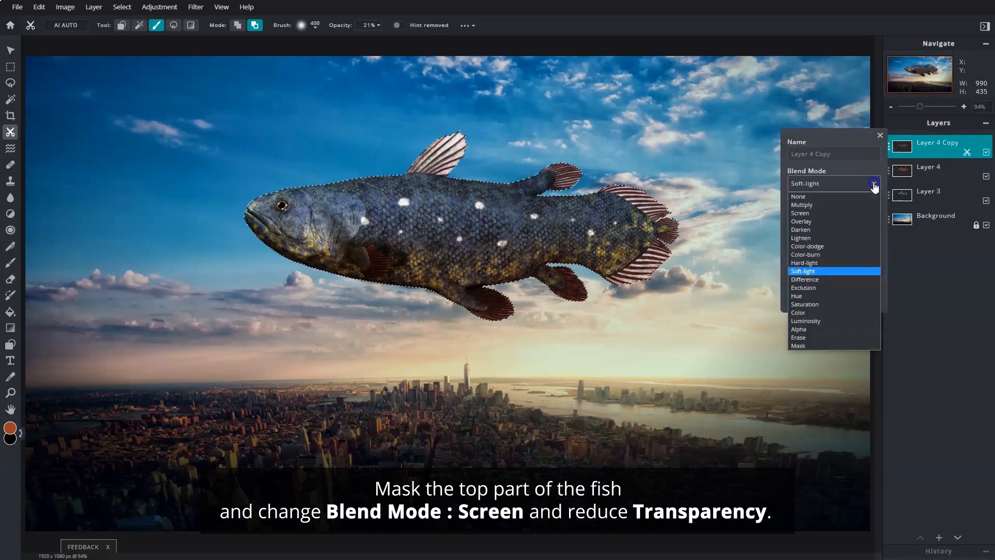
pyautogui.click(854, 213)
pyautogui.moveTo(854, 216); pyautogui.dragTo(808, 218)
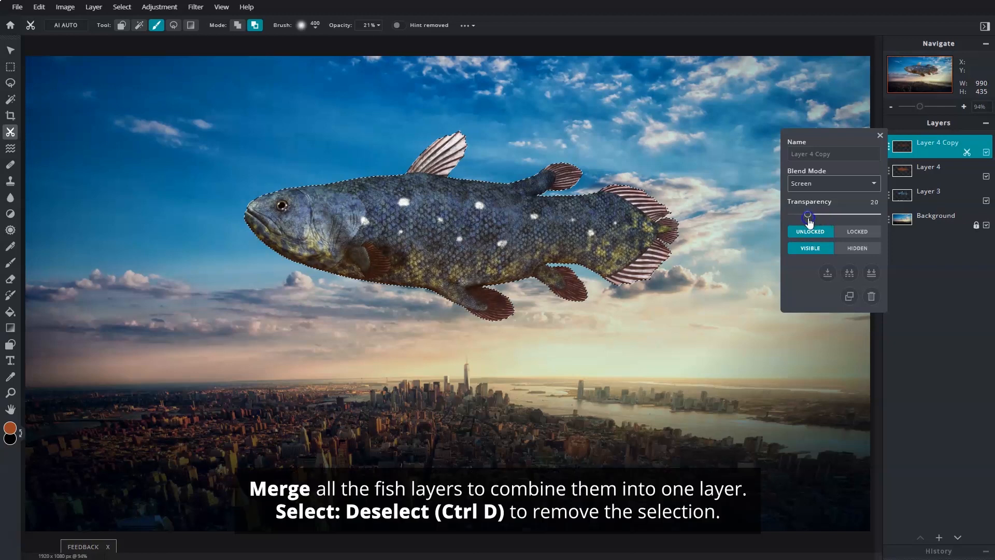
pyautogui.click(880, 135)
# - Merge the orange Soft-light layer and its Screen copy down with the fish into a single layer
pyautogui.click(933, 174)
pyautogui.click(896, 172)
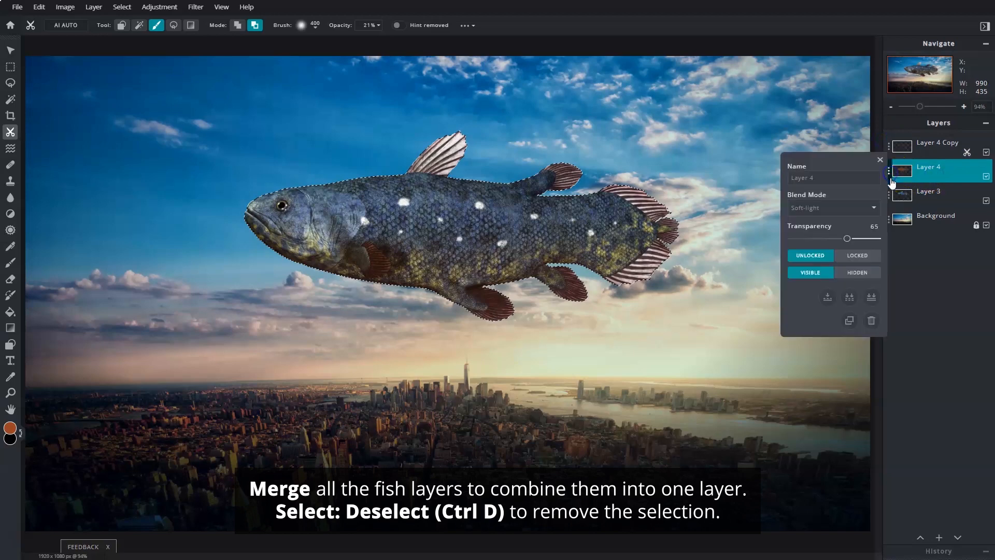
pyautogui.click(827, 299)
pyautogui.click(888, 147)
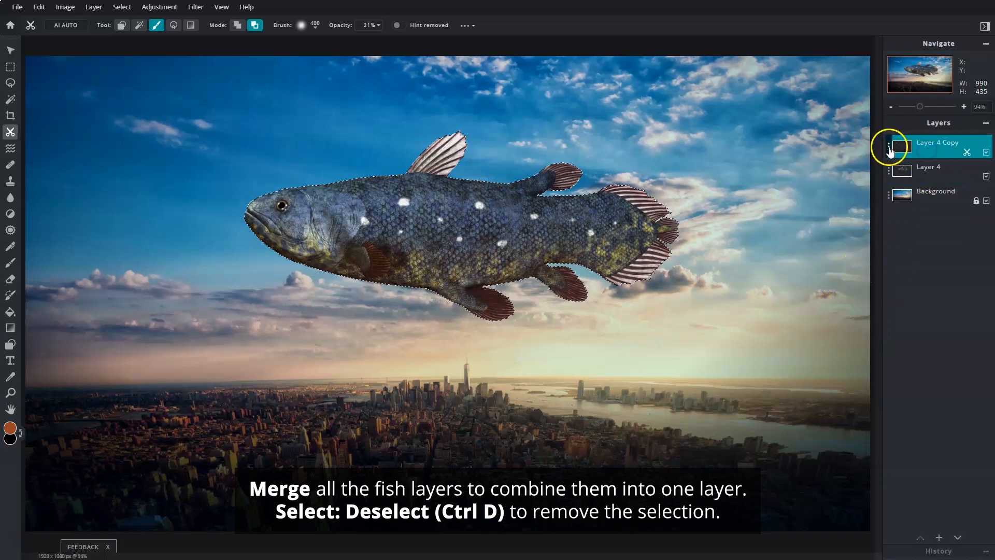
pyautogui.click(828, 274)
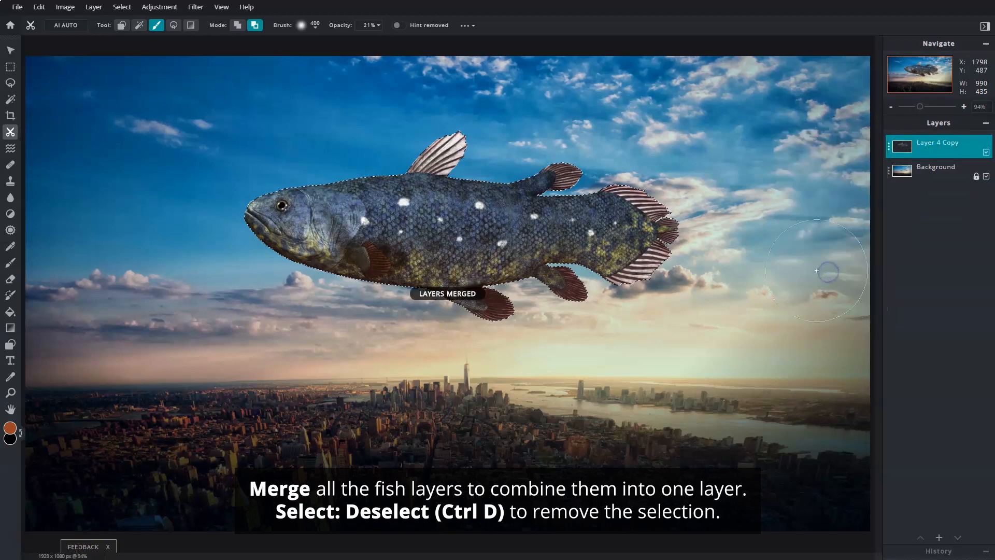
# - Clear the current selection and make a new one from the merged fish layer's pixels
pyautogui.click(130, 13)
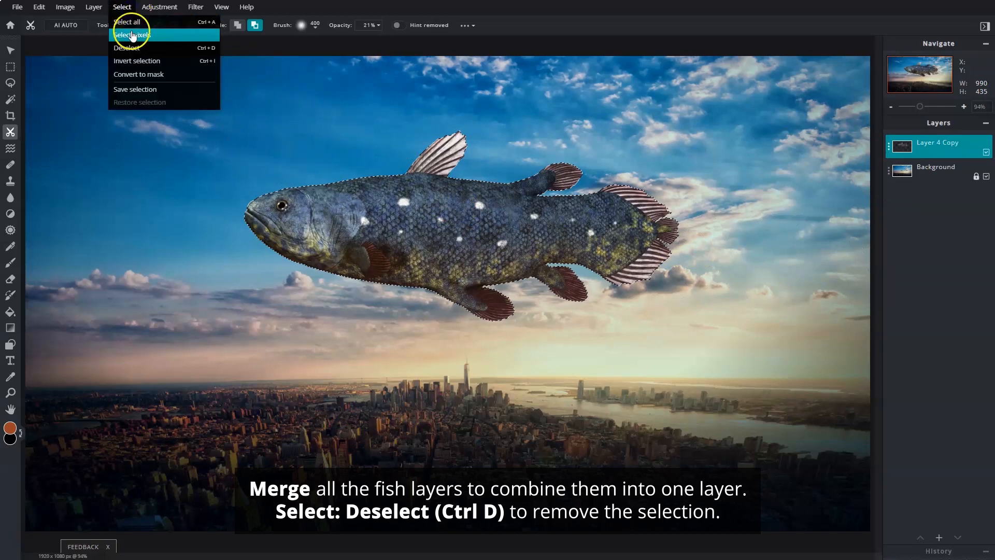
pyautogui.click(170, 47)
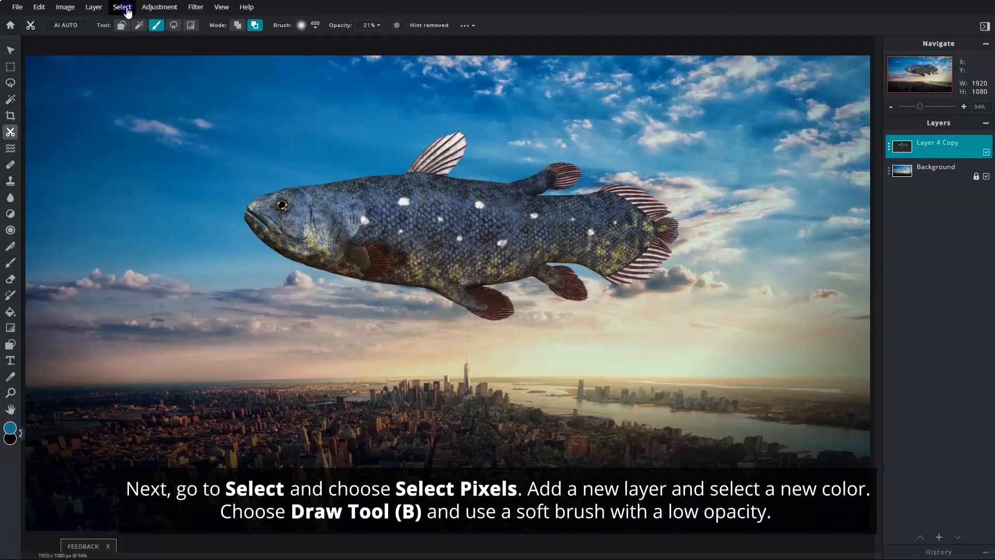
pyautogui.click(123, 7)
pyautogui.click(169, 37)
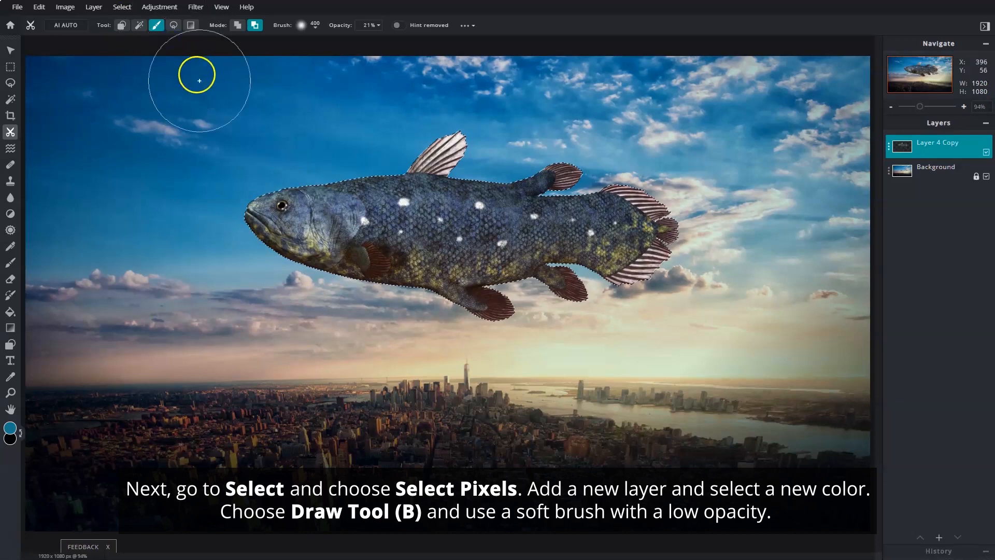
# - Add an empty layer above the fish layer and set the foreground colour to #1D98B7
pyautogui.click(940, 537)
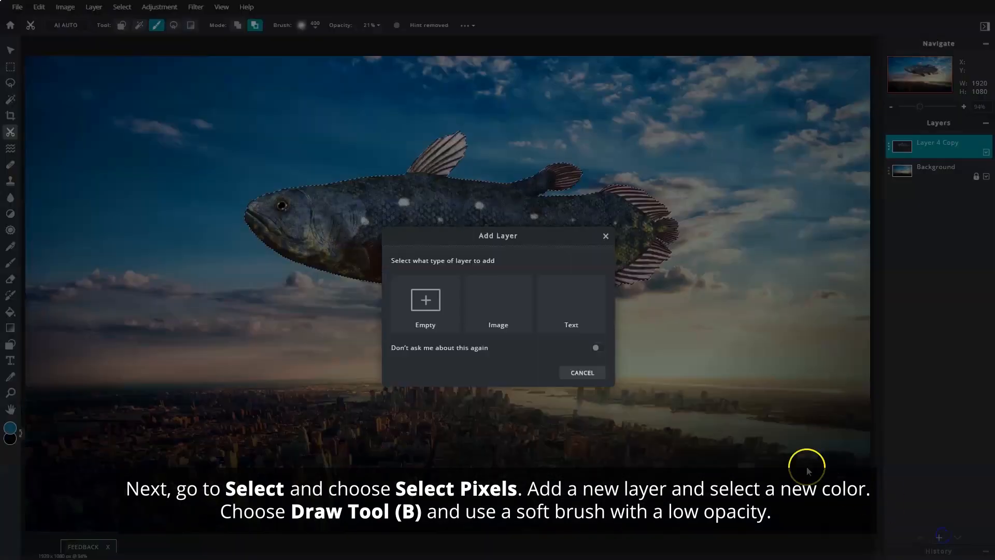
pyautogui.click(444, 313)
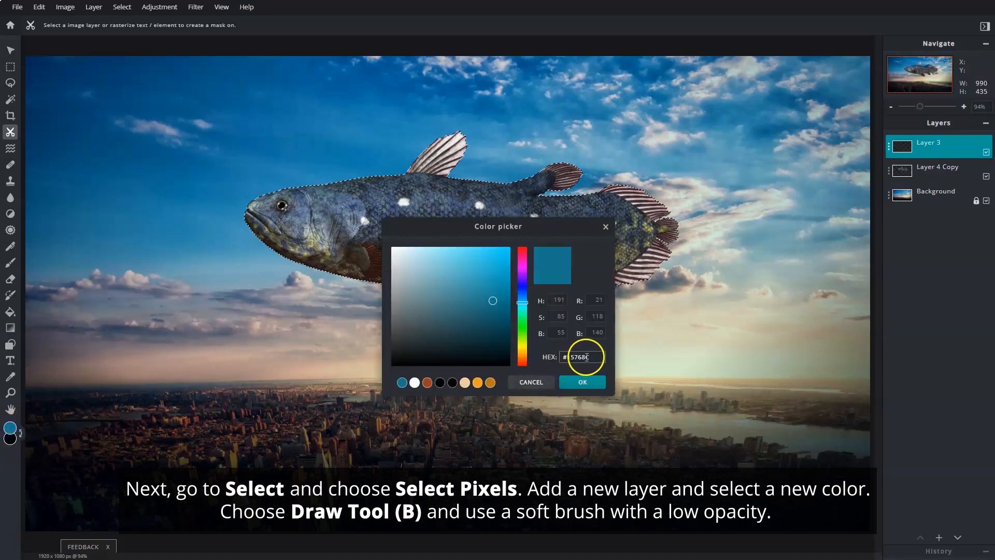
pyautogui.write('#1D98B7')
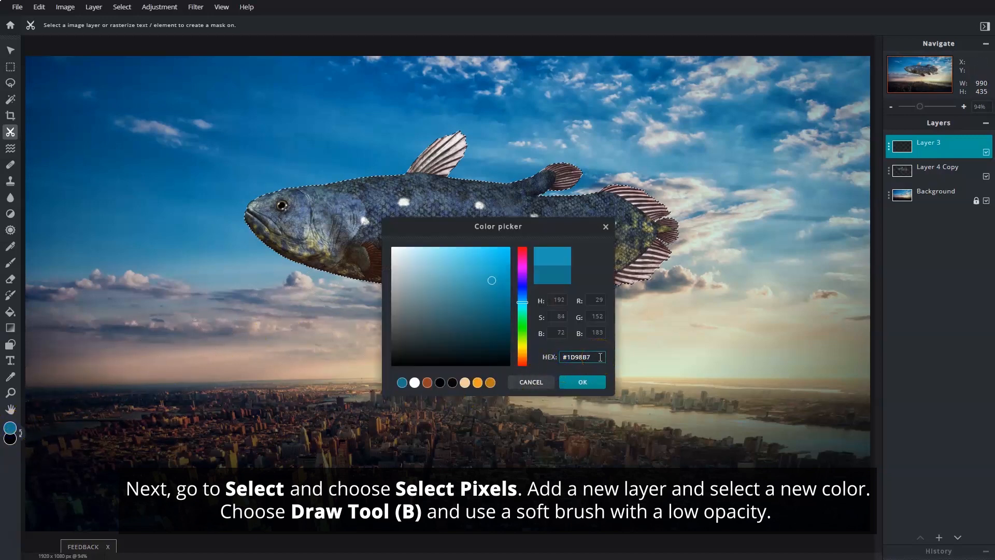
pyautogui.click(593, 383)
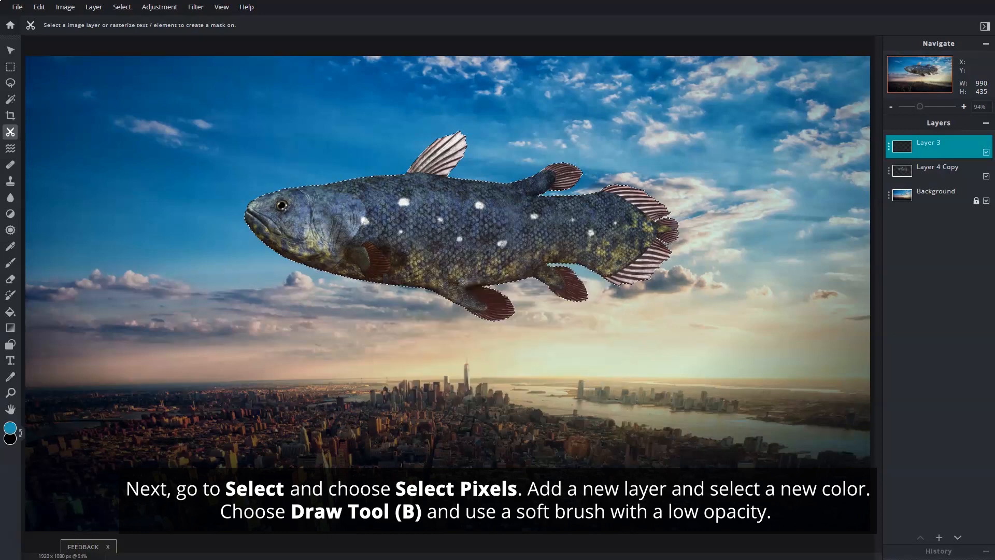
# - Paint soft blue highlights along the fish's upper edge using the Draw tool with a soft 200 px brush at 59% opacity
pyautogui.click(11, 263)
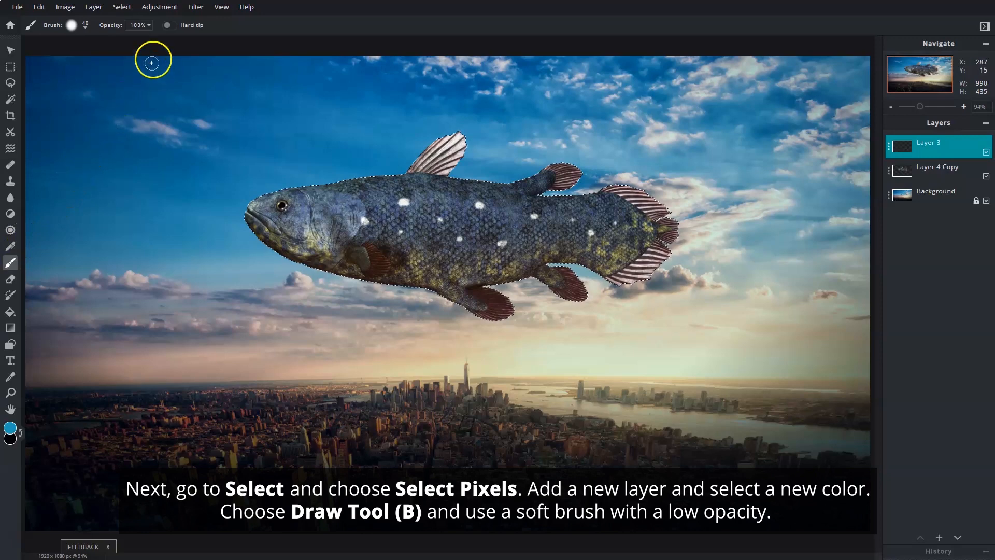
pyautogui.click(150, 25)
pyautogui.moveTo(151, 42); pyautogui.dragTo(118, 42)
pyautogui.click(86, 25)
pyautogui.click(237, 210)
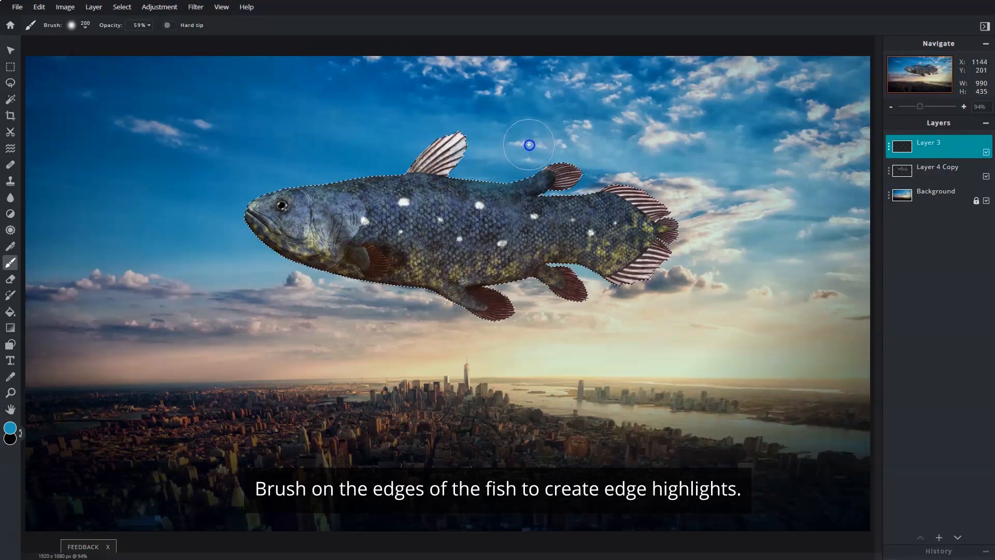
pyautogui.scroll(2, 619, 139)
pyautogui.scroll(1, 107, 140)
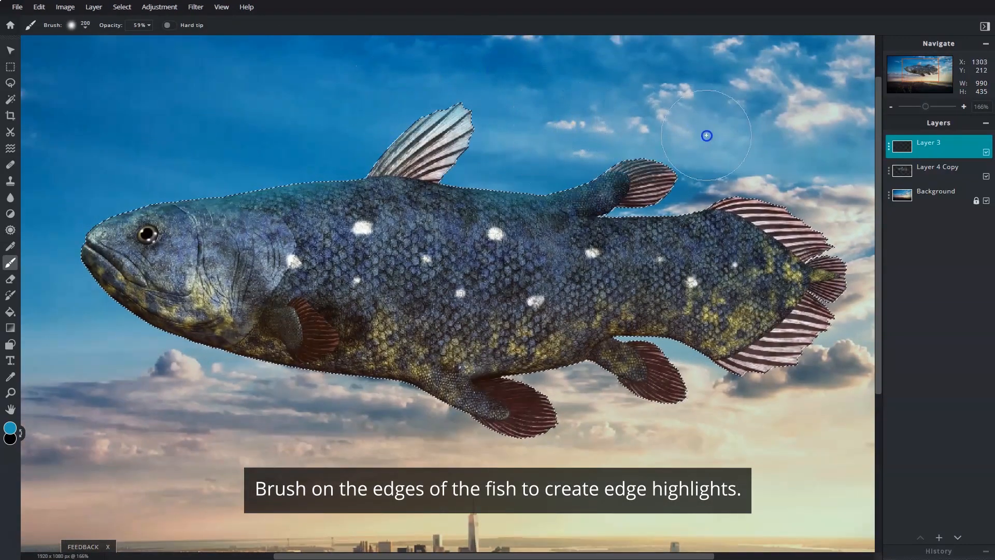
pyautogui.scroll(1, 691, 123)
# - Refine the blue highlights along the fish's back and upper fins with a soft 50 px brush, reducing the opacity to 25%
pyautogui.click(85, 25)
pyautogui.click(166, 211)
pyautogui.scroll(3, 433, 151)
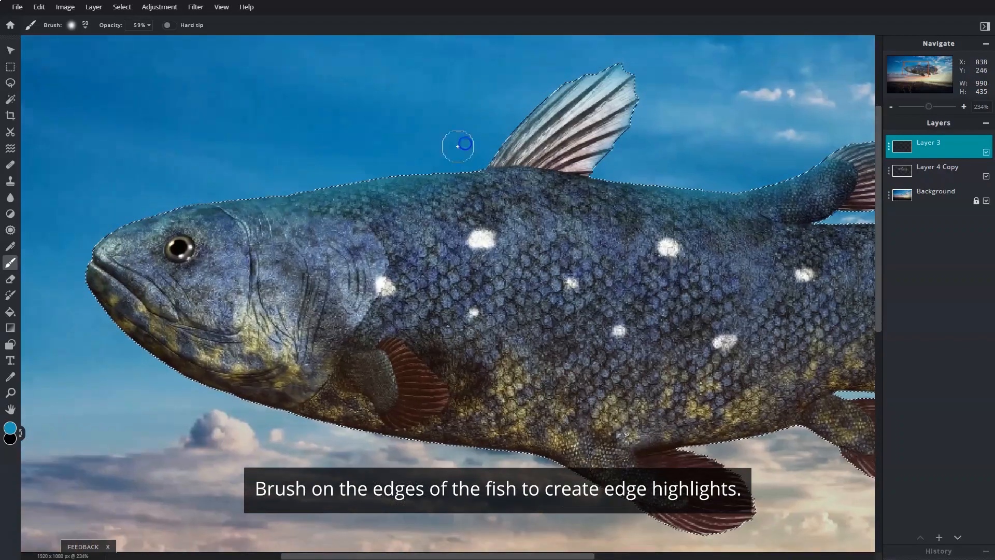
pyautogui.hscroll(5, 219, 186)
pyautogui.click(148, 24)
pyautogui.click(85, 44)
pyautogui.moveTo(464, 147); pyautogui.dragTo(513, 209)
pyautogui.scroll(-6, 684, 167)
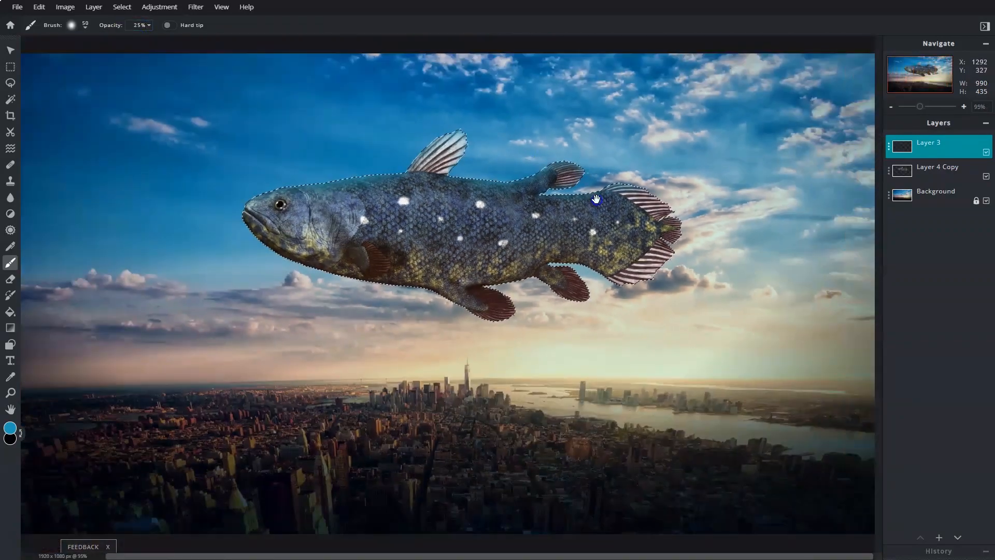
pyautogui.scroll(-1, 781, 201)
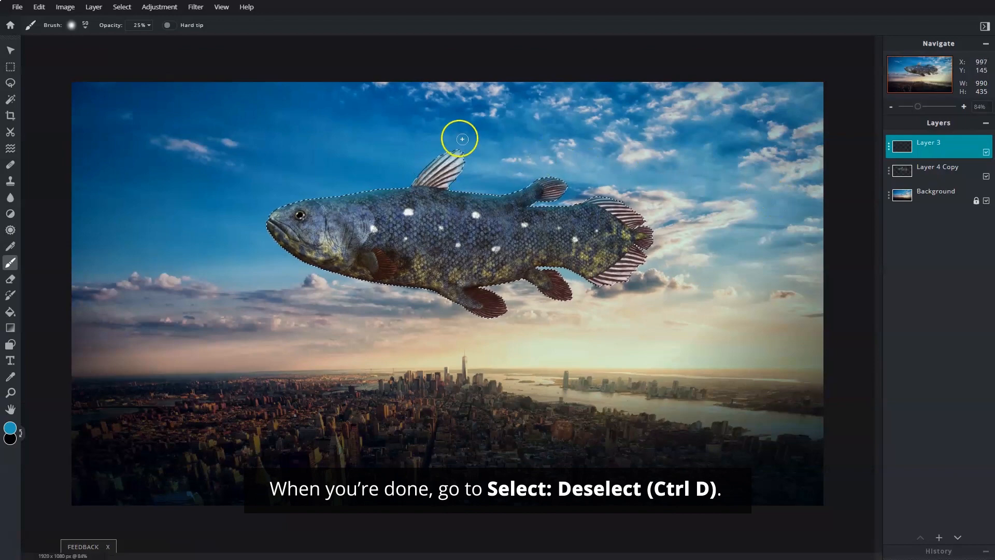
# - Deselect the fish and merge the blue highlight layer down into the fish layer
pyautogui.click(127, 10)
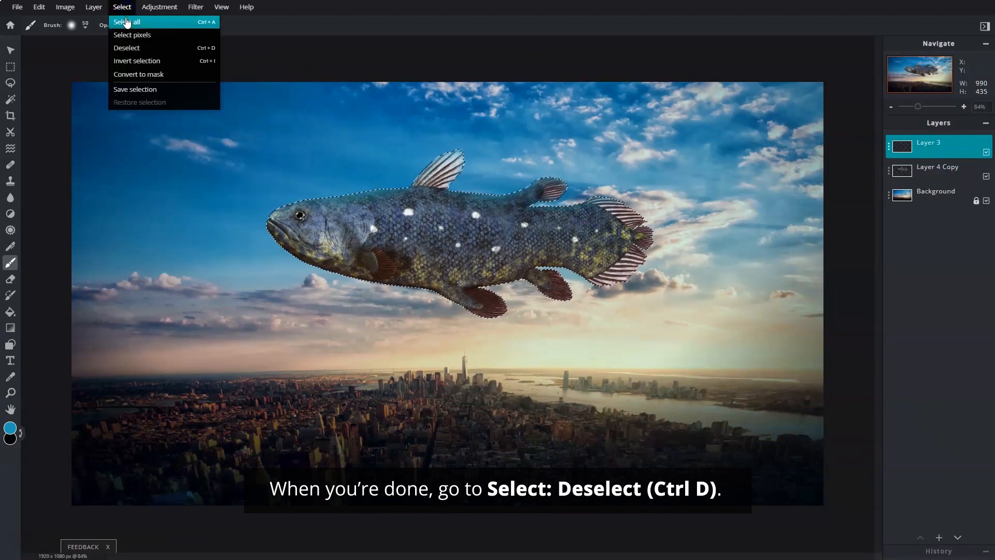
pyautogui.click(167, 49)
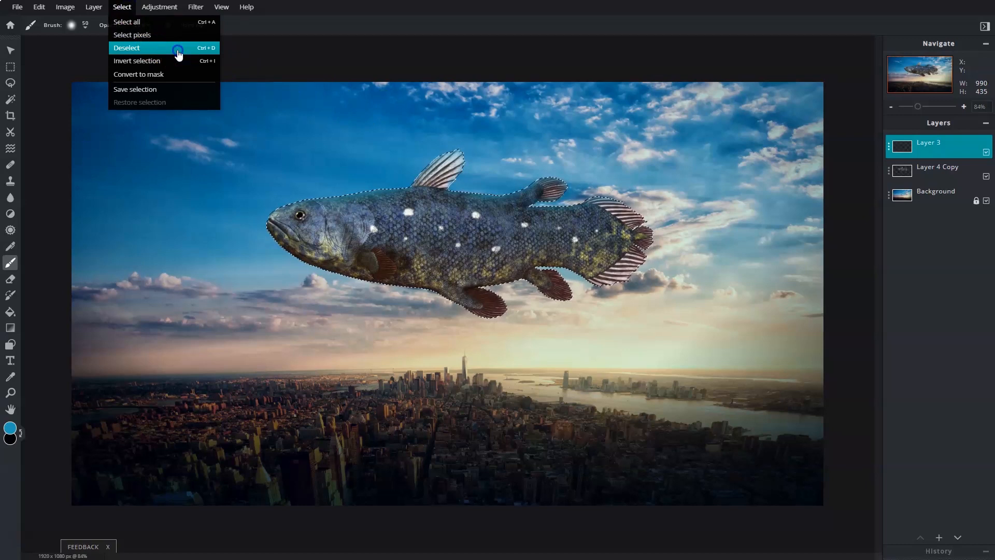
pyautogui.click(889, 149)
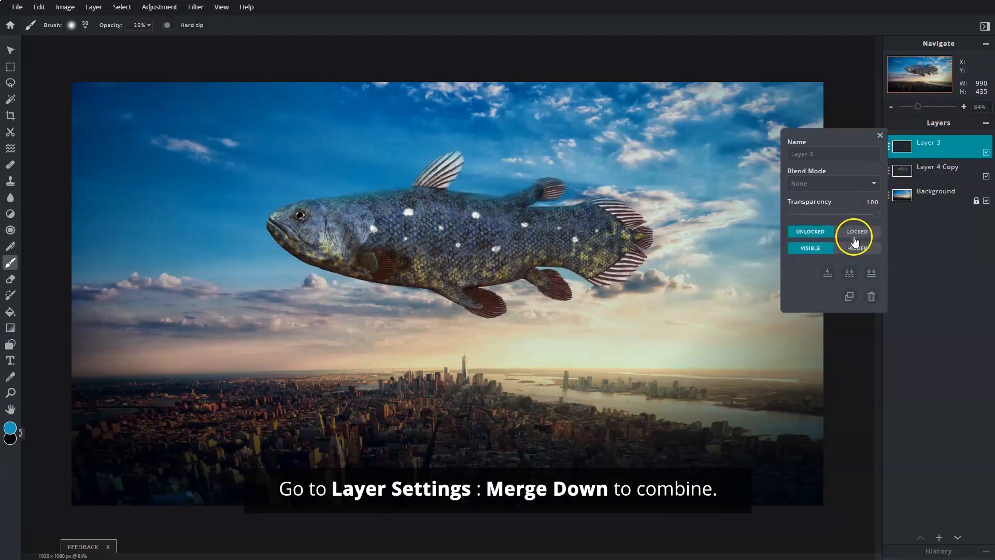
pyautogui.click(827, 273)
pyautogui.click(930, 155)
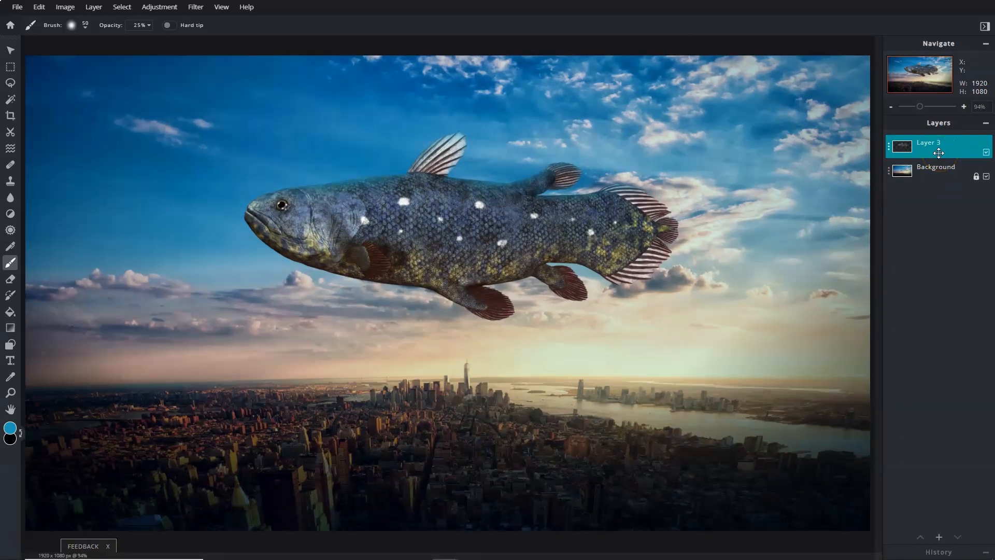
# - Select the merged fish layer's pixels and add another empty layer above it
pyautogui.click(122, 7)
pyautogui.click(158, 34)
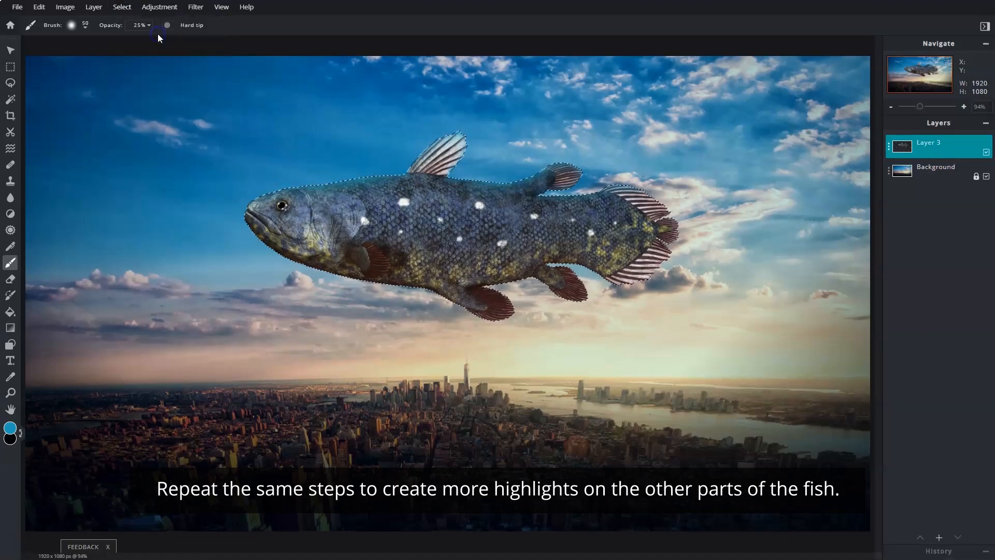
pyautogui.click(939, 537)
pyautogui.click(455, 284)
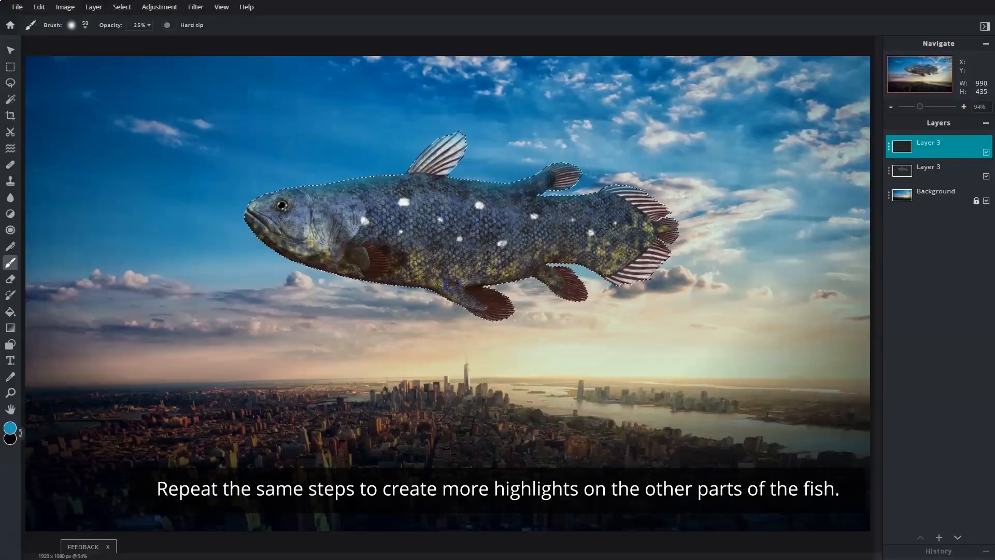
# - Set the foreground colour to the cream tone #F3EFD9
pyautogui.click(9, 428)
pyautogui.click(594, 330)
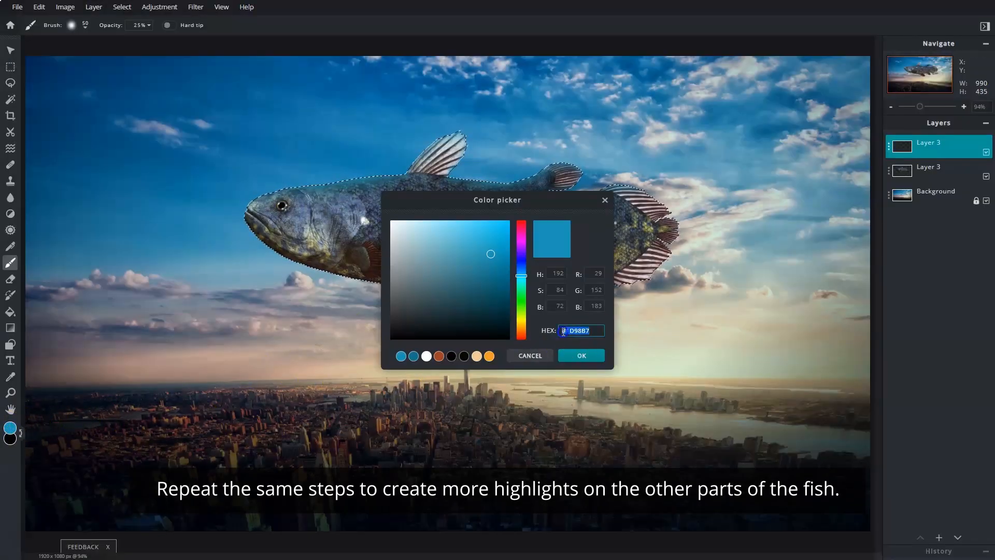
pyautogui.write('#F3EFD9')
pyautogui.click(595, 356)
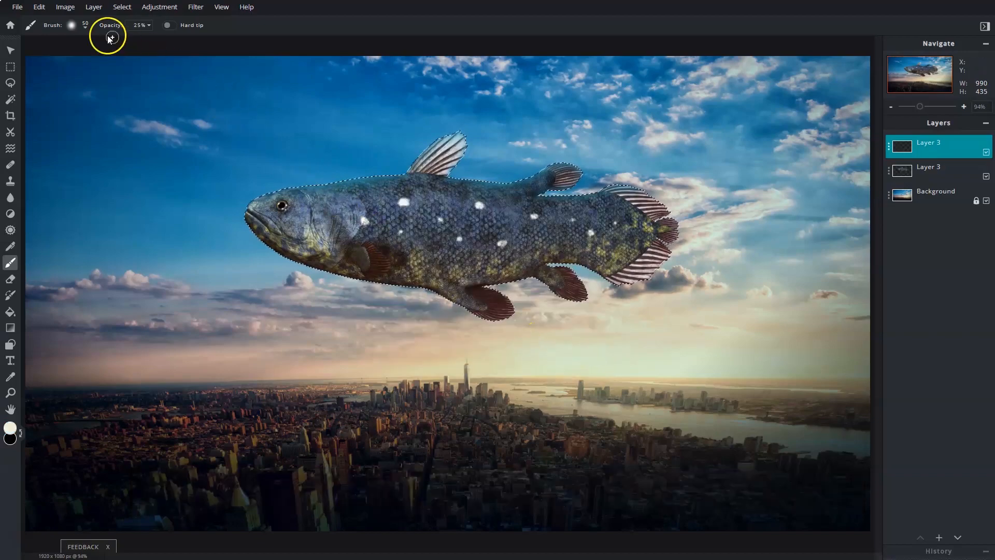
# - Paint cream highlights along the fish's lower edge, from the jaw and belly to the tail, with a soft 30 px brush at 35% opacity
pyautogui.click(85, 26)
pyautogui.click(185, 209)
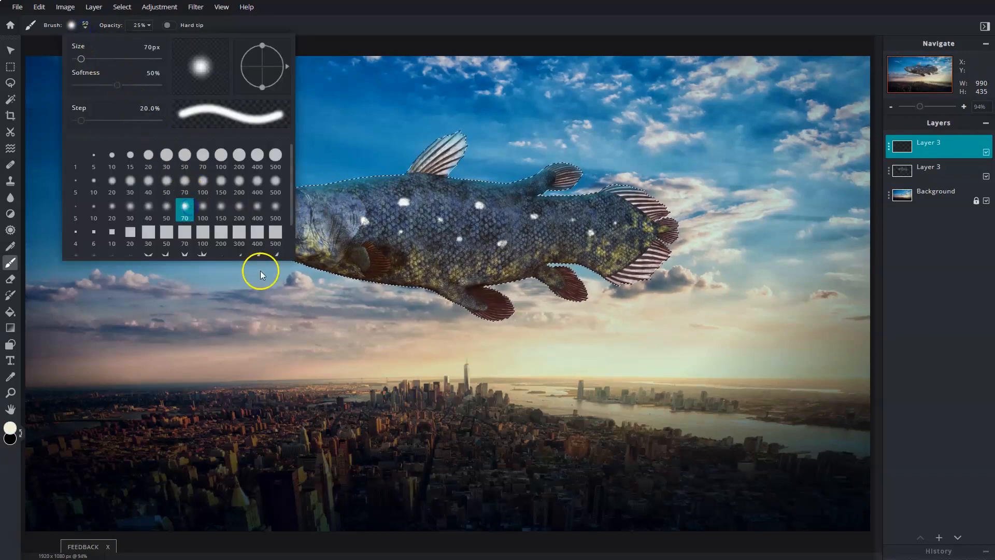
pyautogui.scroll(4, 312, 295)
pyautogui.moveTo(304, 251); pyautogui.dragTo(289, 309)
pyautogui.moveTo(691, 333); pyautogui.dragTo(542, 313)
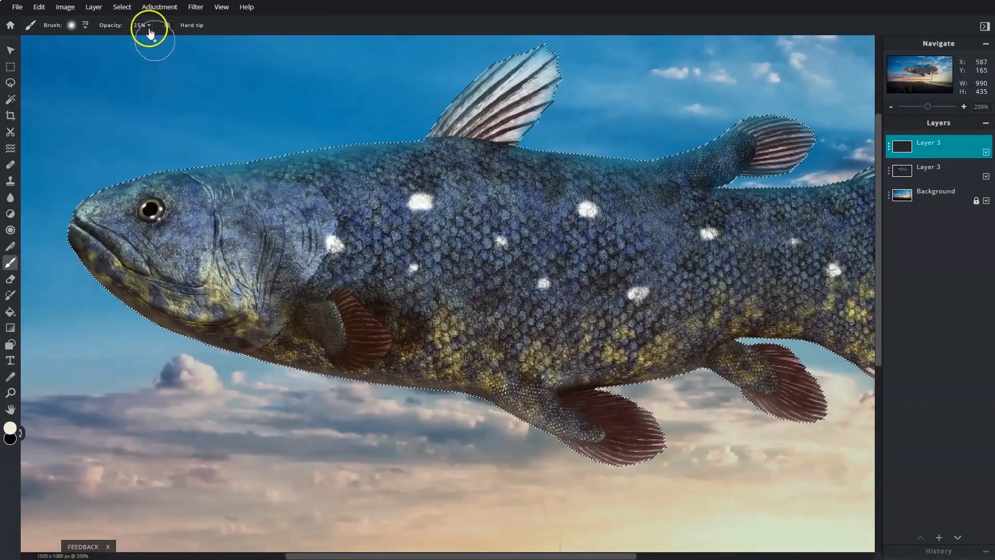
pyautogui.click(149, 28)
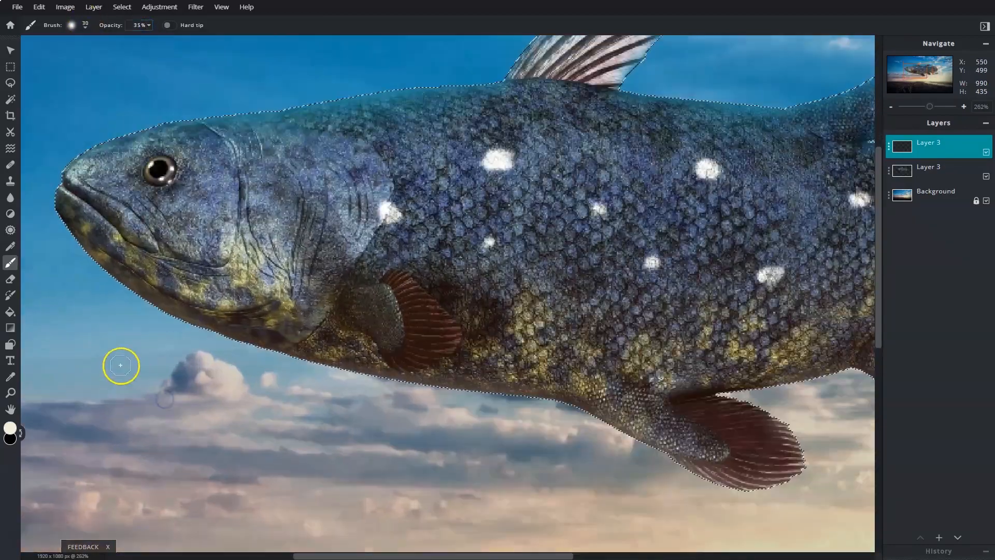
pyautogui.moveTo(75, 235)
pyautogui.mouseDown()
pyautogui.moveTo(227, 347)
pyautogui.moveTo(469, 390)
pyautogui.mouseUp()
pyautogui.moveTo(593, 430)
pyautogui.mouseDown()
pyautogui.moveTo(431, 288)
pyautogui.moveTo(580, 344)
pyautogui.mouseUp()
pyautogui.moveTo(680, 305); pyautogui.dragTo(624, 359)
pyautogui.scroll(3, 629, 361)
pyautogui.moveTo(567, 381); pyautogui.dragTo(454, 287)
pyautogui.moveTo(722, 328)
pyautogui.mouseDown()
pyautogui.moveTo(398, 233)
pyautogui.moveTo(409, 333)
pyautogui.mouseUp()
pyautogui.moveTo(520, 255); pyautogui.dragTo(571, 251)
pyautogui.moveTo(835, 206)
pyautogui.mouseDown()
pyautogui.moveTo(394, 343)
pyautogui.moveTo(437, 191)
pyautogui.moveTo(454, 250)
pyautogui.mouseUp()
# - Add fine cream highlights to the edges of the tail and lower fins with a soft 20 px brush at 29% opacity
pyautogui.click(148, 26)
pyautogui.click(86, 25)
pyautogui.click(112, 210)
pyautogui.click(396, 263)
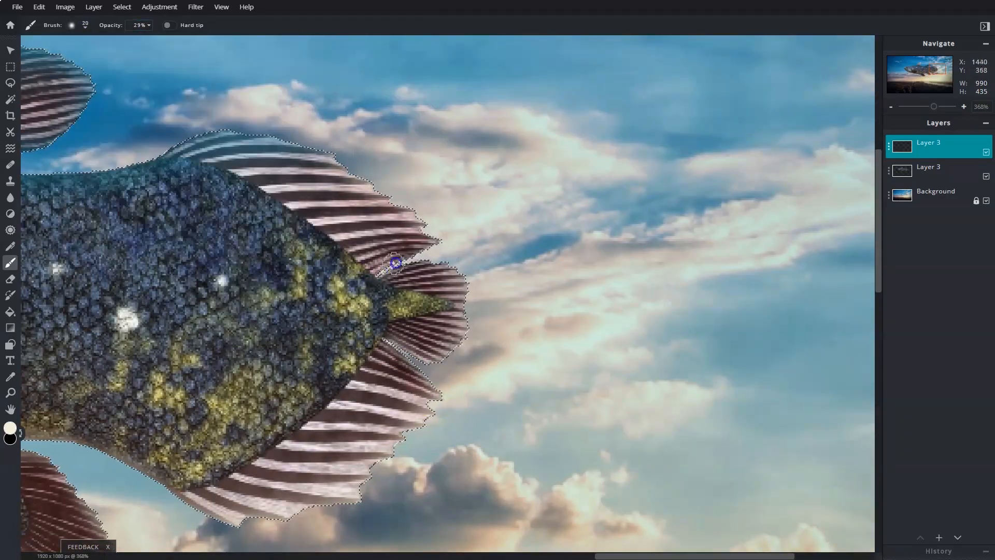
pyautogui.moveTo(395, 263); pyautogui.dragTo(605, 113)
pyautogui.moveTo(353, 329); pyautogui.dragTo(430, 400)
pyautogui.moveTo(622, 233)
pyautogui.mouseDown()
pyautogui.moveTo(549, 322)
pyautogui.moveTo(525, 288)
pyautogui.mouseUp()
pyautogui.moveTo(217, 332); pyautogui.dragTo(771, 202)
pyautogui.click(398, 338)
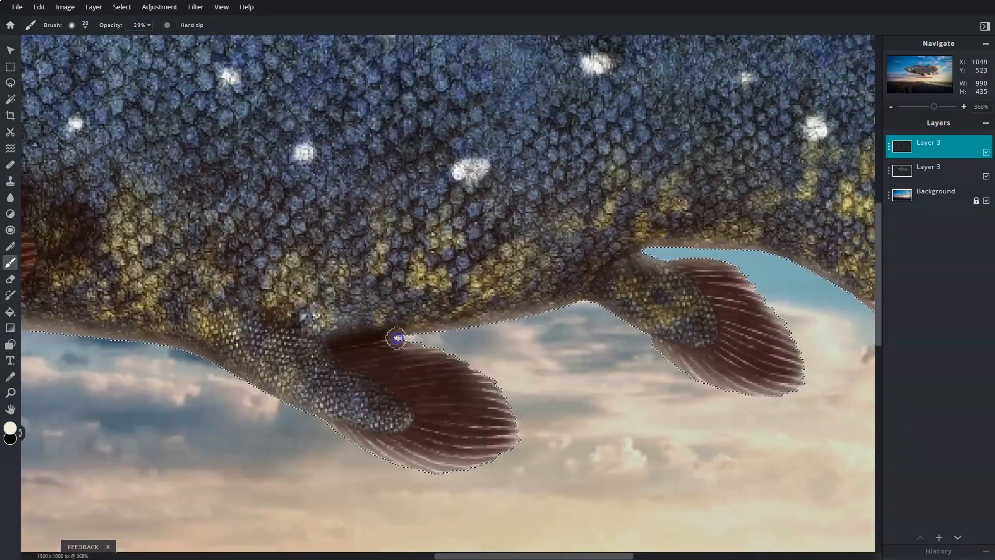
pyautogui.hotkey('ctrl', '0')
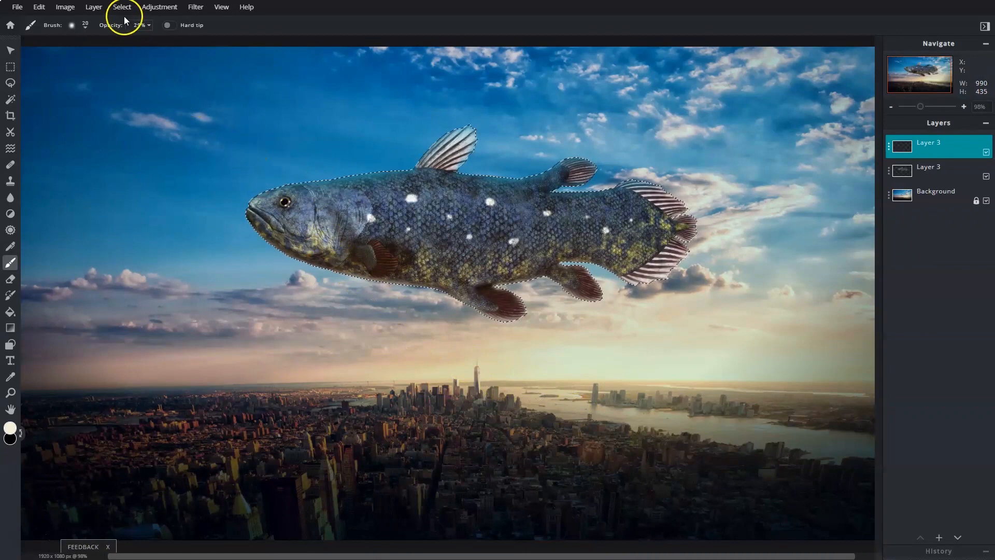
# - Clear the selection and merge the cream highlight layer down into the fish layer
pyautogui.click(123, 8)
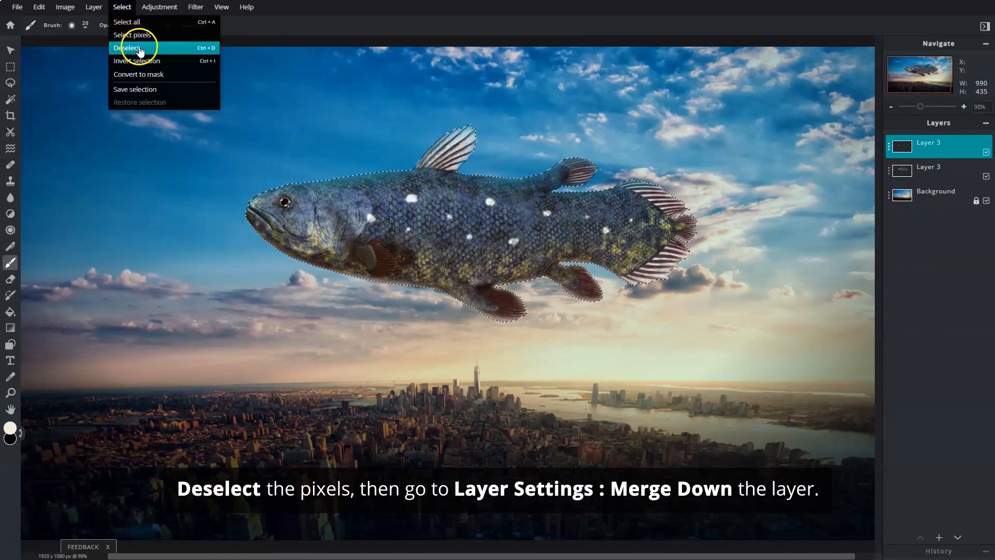
pyautogui.click(165, 48)
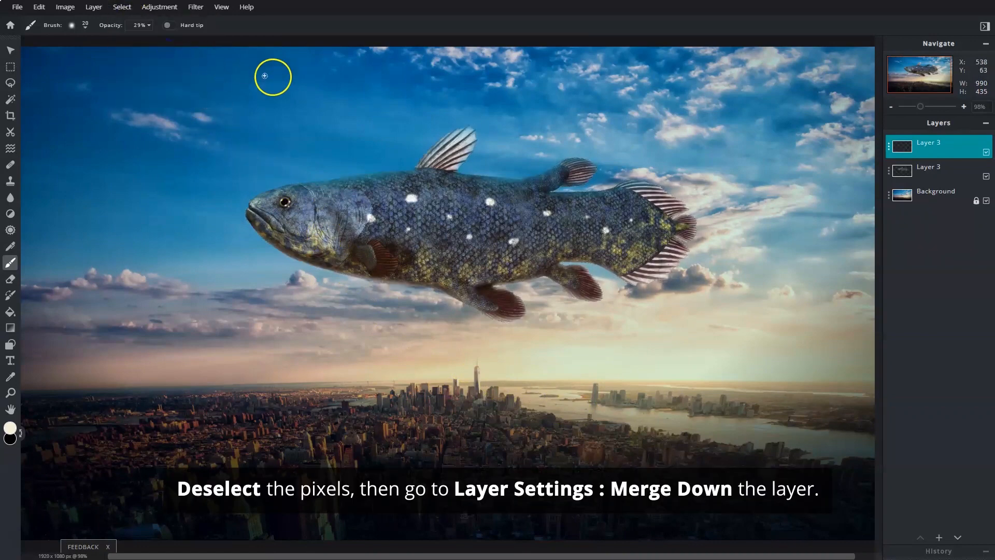
pyautogui.click(888, 148)
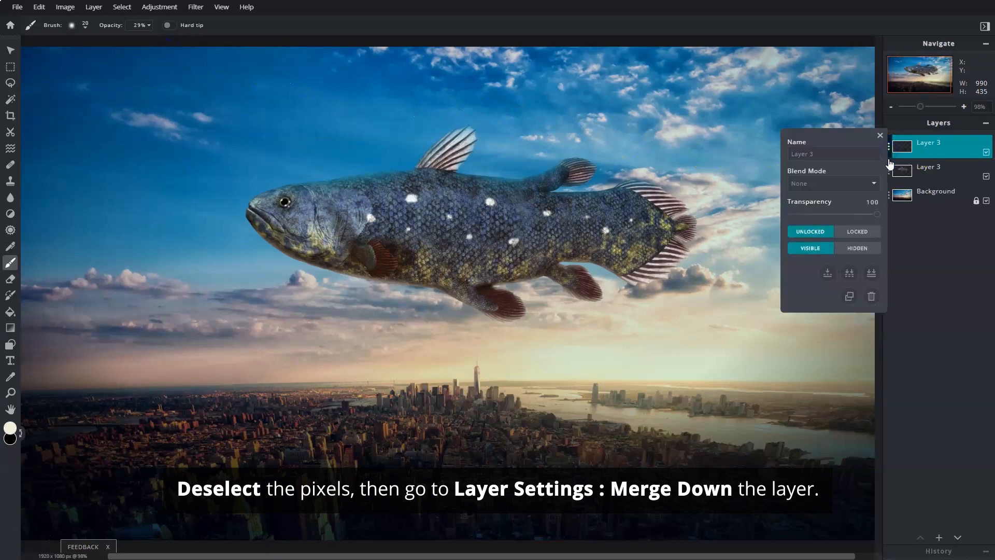
pyautogui.click(831, 273)
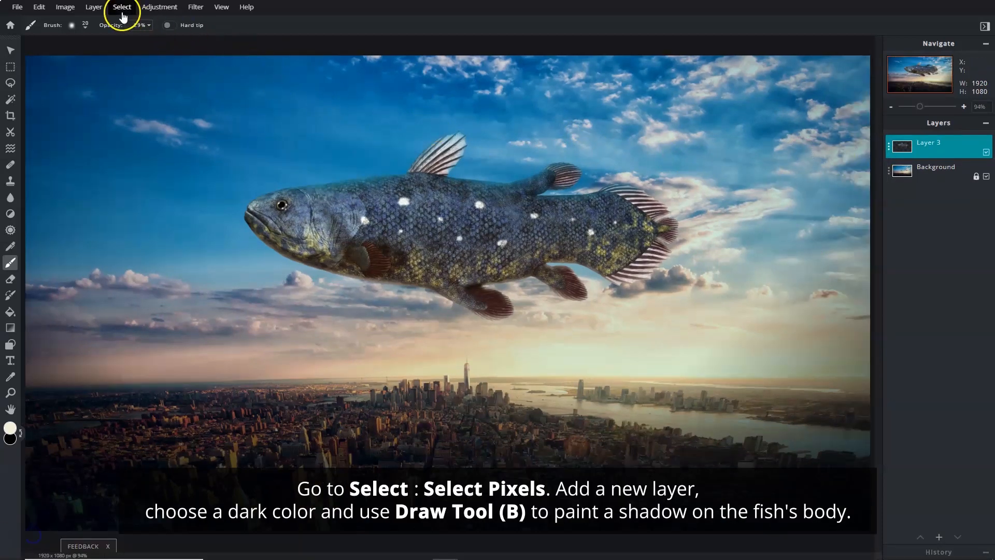
# - Select the fish's pixels again and add an empty layer for the body shadow
pyautogui.click(122, 7)
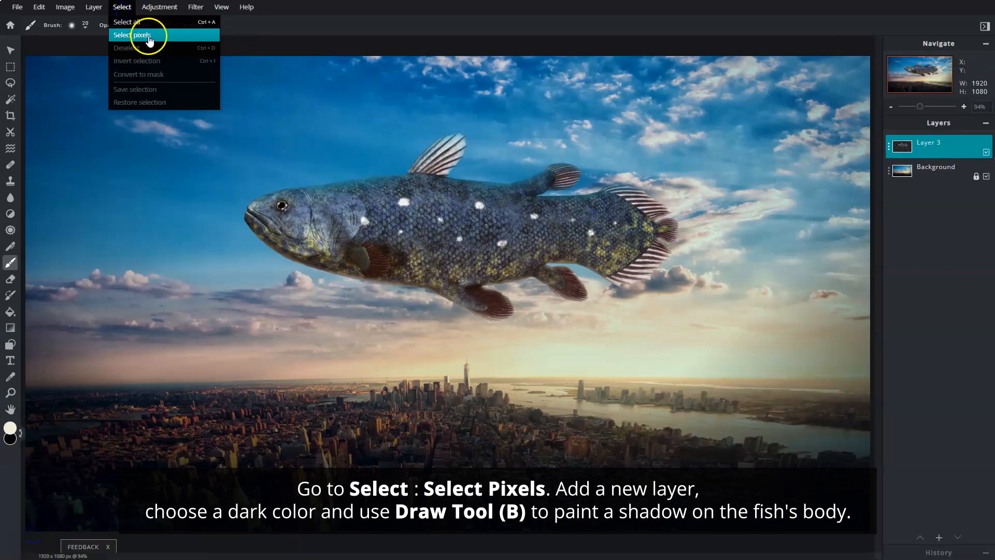
pyautogui.click(174, 36)
pyautogui.click(939, 537)
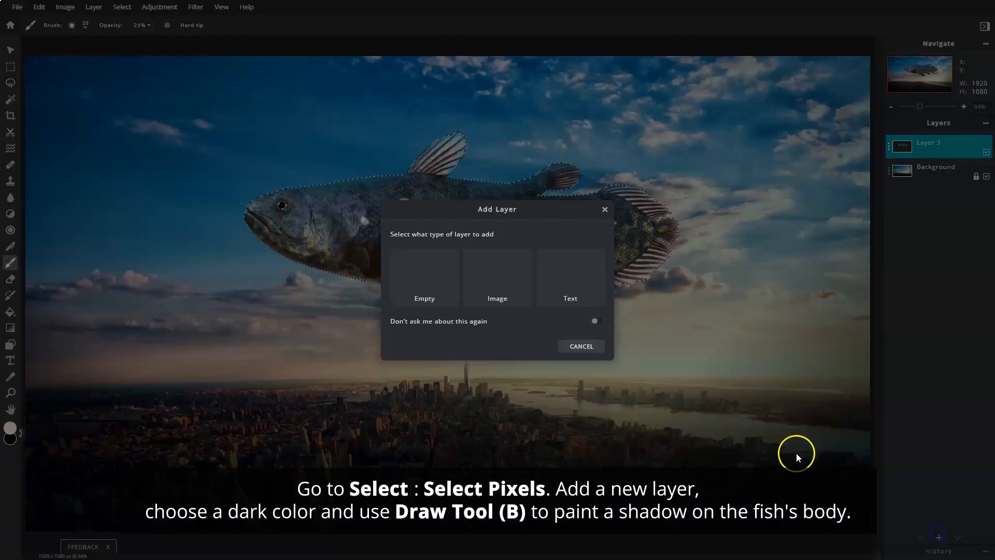
pyautogui.click(447, 299)
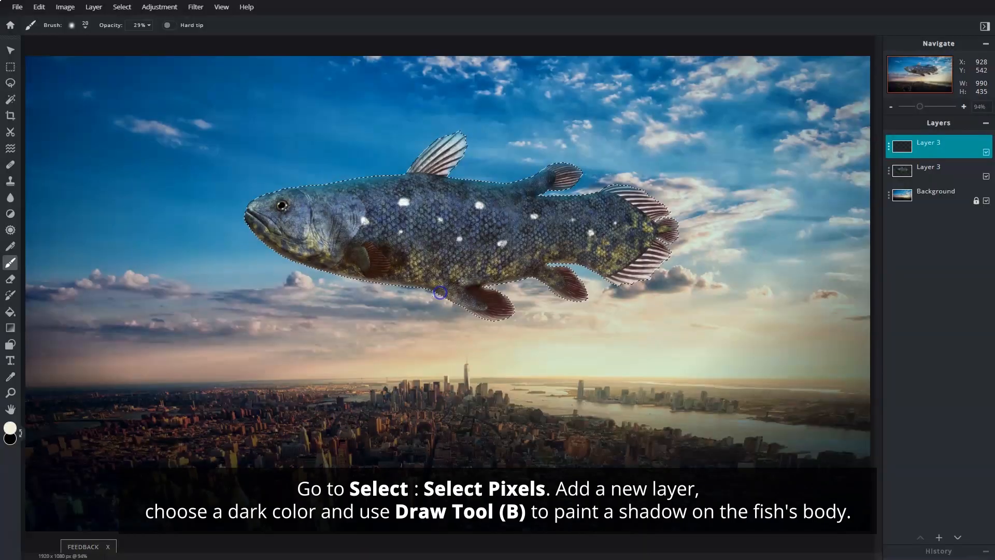
# - Set the foreground colour to the near-black #0B0701
pyautogui.click(10, 427)
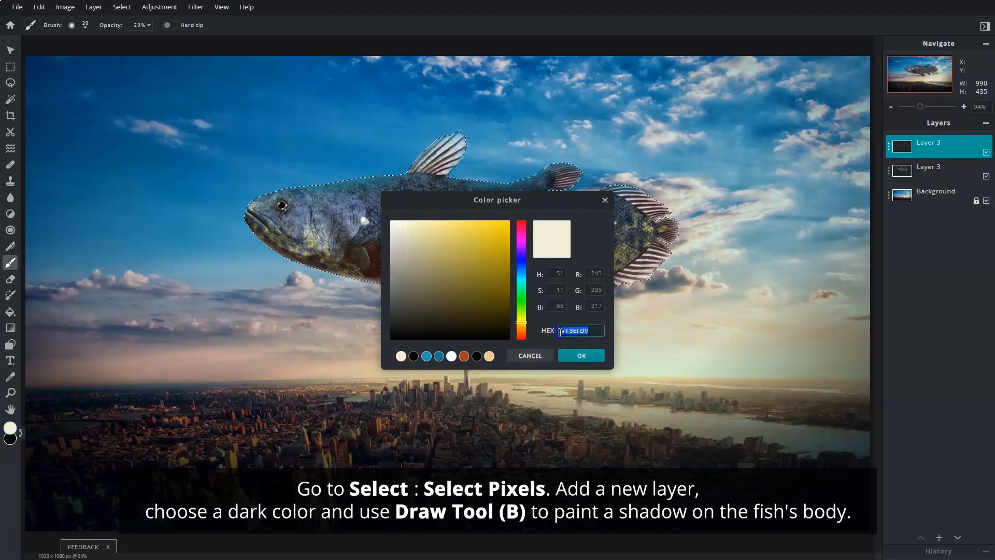
pyautogui.write('#0B0701')
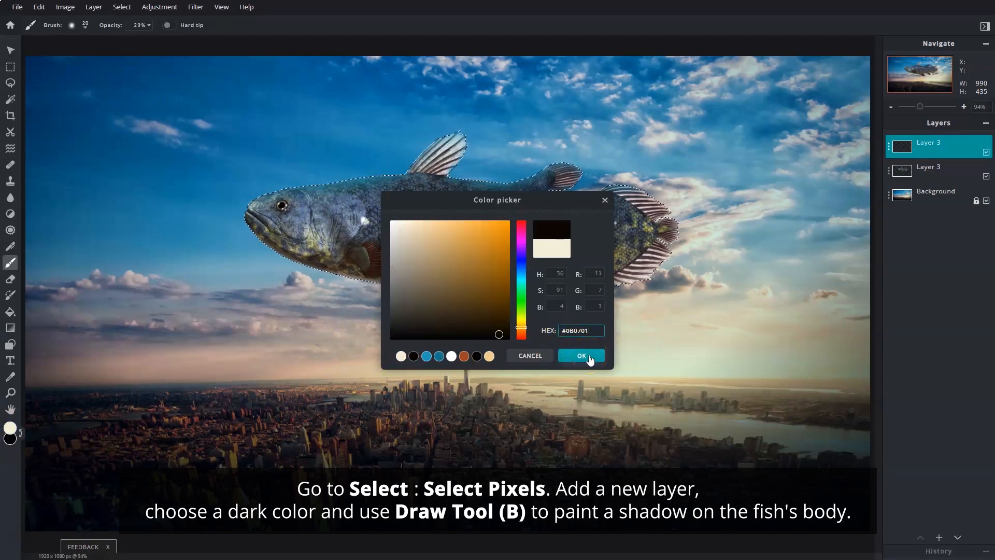
pyautogui.click(589, 357)
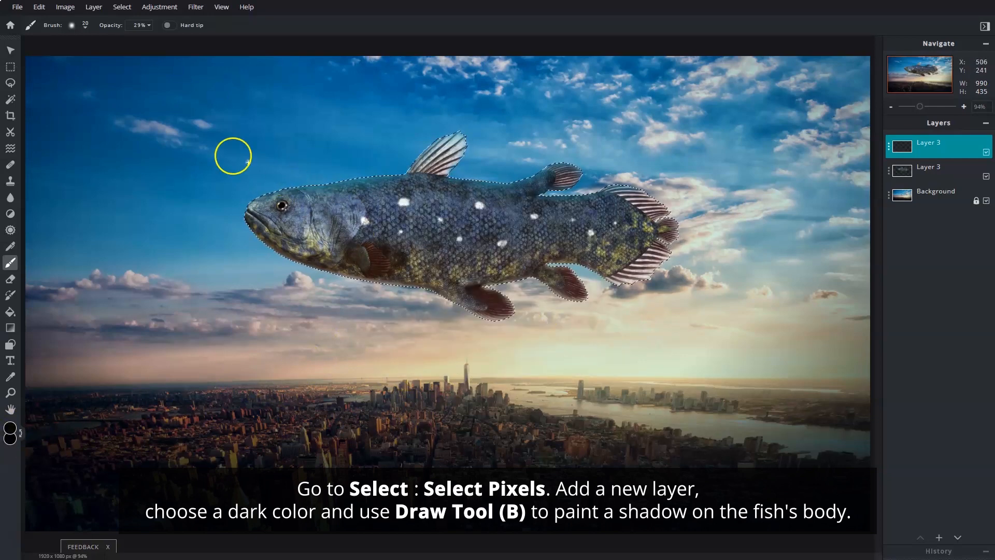
# - Paint a dark shadow on the fish's back beneath the dorsal fin with soft 100 px and 40 px brushes at 29% opacity
pyautogui.click(86, 27)
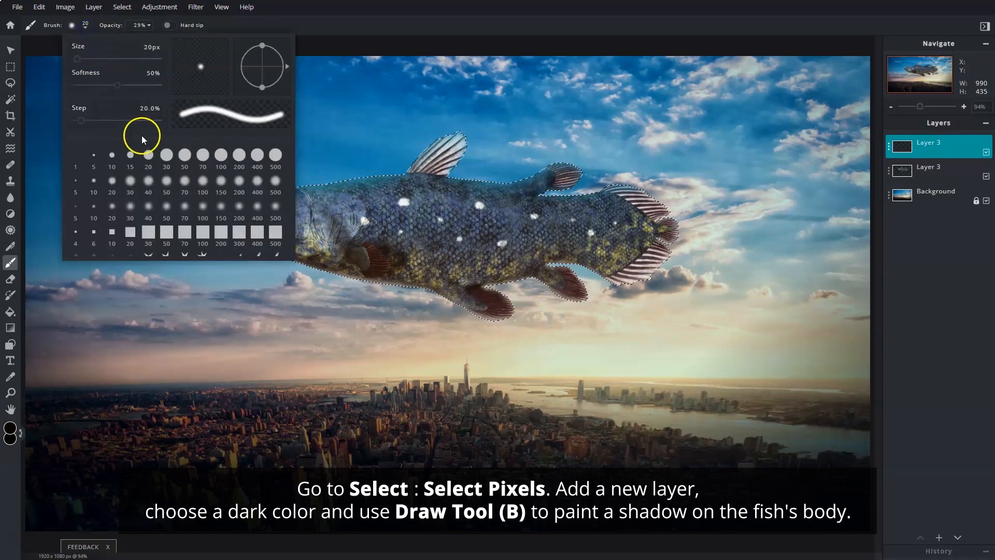
pyautogui.click(205, 210)
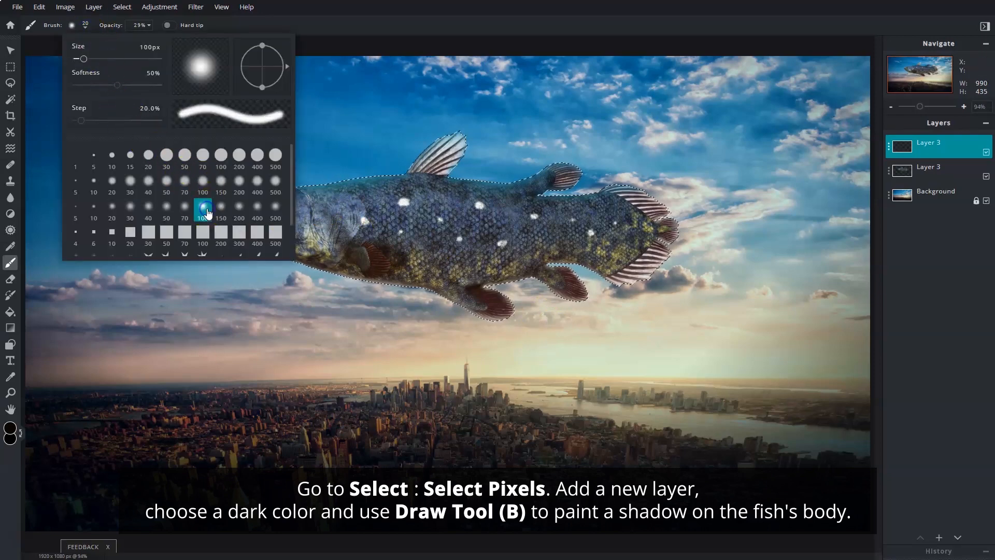
pyautogui.click(608, 135)
pyautogui.scroll(4, 469, 184)
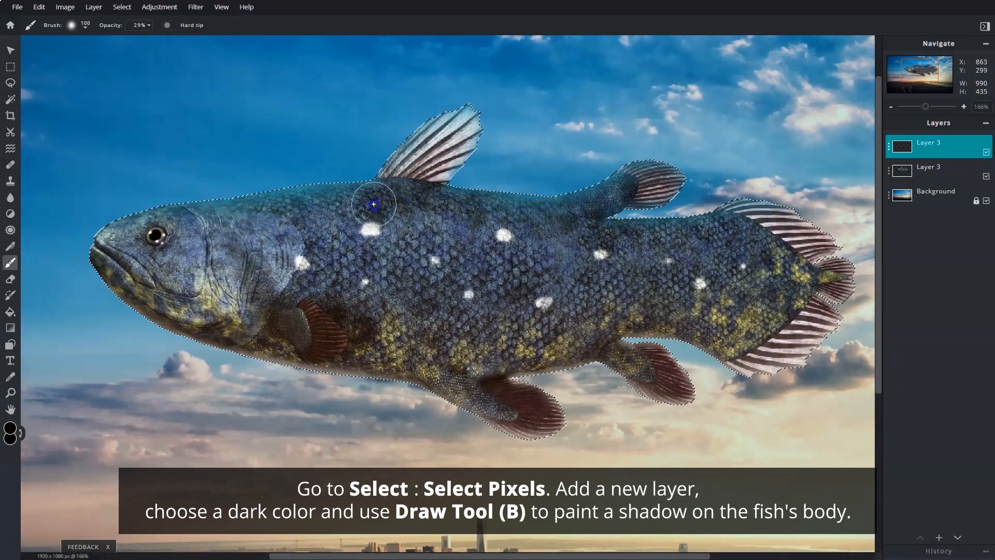
pyautogui.moveTo(373, 205)
pyautogui.mouseDown()
pyautogui.moveTo(464, 202)
pyautogui.moveTo(369, 201)
pyautogui.moveTo(389, 210)
pyautogui.mouseUp()
pyautogui.click(86, 25)
pyautogui.click(148, 206)
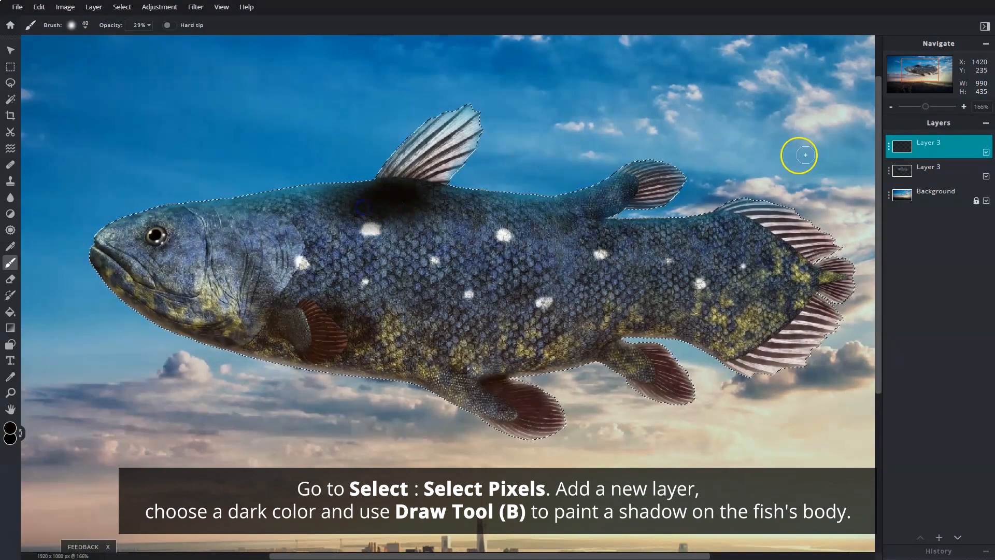
# - Set the body shadow layer's blend mode to Color-burn and its transparency to 84
pyautogui.click(886, 147)
pyautogui.click(873, 182)
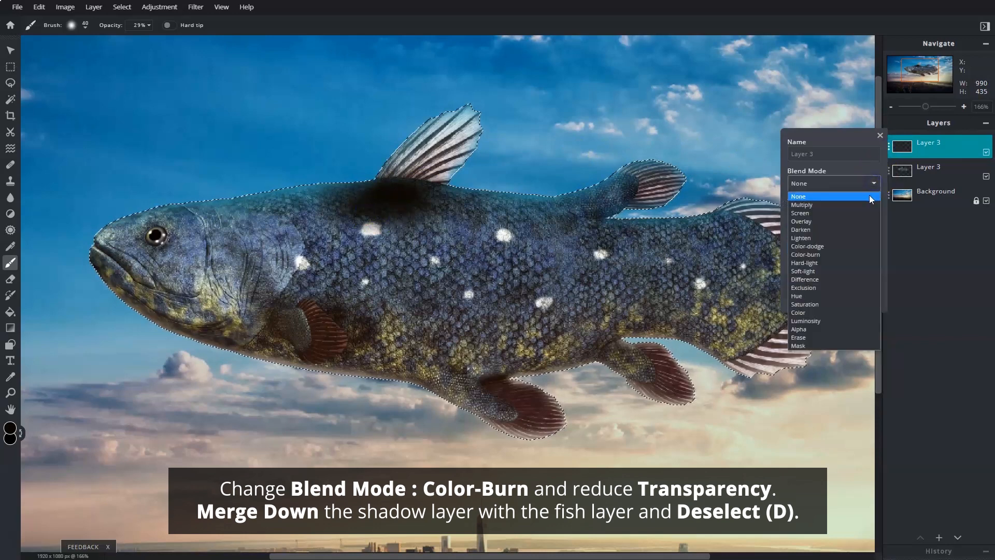
pyautogui.click(848, 253)
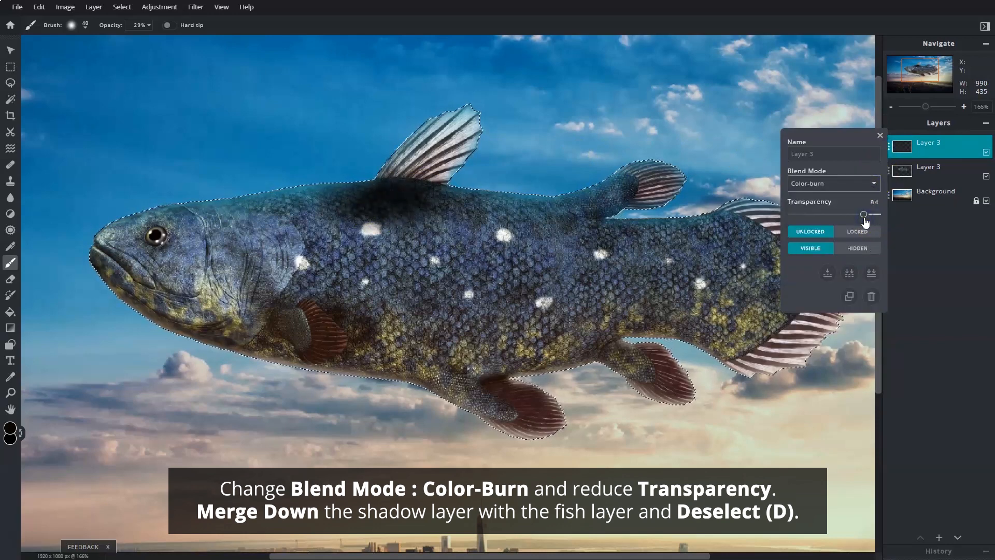
# - Merge the body shadow layer down into the fish layer and clear the selection
pyautogui.click(828, 273)
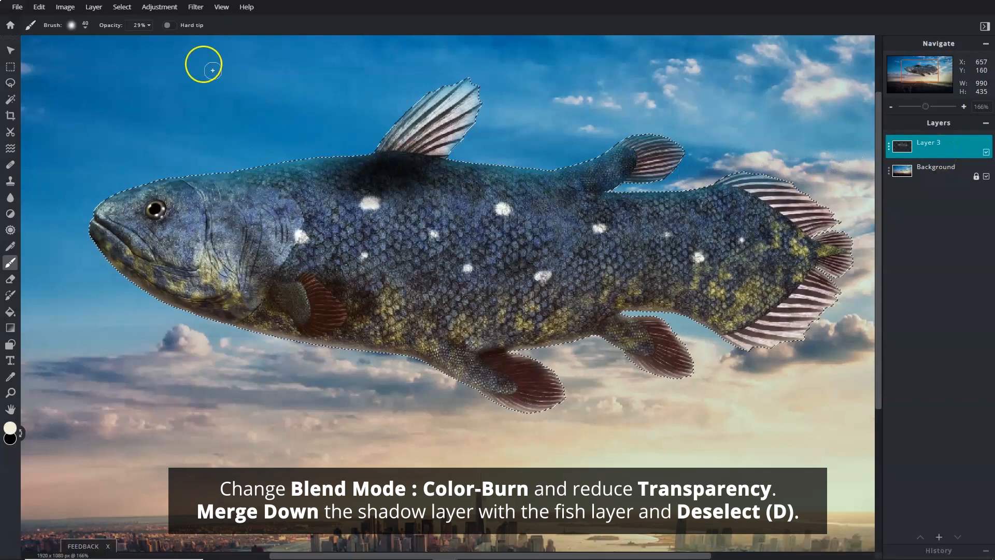
pyautogui.click(124, 7)
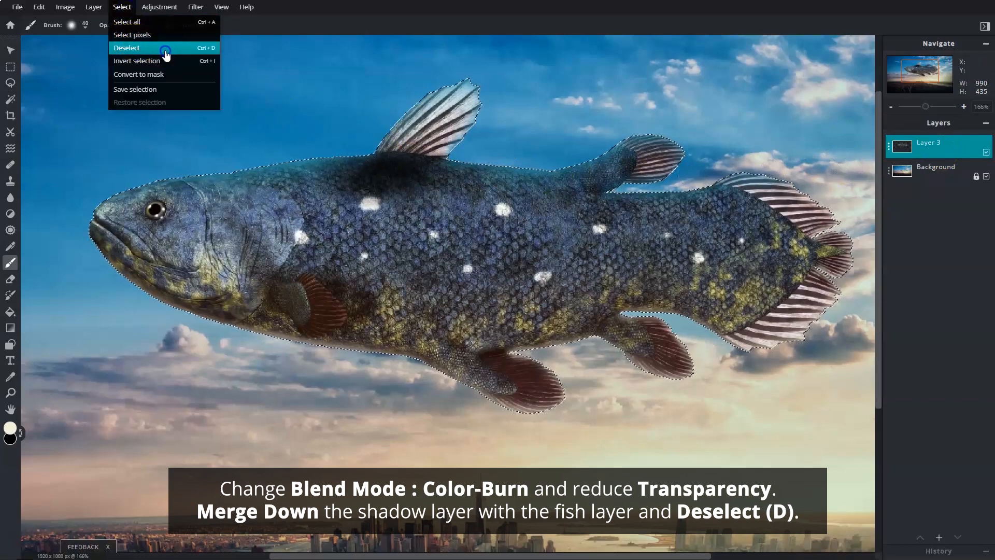
pyautogui.click(164, 54)
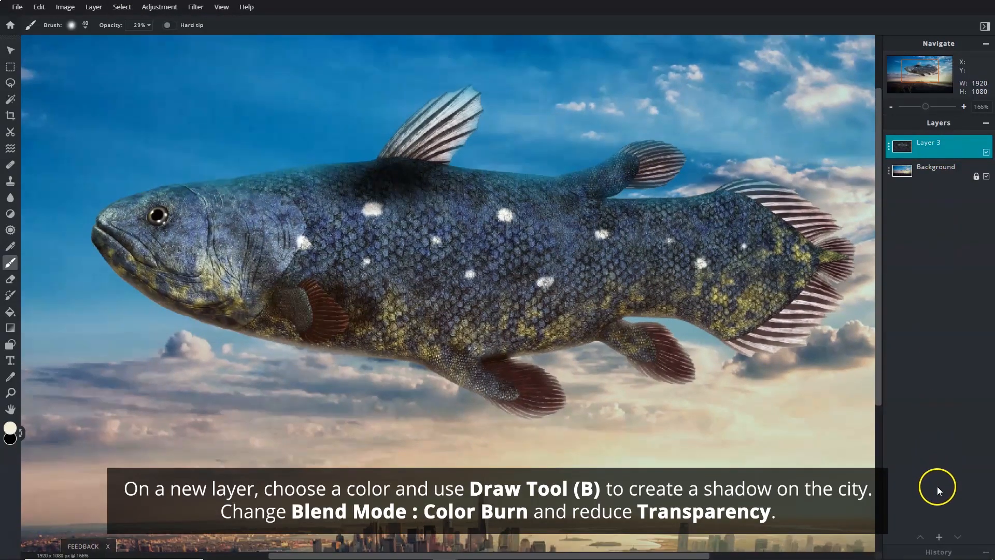
# - Add an empty layer for the city shadow and set the foreground colour to #0B0701
pyautogui.click(941, 537)
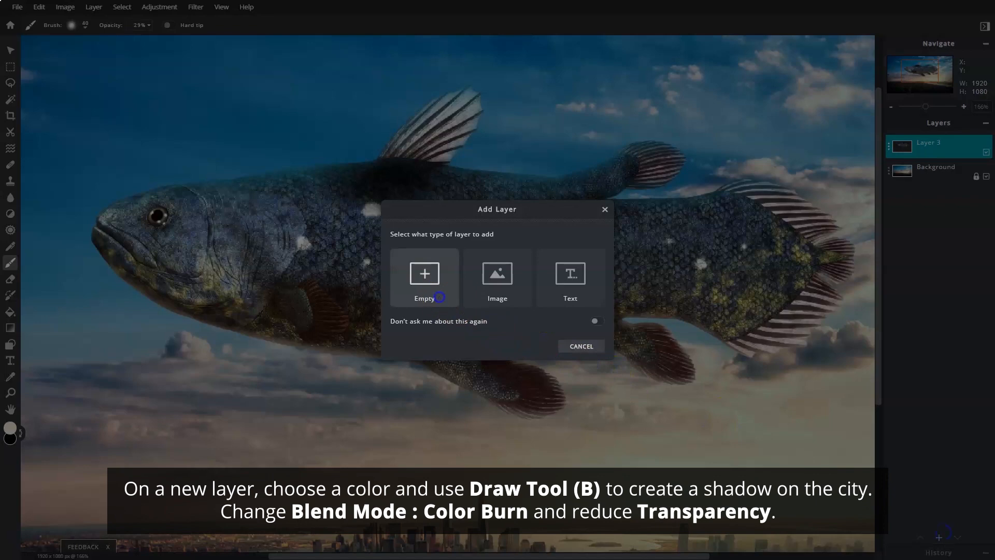
pyautogui.click(439, 300)
pyautogui.scroll(-4, 439, 298)
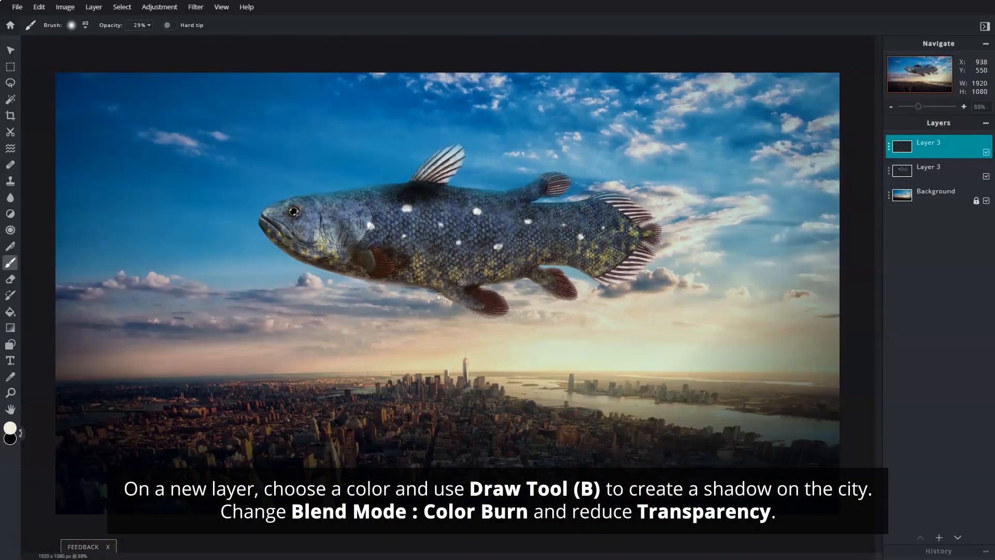
pyautogui.click(413, 356)
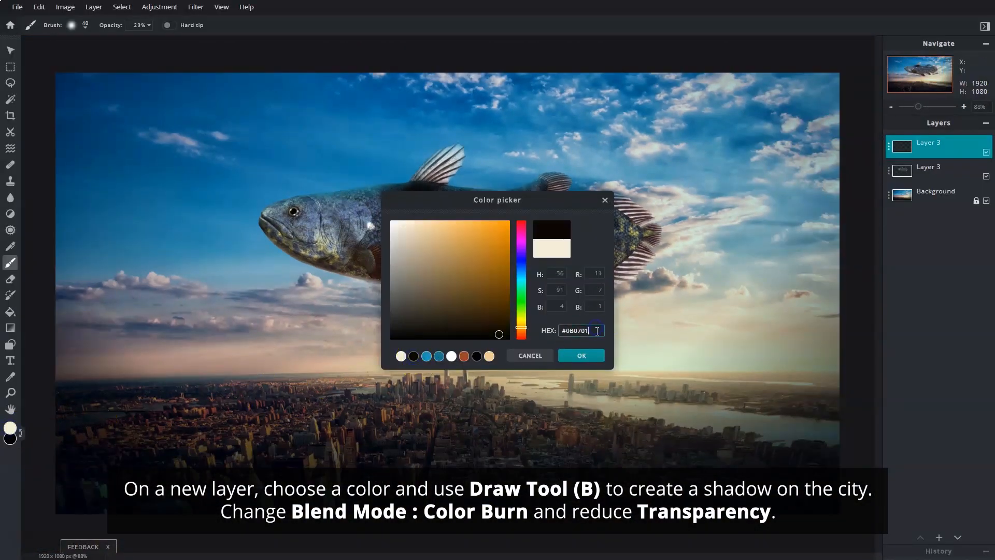
pyautogui.click(581, 356)
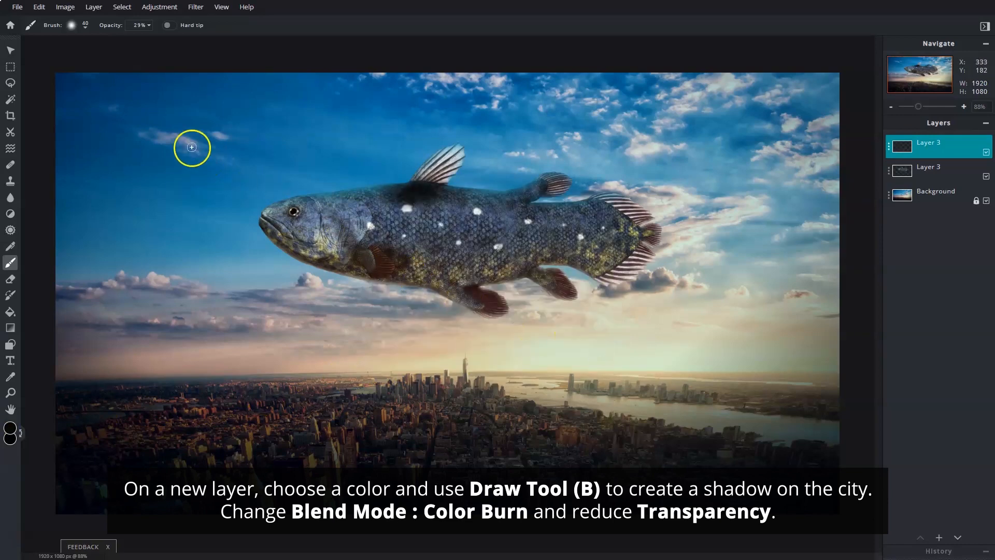
# - Paint a broad dark shadow over the city below the fish with soft 400 px and 150 px brushes at 29% opacity
pyautogui.click(85, 25)
pyautogui.click(255, 211)
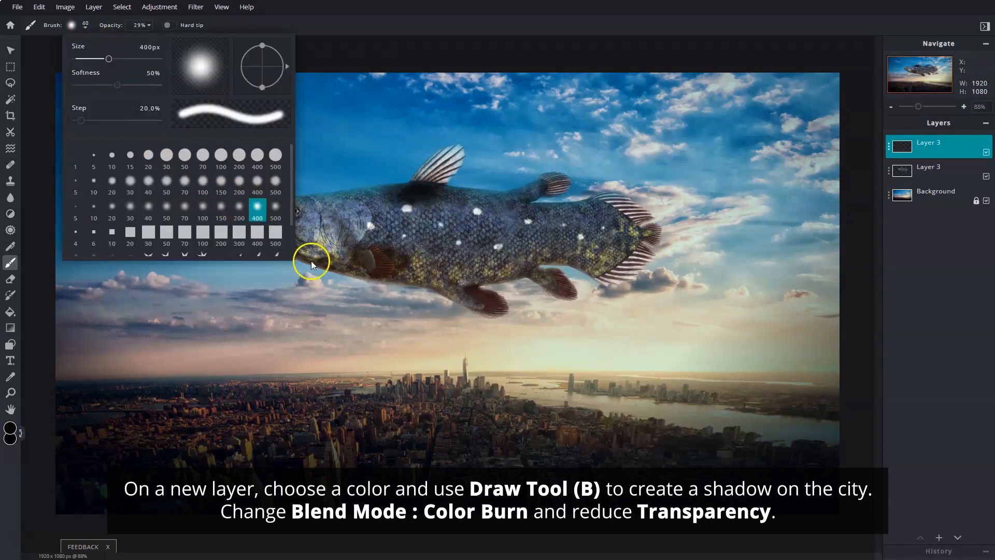
pyautogui.moveTo(417, 424)
pyautogui.mouseDown()
pyautogui.moveTo(531, 418)
pyautogui.moveTo(395, 416)
pyautogui.moveTo(544, 404)
pyautogui.mouseUp()
pyautogui.click(85, 25)
pyautogui.click(221, 206)
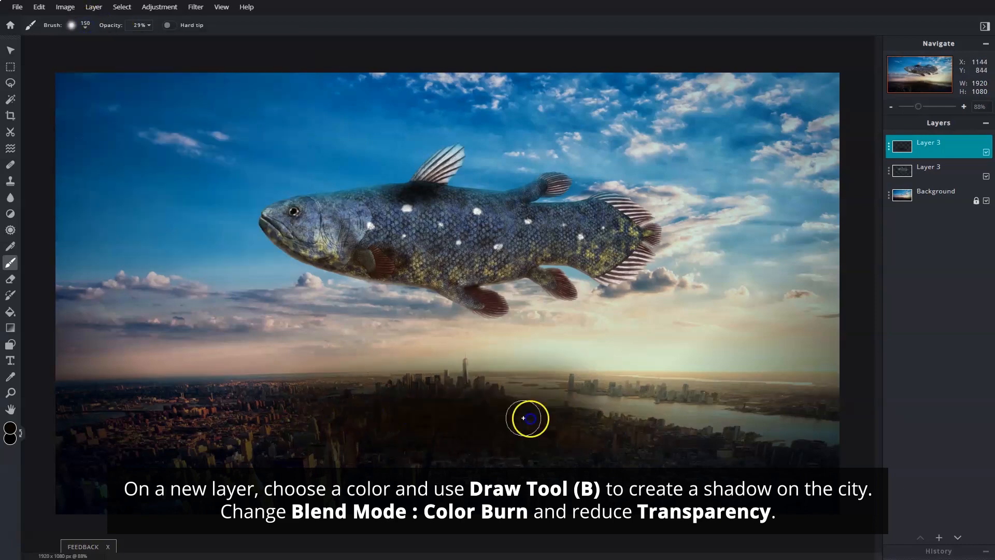
# - Set the city shadow layer's blend mode to Color-burn and its transparency to 83
pyautogui.click(889, 149)
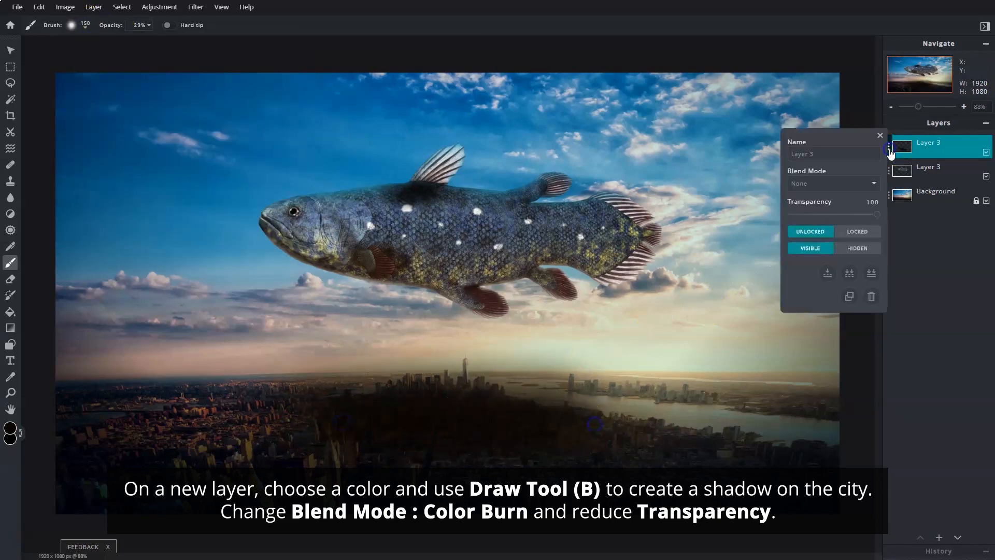
pyautogui.click(875, 184)
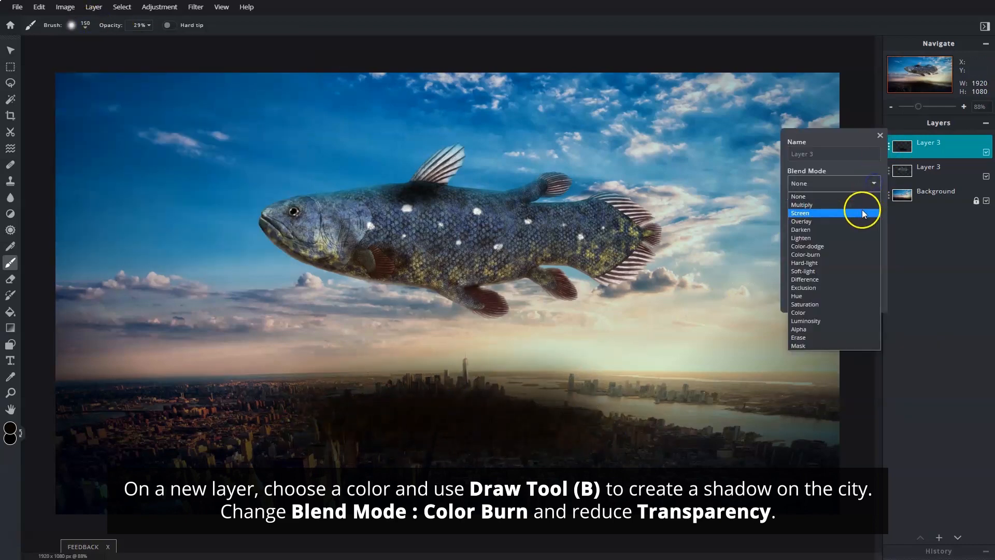
pyautogui.click(847, 254)
pyautogui.moveTo(877, 214); pyautogui.dragTo(864, 215)
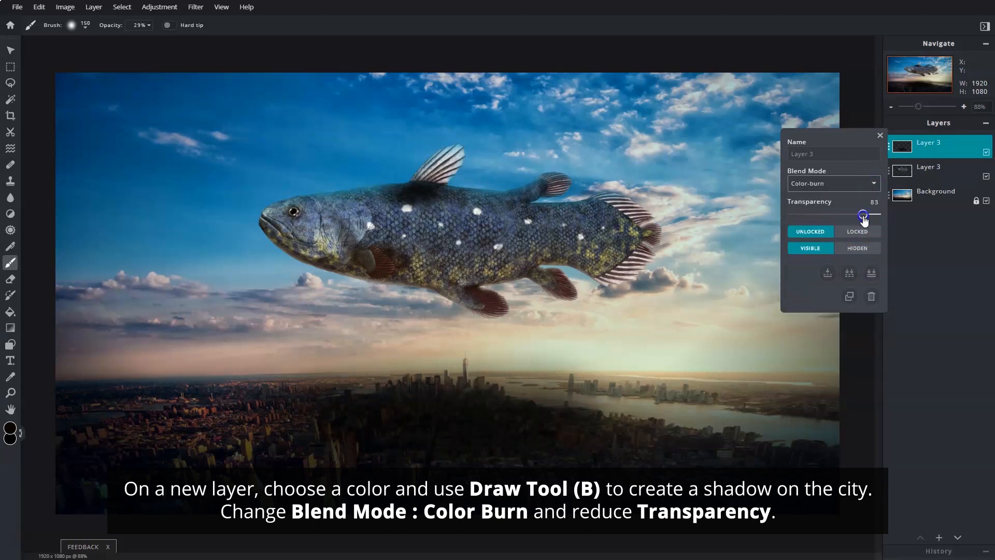
# - Duplicate the city shadow layer and set the copy's transparency to 35
pyautogui.click(849, 296)
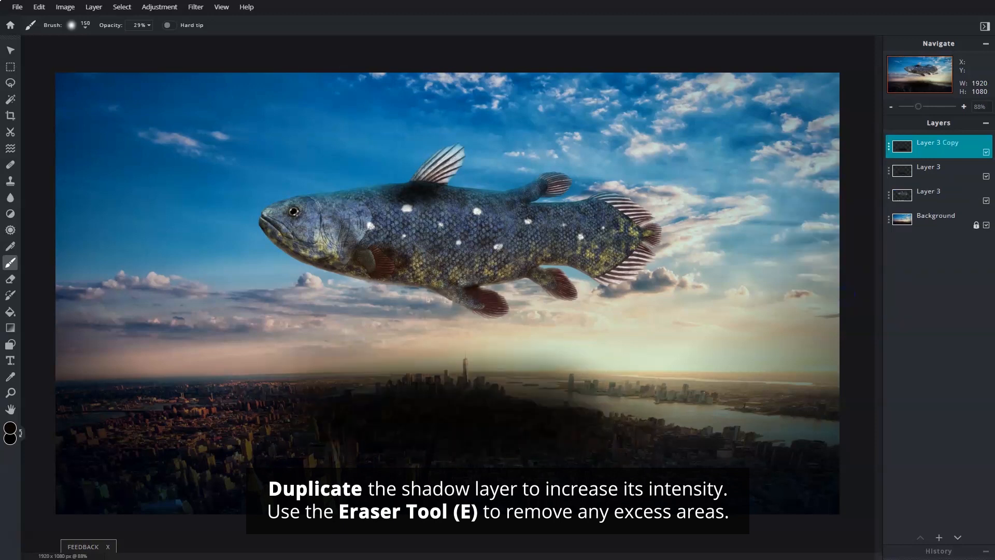
pyautogui.click(889, 146)
pyautogui.moveTo(836, 219); pyautogui.dragTo(828, 221)
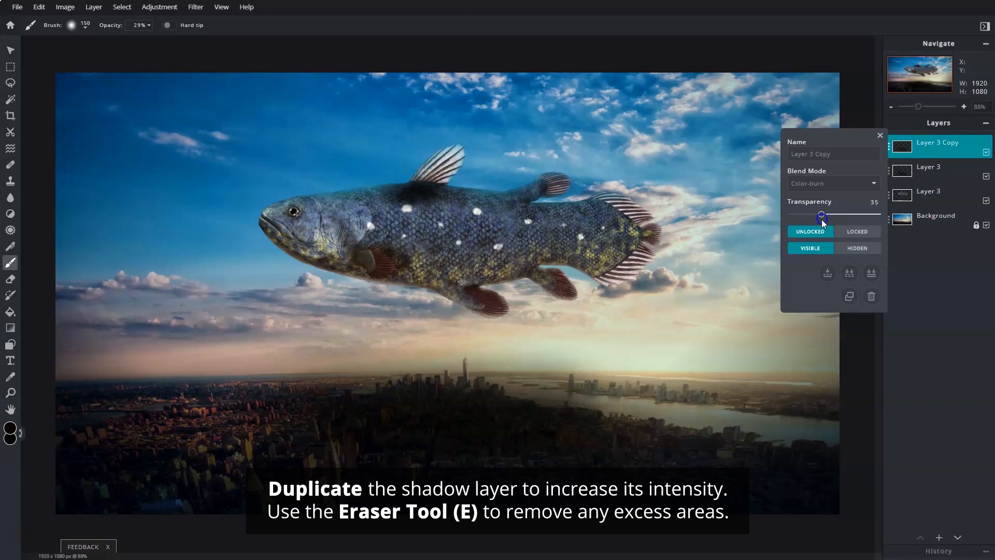
pyautogui.click(880, 136)
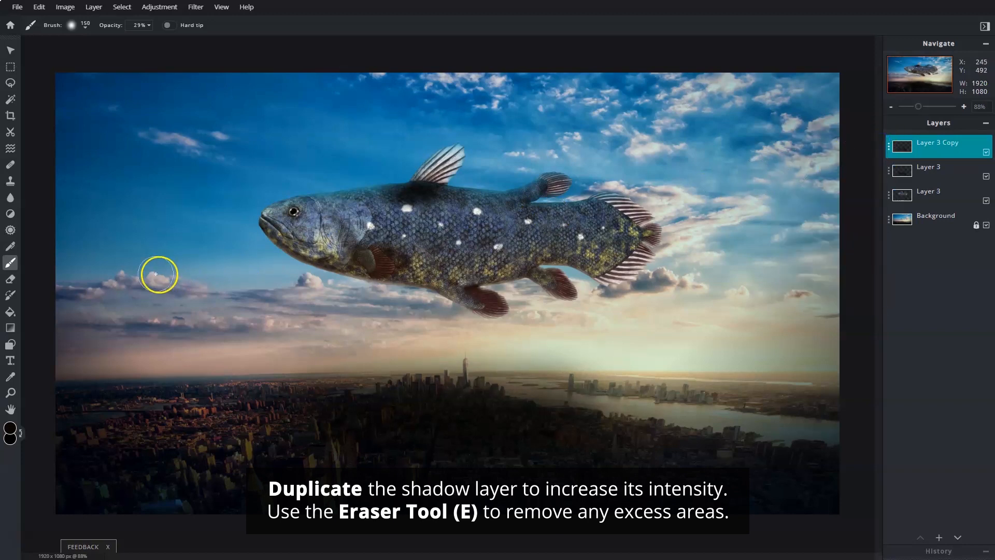
# - Erase excess areas of the duplicated city shadow with a soft 200 px eraser at 38% opacity
pyautogui.click(10, 280)
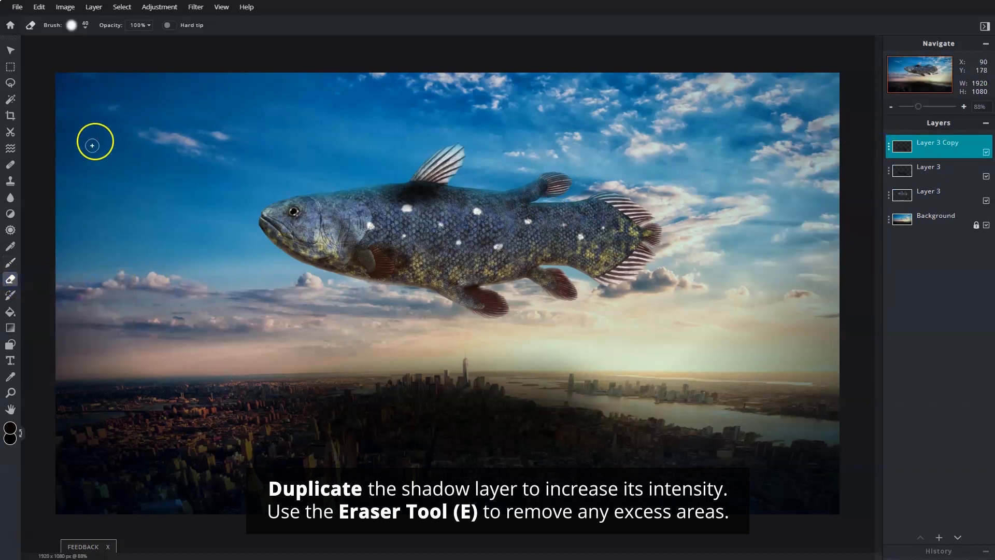
pyautogui.click(149, 26)
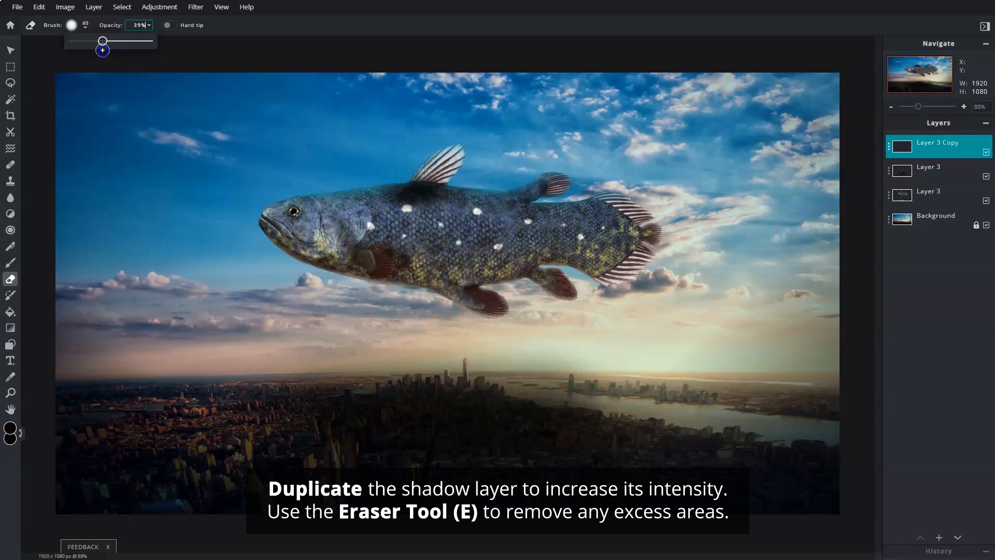
pyautogui.click(86, 25)
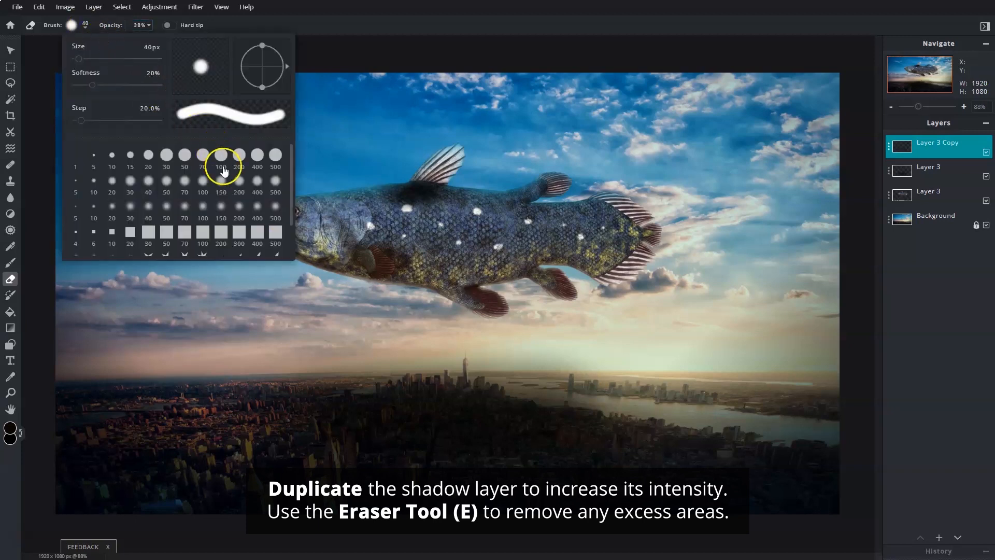
pyautogui.click(244, 210)
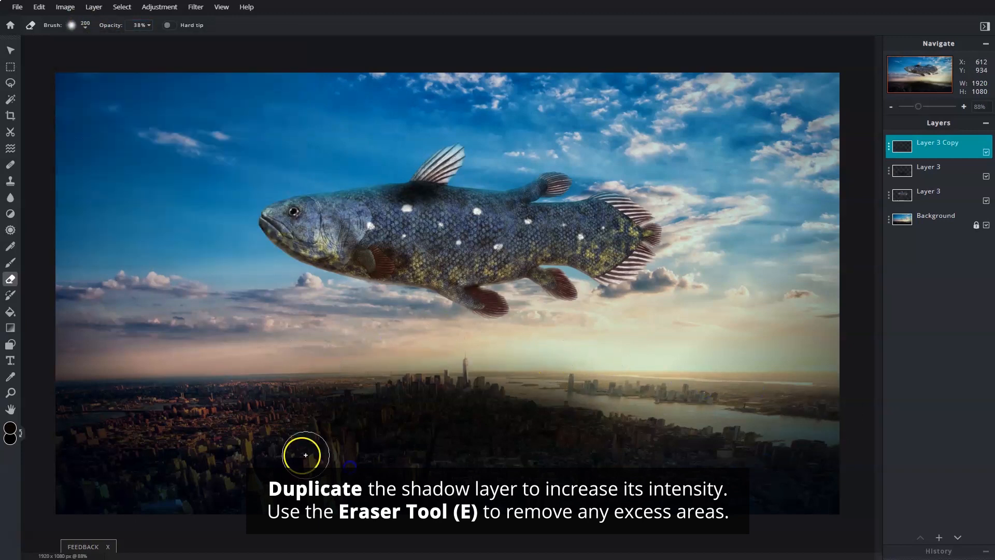
pyautogui.moveTo(371, 375)
pyautogui.mouseDown()
pyautogui.moveTo(543, 460)
pyautogui.moveTo(660, 413)
pyautogui.moveTo(310, 384)
pyautogui.mouseUp()
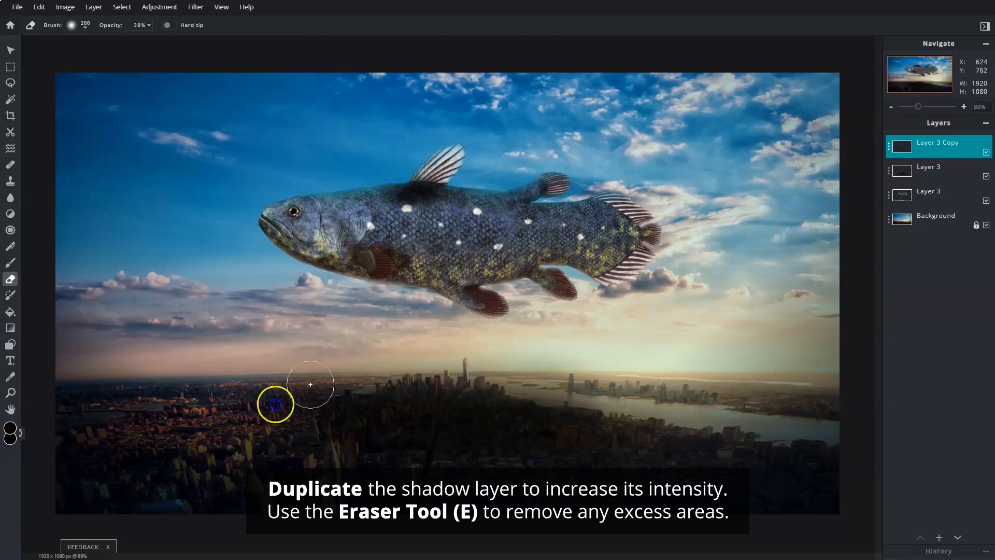
# - Duplicate the erased shadow copy once more and set the new copy's transparency to 15
pyautogui.click(888, 146)
pyautogui.click(851, 297)
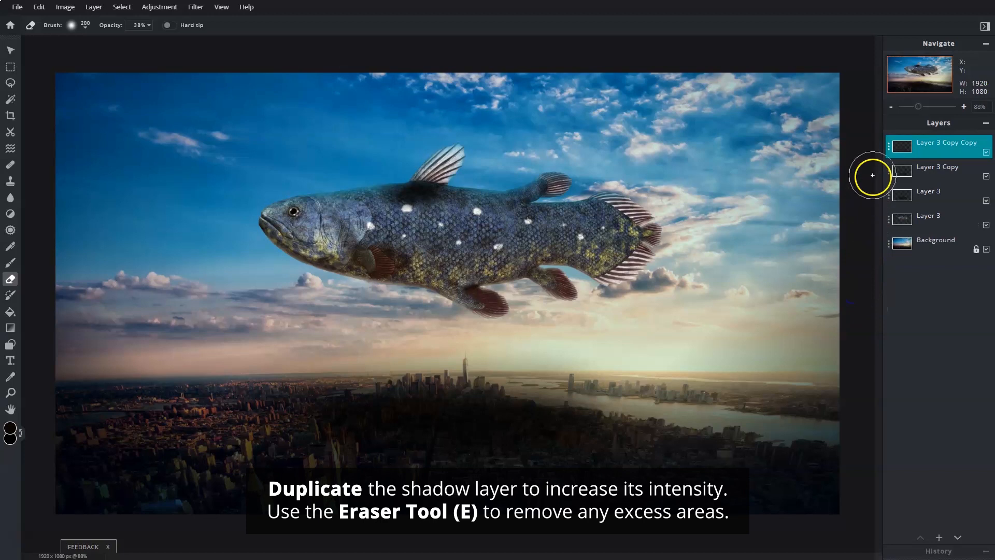
pyautogui.click(888, 147)
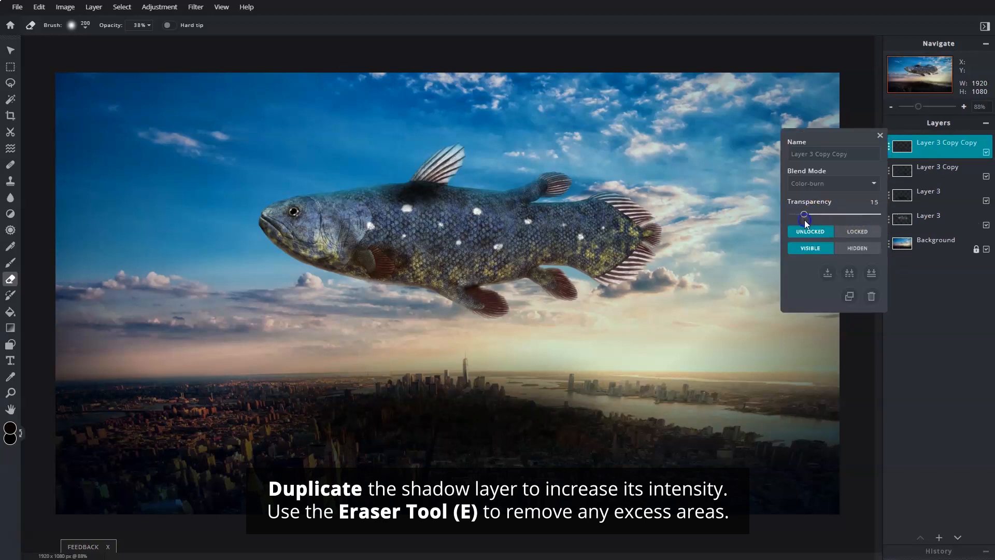
pyautogui.click(880, 136)
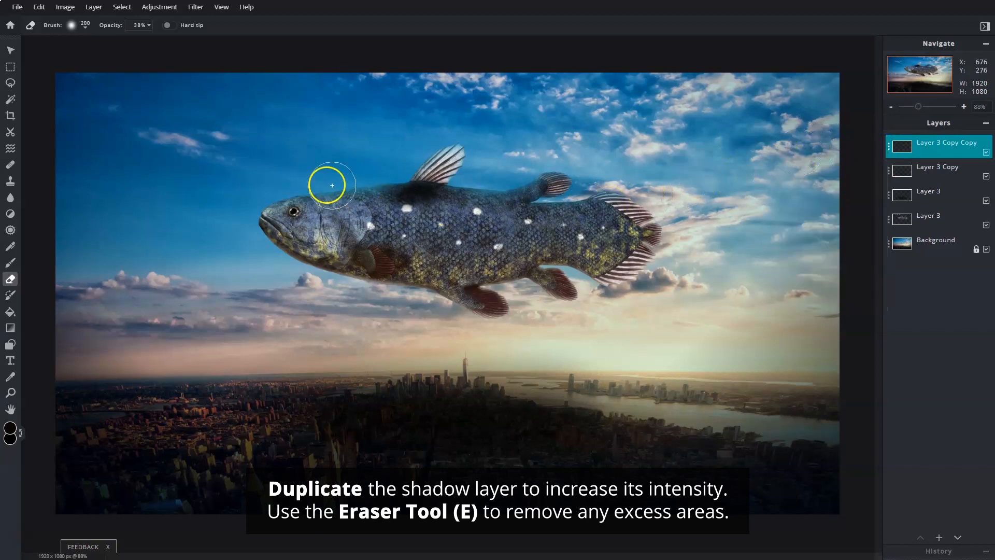
# - Erase the outer edges of the second shadow copy over the city with a soft 100 px eraser at 38% opacity
pyautogui.click(85, 27)
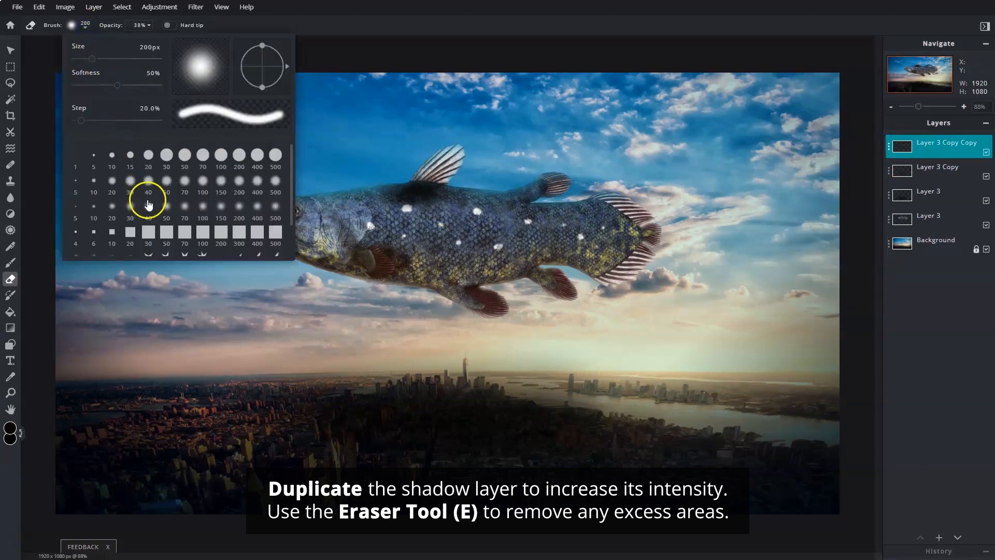
pyautogui.click(200, 208)
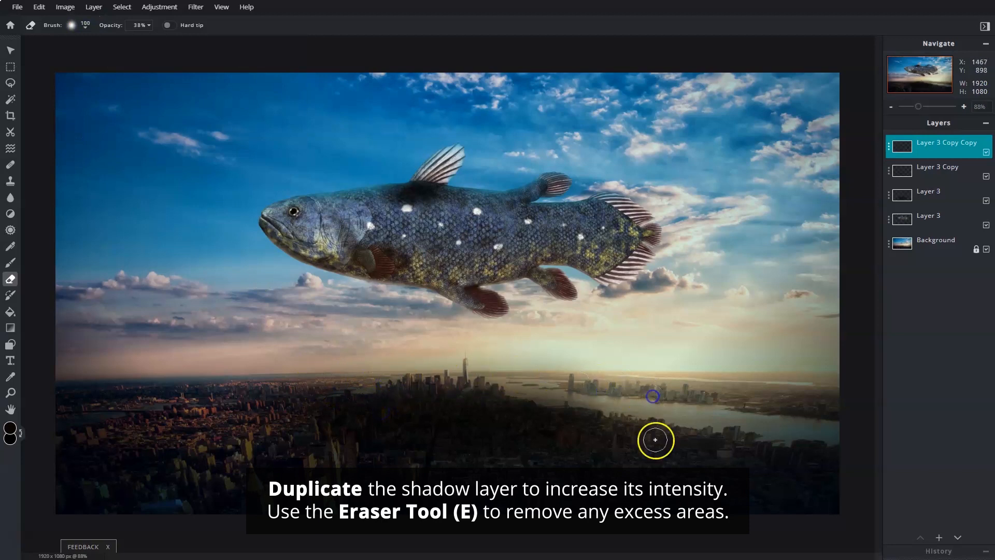
pyautogui.moveTo(454, 461); pyautogui.dragTo(608, 449)
pyautogui.moveTo(314, 463); pyautogui.dragTo(262, 423)
pyautogui.moveTo(333, 389); pyautogui.dragTo(284, 397)
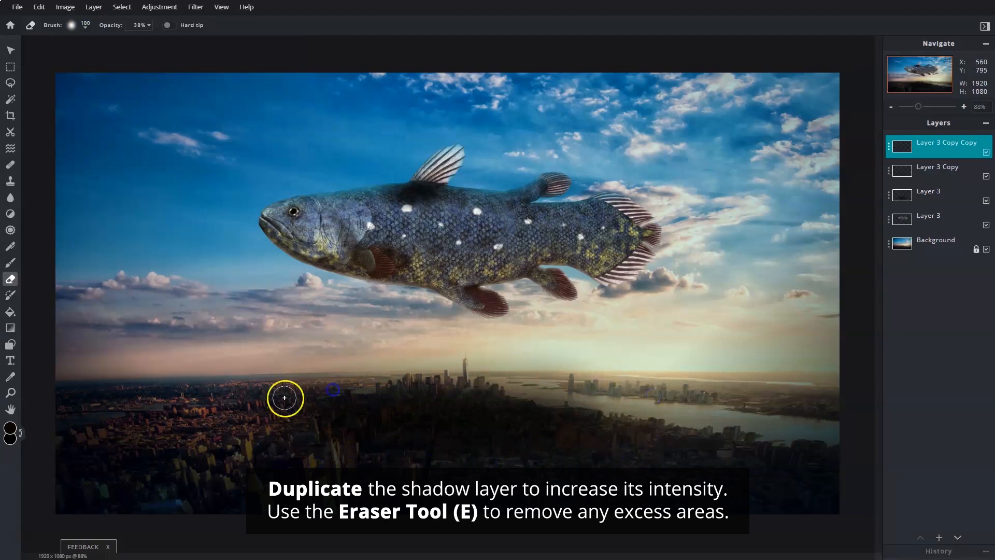
# - Add the shark image 88331979_I.png as a layer, shrink it, and place it partly outside the canvas's left edge above the city
pyautogui.click(948, 526)
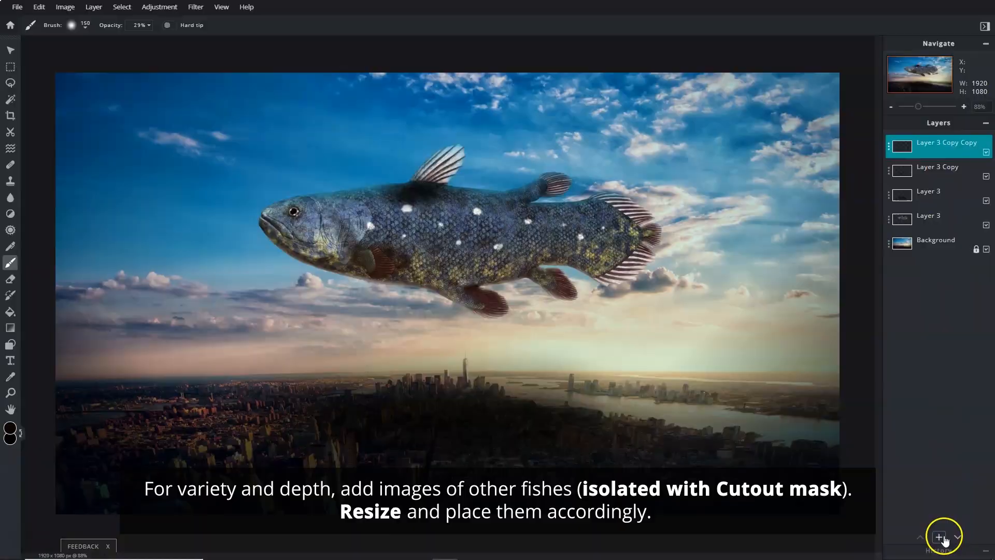
pyautogui.click(944, 536)
pyautogui.click(515, 297)
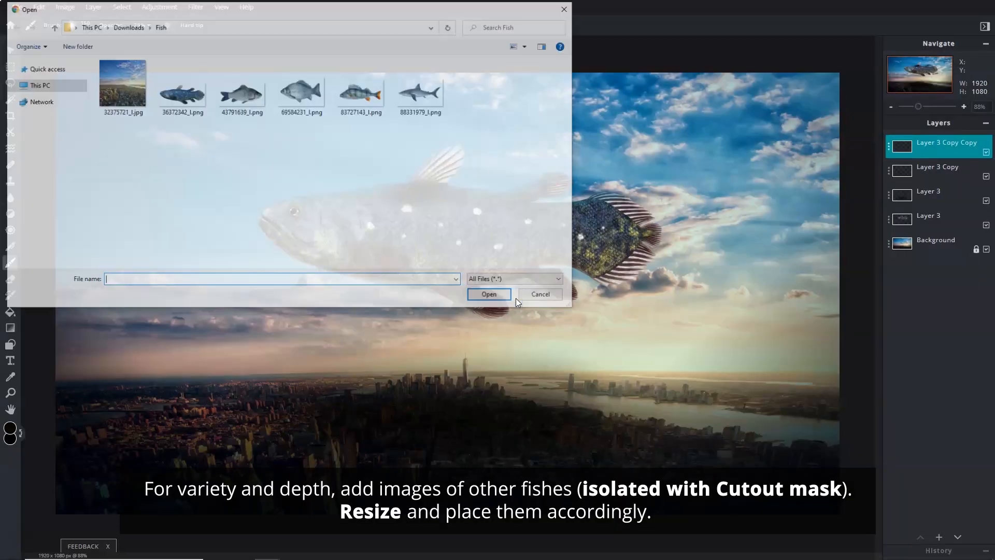
pyautogui.click(408, 105)
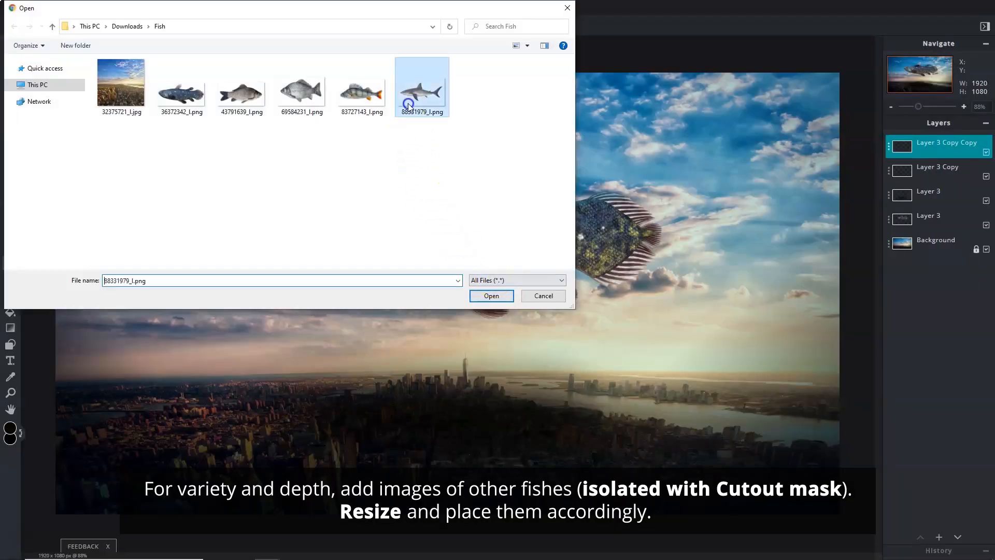
pyautogui.click(492, 296)
pyautogui.scroll(-3, 527, 323)
pyautogui.moveTo(816, 514); pyautogui.dragTo(466, 304)
pyautogui.moveTo(104, 80); pyautogui.dragTo(87, 163)
pyautogui.moveTo(449, 154); pyautogui.dragTo(251, 280)
pyautogui.moveTo(217, 352); pyautogui.dragTo(249, 356)
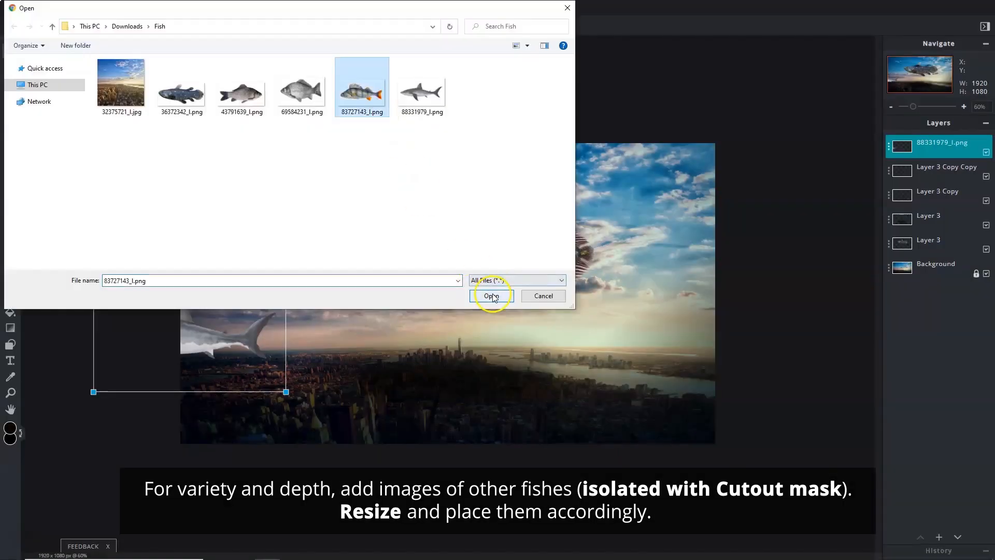
# - Add 83727143_I.png partly outside the canvas's lower right edge and 69584231_I.png, scaled small, in the upper left sky
pyautogui.click(490, 291)
pyautogui.moveTo(694, 430); pyautogui.dragTo(755, 406)
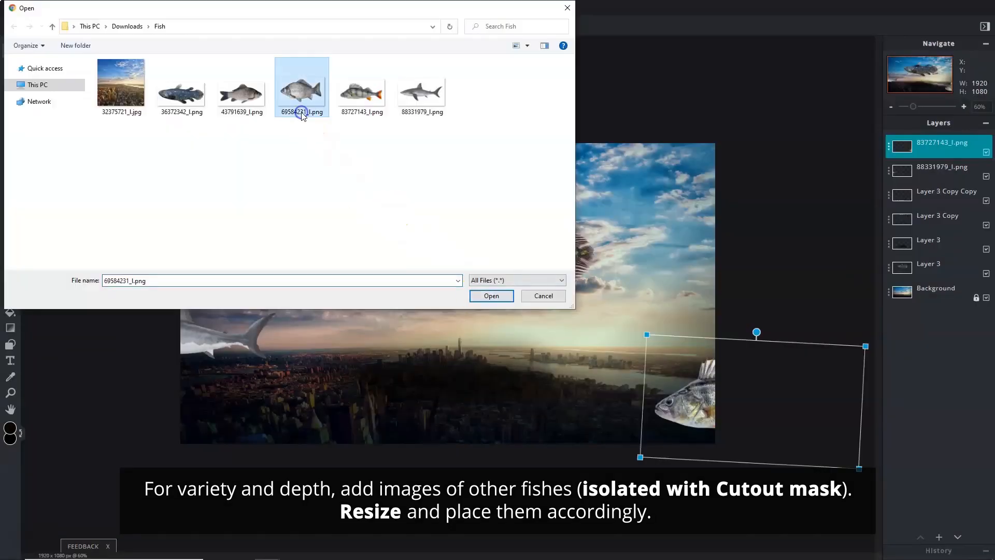
pyautogui.click(491, 290)
pyautogui.moveTo(466, 446); pyautogui.dragTo(237, 207)
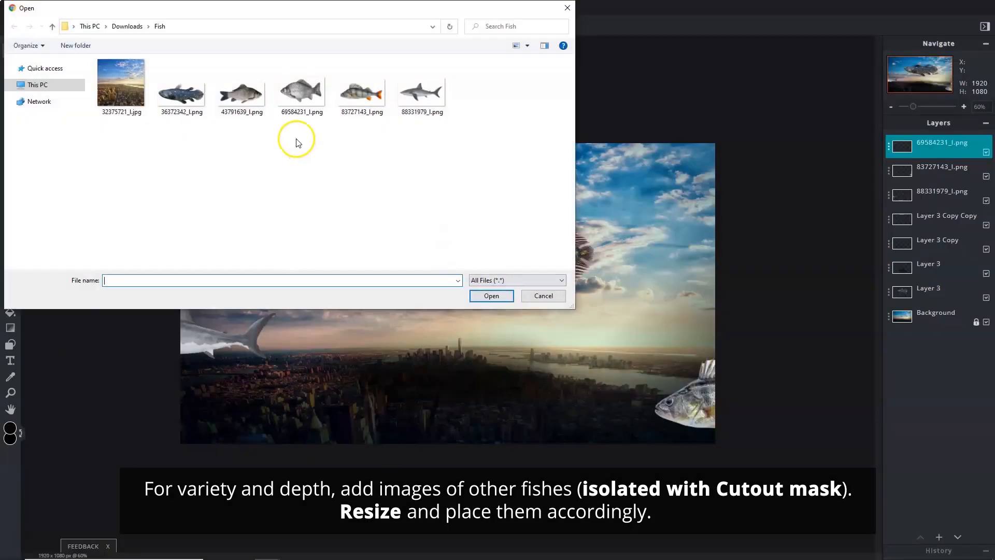
# - Add 43791639_I.png, scale it to about 147 × 75 px, place it right of the skyline, and flip it horizontally
pyautogui.click(490, 291)
pyautogui.moveTo(845, 89); pyautogui.dragTo(584, 316)
pyautogui.click(379, 31)
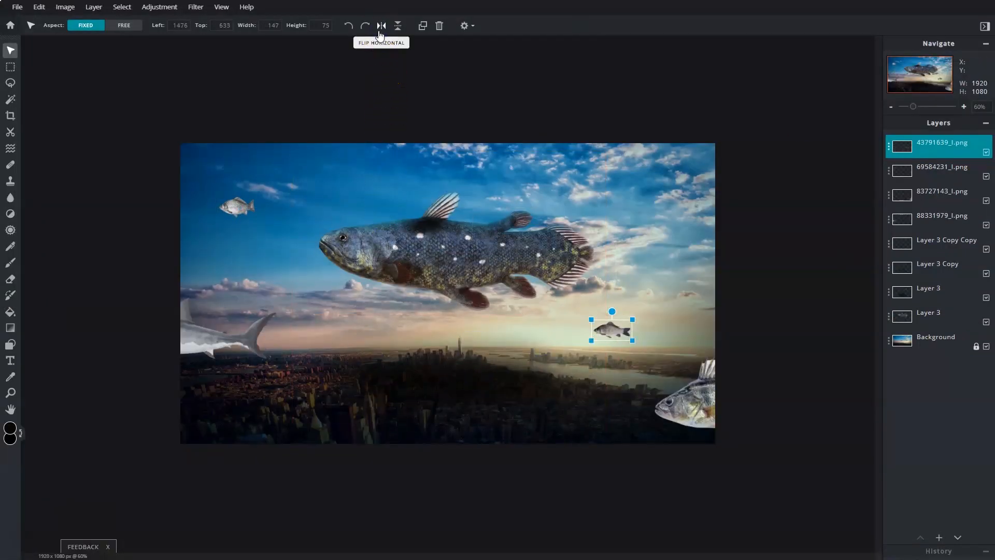
# - Merge the four added fish image layers down into one layer
pyautogui.click(901, 147)
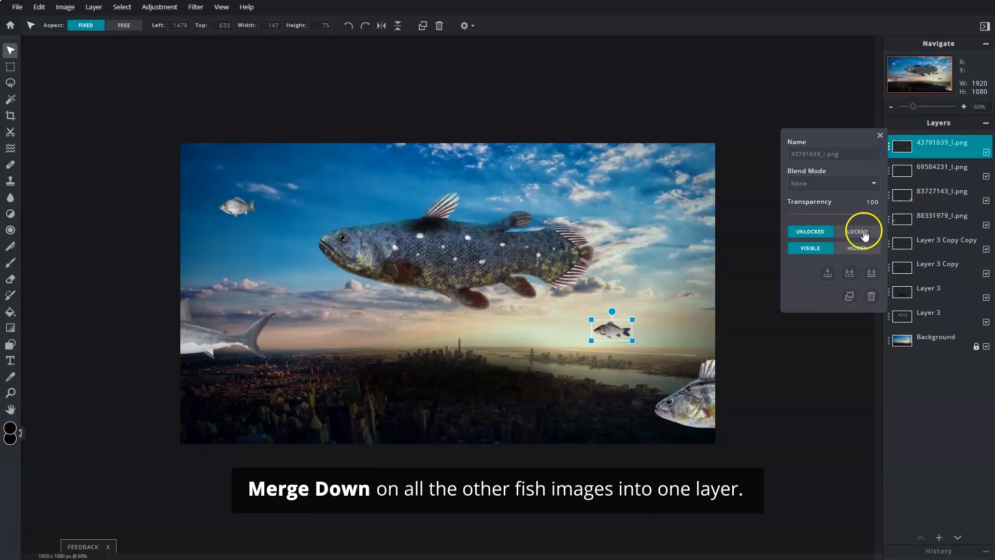
pyautogui.click(830, 273)
pyautogui.click(830, 273)
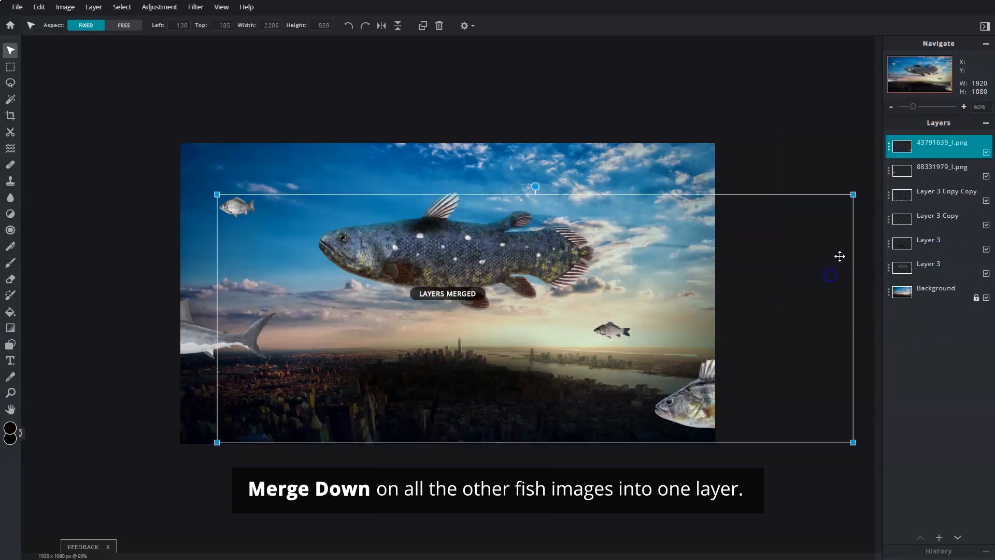
pyautogui.click(829, 273)
# - Darken the merged fish layer with the Highlights & shadows adjustment, setting Highlights to -157 and Shadows to -30
pyautogui.click(174, 14)
pyautogui.click(204, 116)
pyautogui.moveTo(507, 251); pyautogui.dragTo(716, 117)
pyautogui.moveTo(698, 155); pyautogui.dragTo(646, 155)
pyautogui.moveTo(706, 186); pyautogui.dragTo(693, 187)
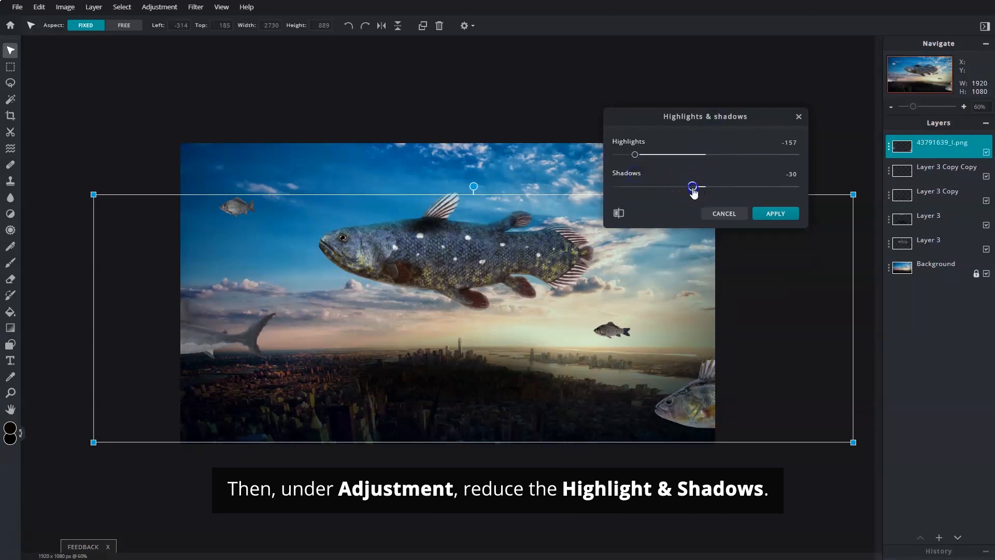
pyautogui.click(788, 216)
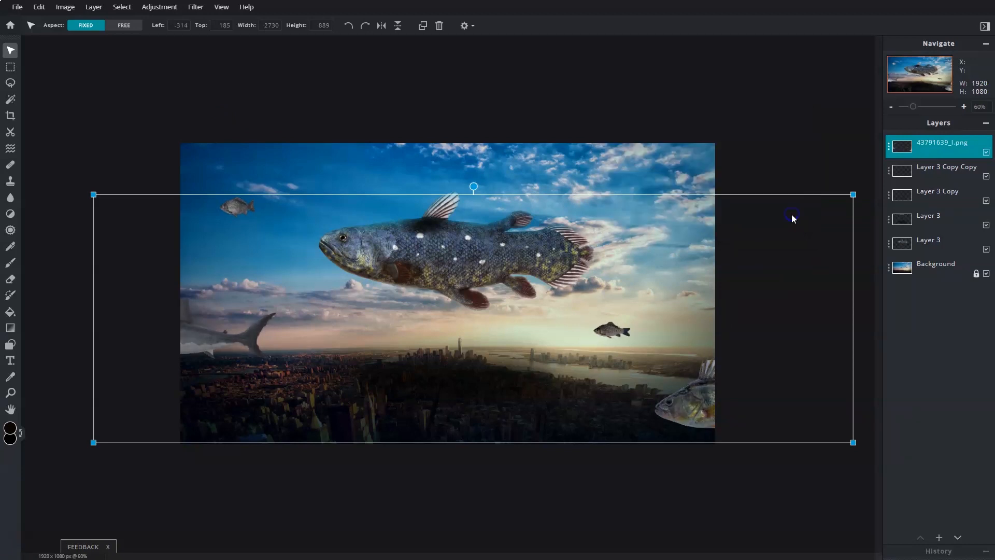
# - Select the pixels of the merged fish layer and add an empty layer above it
pyautogui.click(132, 11)
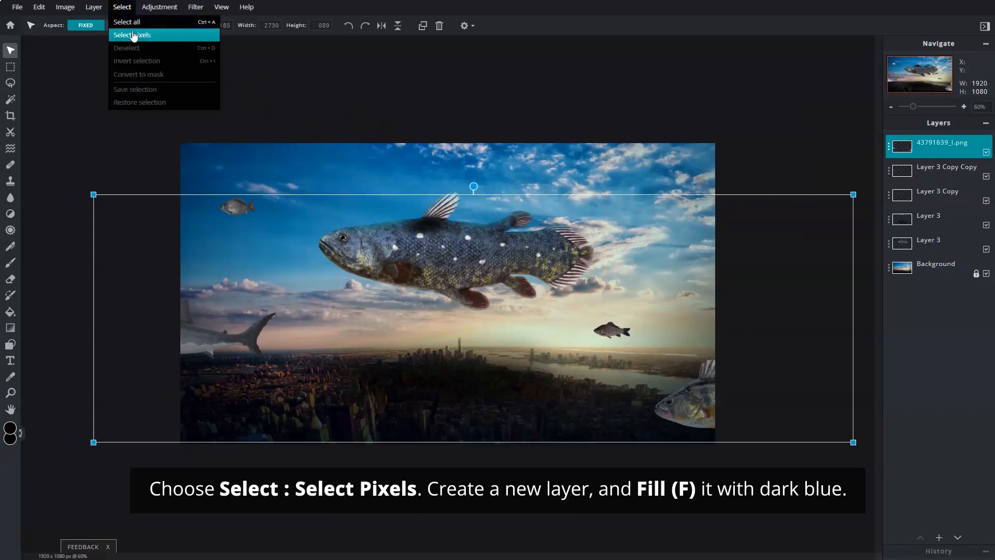
pyautogui.click(133, 35)
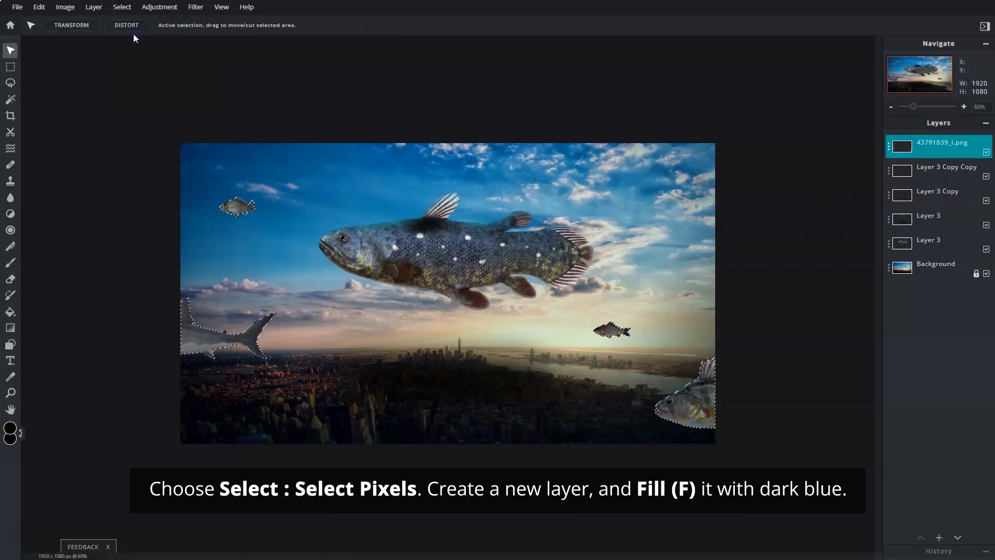
pyautogui.click(930, 539)
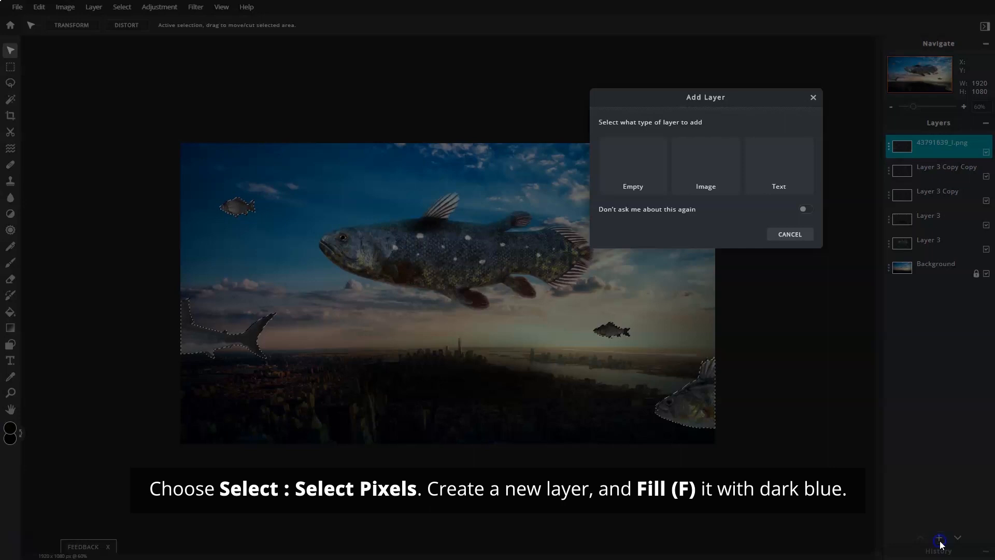
pyautogui.click(654, 176)
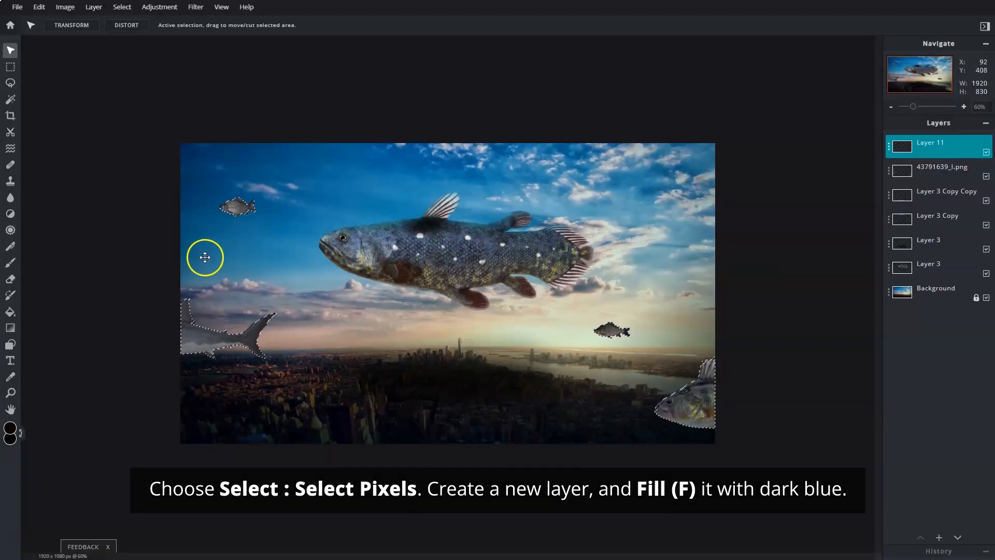
# - Fill the fish-shaped selection on the new layer with the dark blue colour #15768C
pyautogui.click(10, 311)
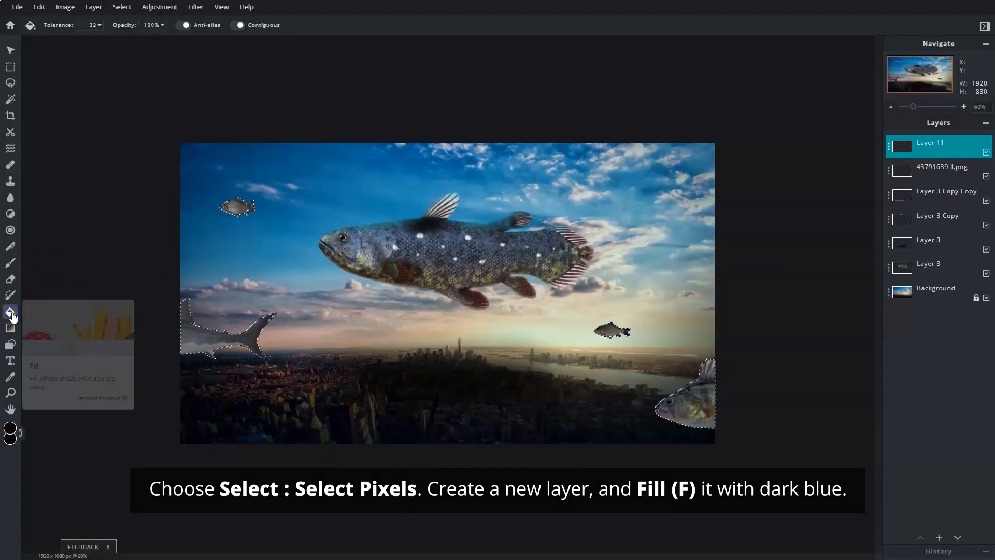
pyautogui.click(10, 428)
pyautogui.click(796, 218)
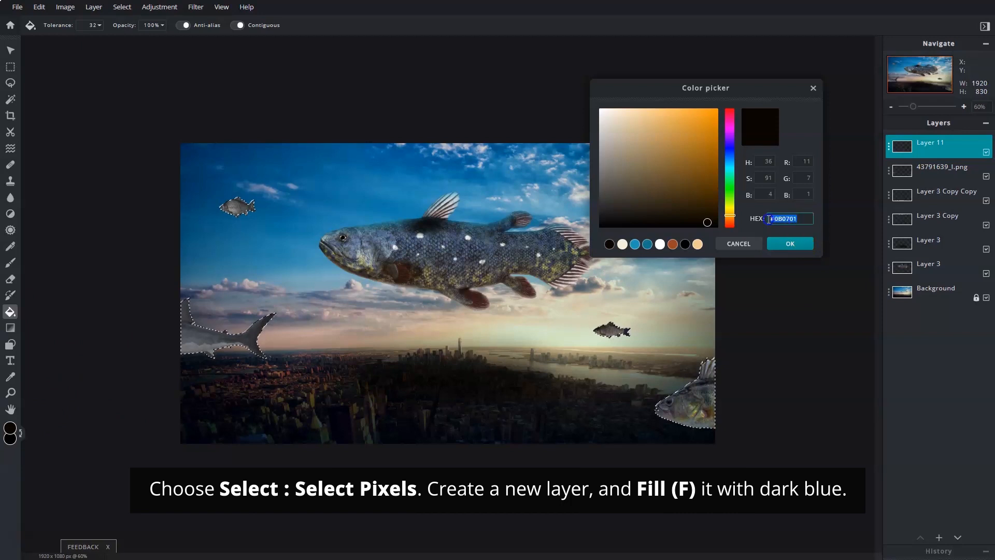
pyautogui.write('#15768C')
pyautogui.click(796, 245)
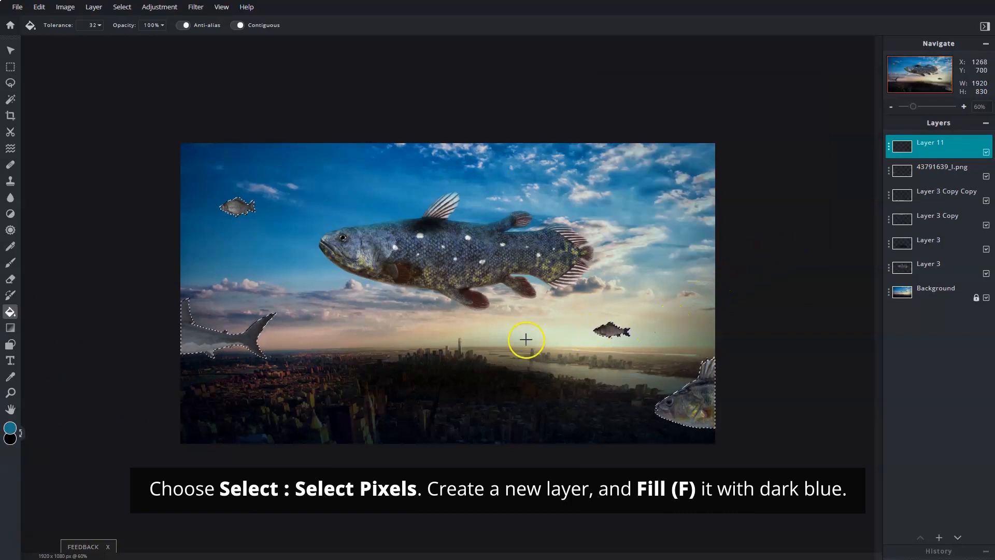
pyautogui.click(565, 334)
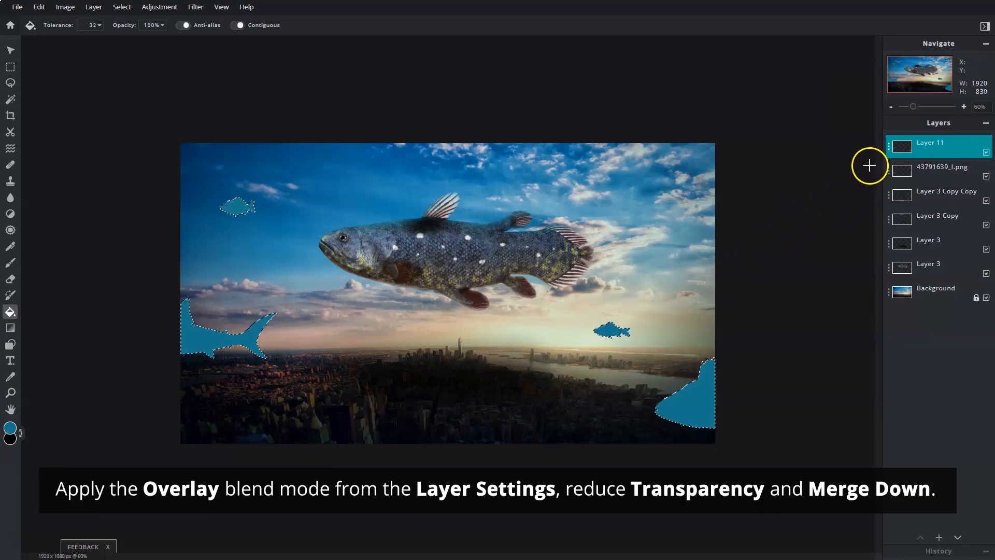
# - Set the blue fill layer to Overlay blend mode with transparency 65 and merge it down onto the fish layer
pyautogui.click(888, 150)
pyautogui.click(873, 184)
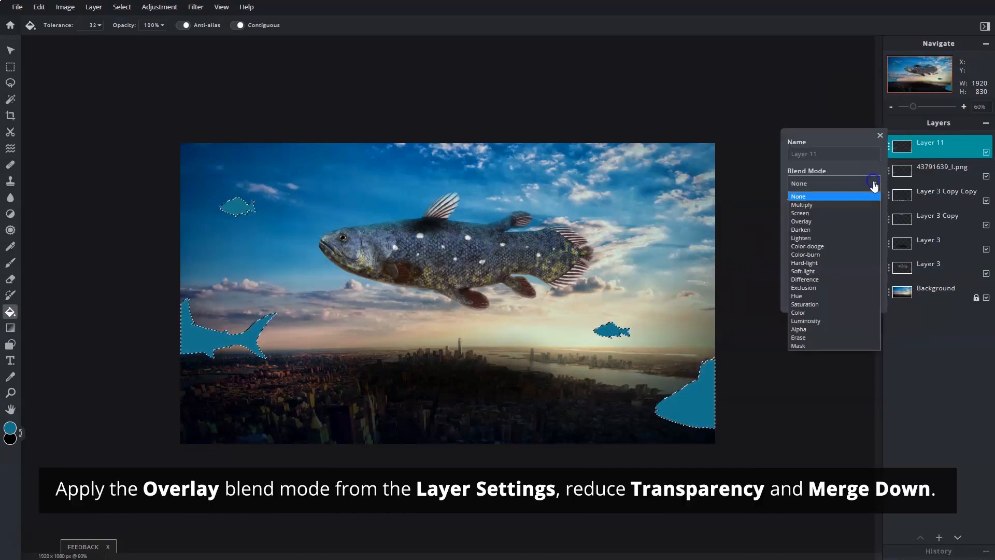
pyautogui.click(856, 223)
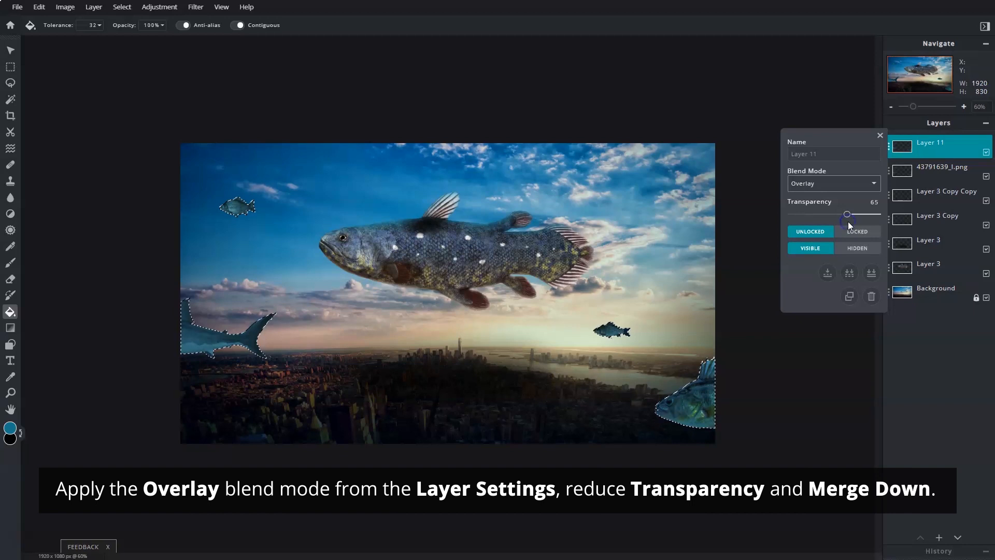
pyautogui.click(880, 137)
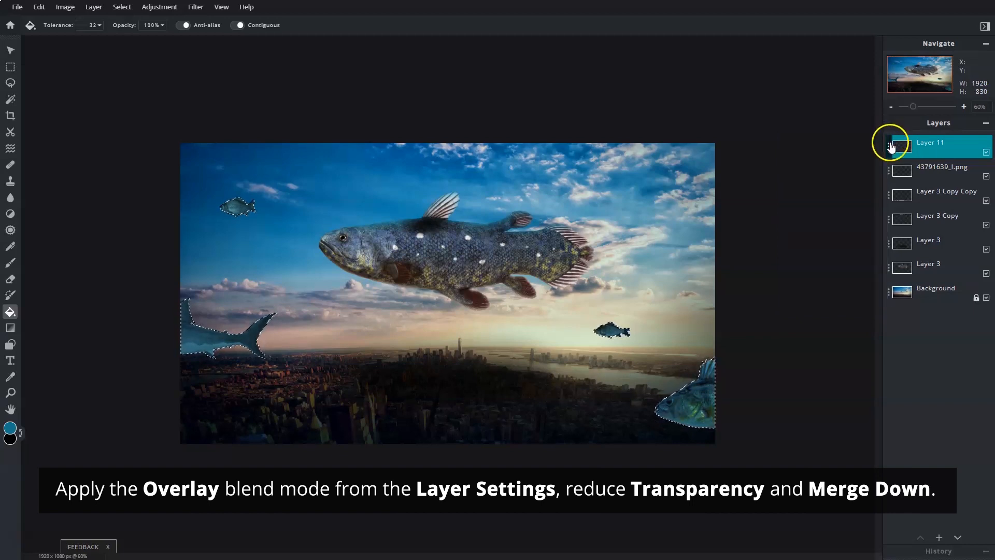
pyautogui.click(890, 147)
pyautogui.click(831, 267)
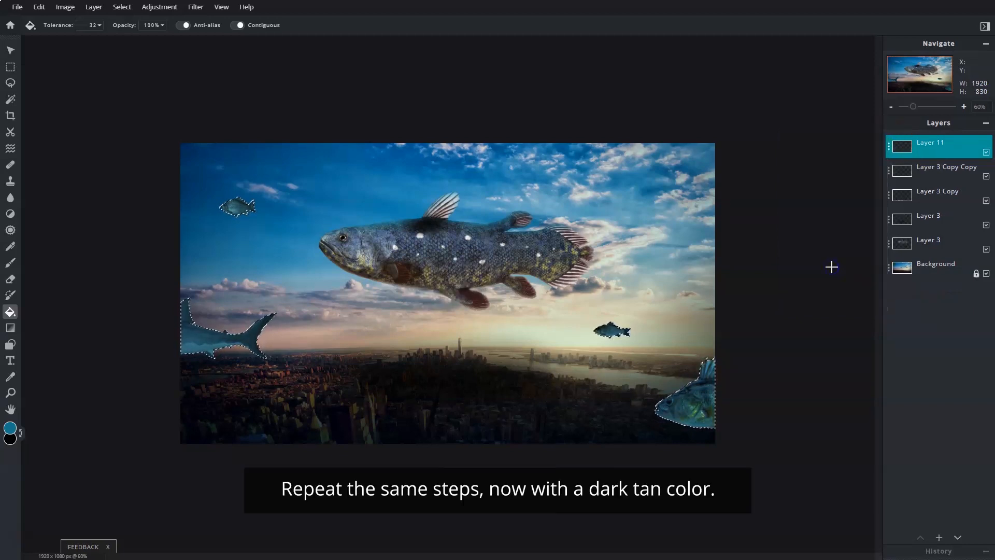
# - Add another empty layer and fill the fish-shaped selection with the dark tan colour #994323
pyautogui.click(938, 536)
pyautogui.click(630, 160)
pyautogui.click(10, 428)
pyautogui.click(672, 243)
pyautogui.click(790, 244)
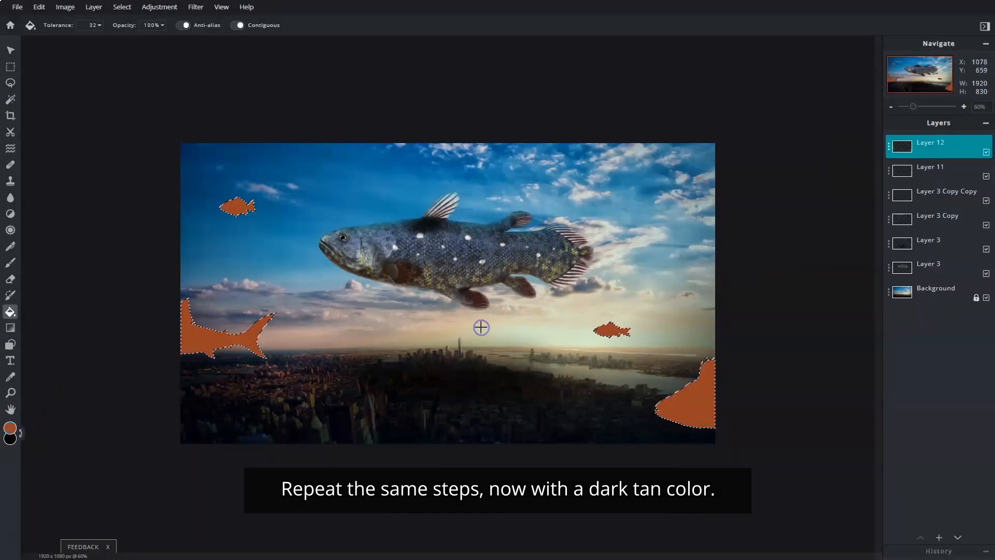
# - Set the tan fill layer to Overlay blend mode with transparency 80 and merge it down onto the fish layer
pyautogui.click(880, 151)
pyautogui.click(855, 184)
pyautogui.click(826, 221)
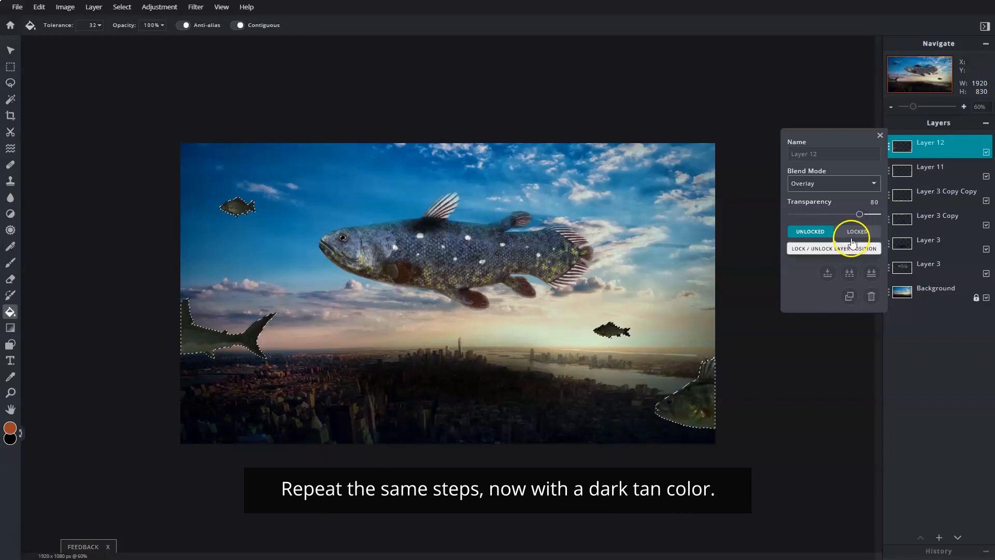
pyautogui.click(827, 272)
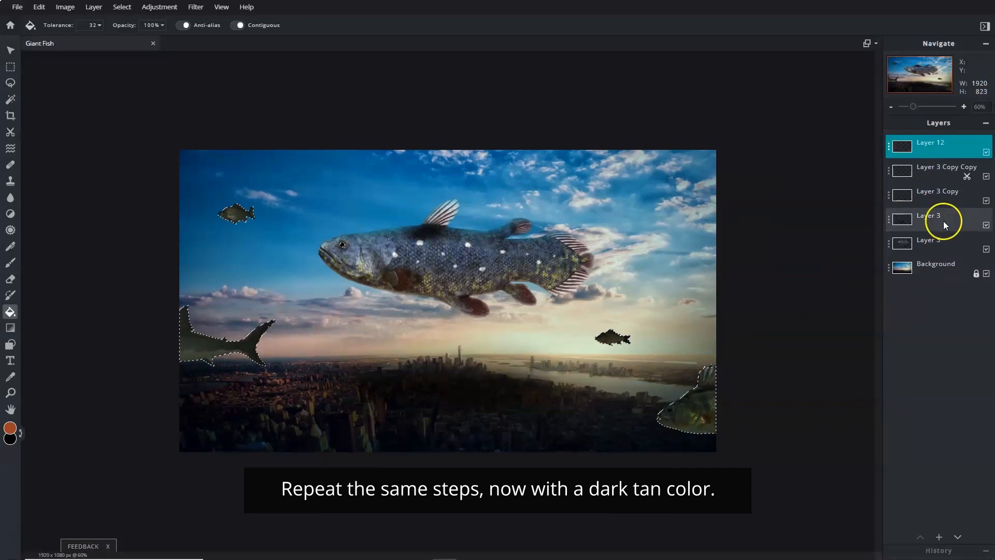
# - Add an empty layer above the fish layer and set the foreground colour to #0B0701
pyautogui.click(939, 537)
pyautogui.click(426, 304)
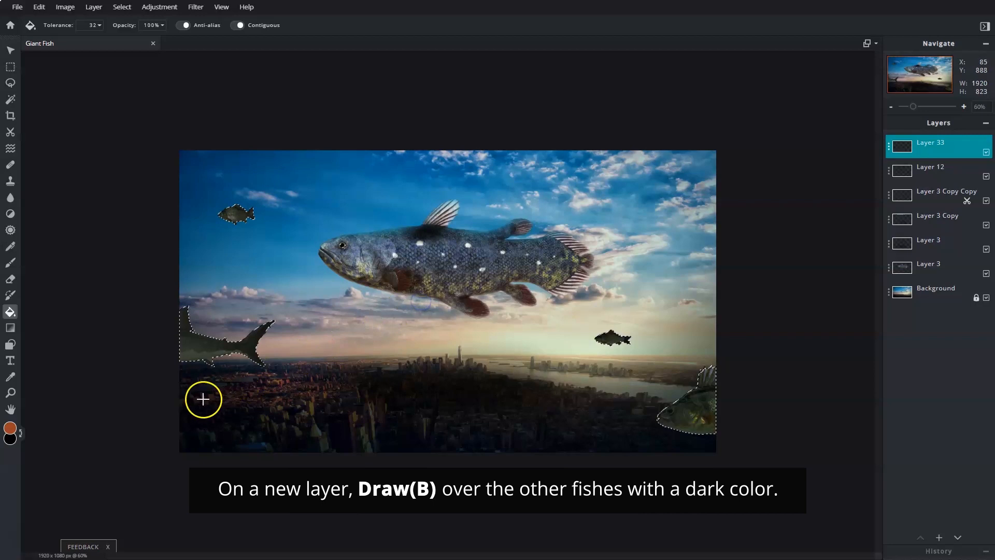
pyautogui.click(10, 428)
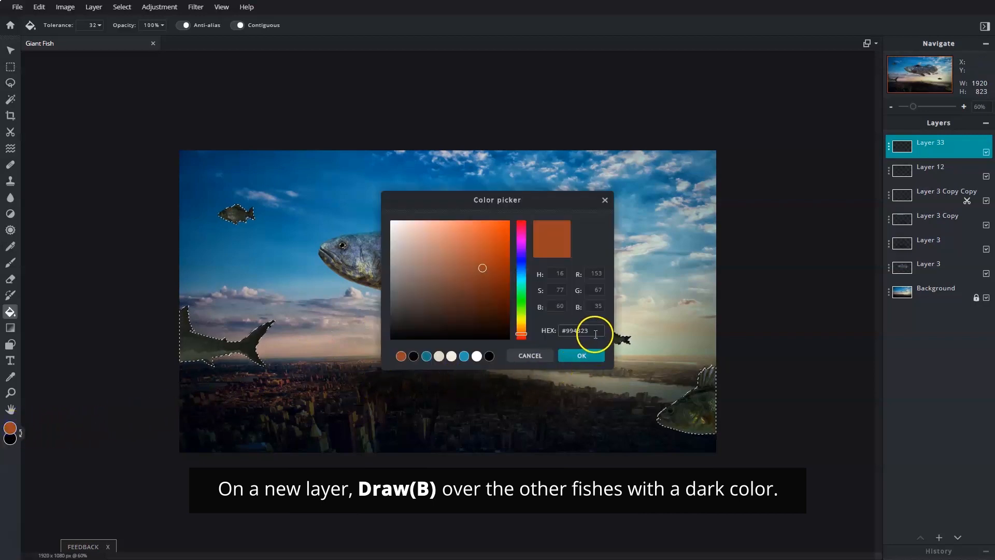
pyautogui.write('#0B0701')
pyautogui.click(584, 355)
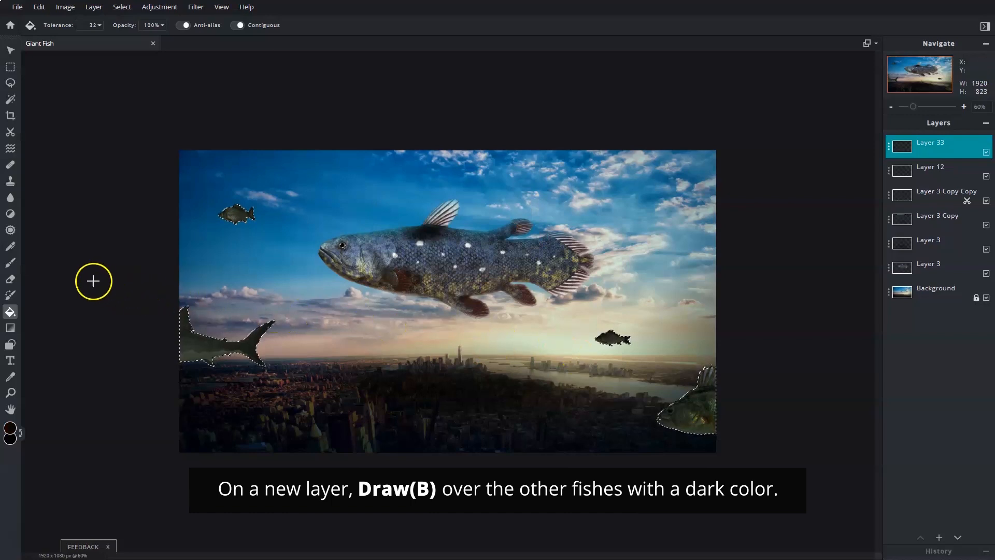
# - Paint dark shading over the selected smaller fish with a soft 100 px brush at 47% opacity
pyautogui.click(11, 263)
pyautogui.click(147, 26)
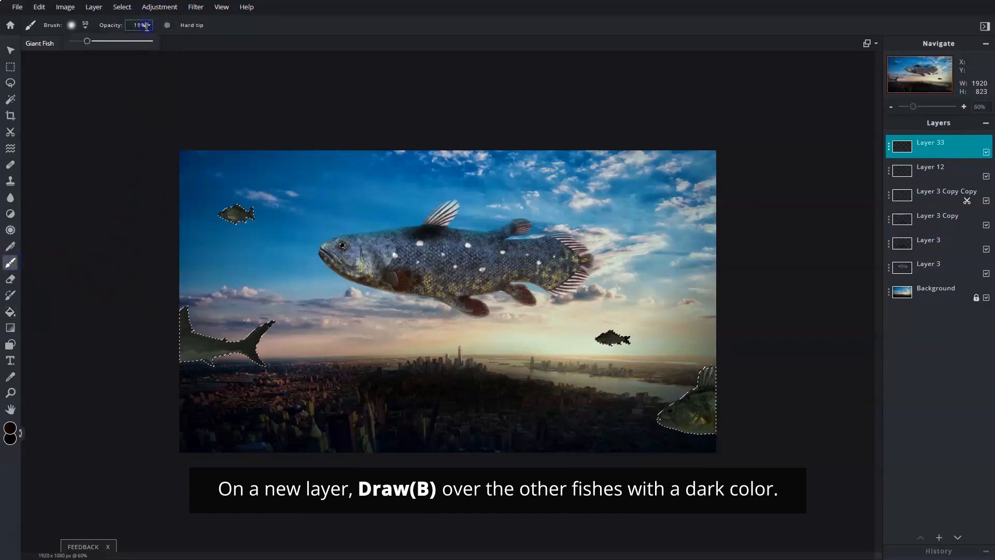
pyautogui.click(85, 31)
pyautogui.click(204, 206)
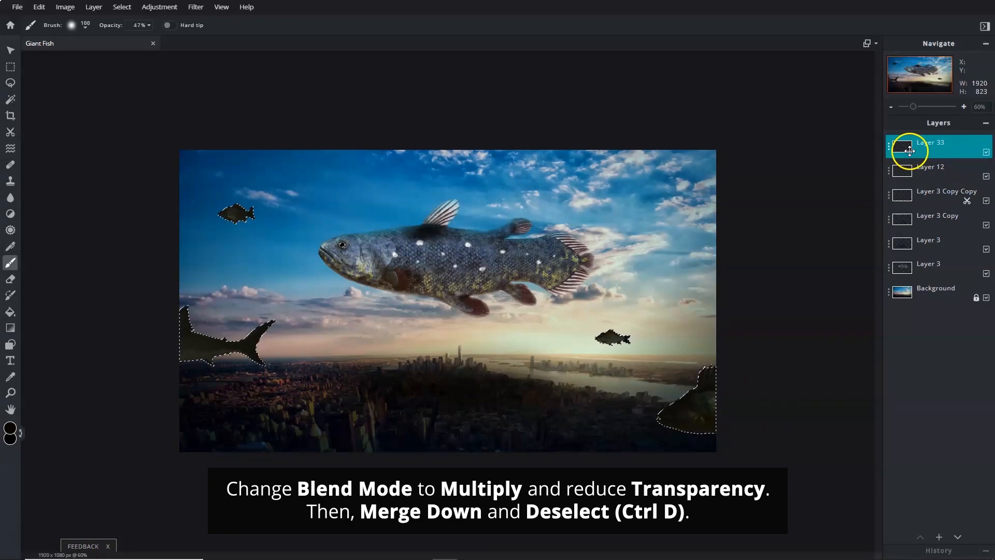
# - Merge the dark shading layer down in Multiply blend mode at transparency 56 and clear the selection
pyautogui.click(890, 150)
pyautogui.click(855, 184)
pyautogui.click(837, 202)
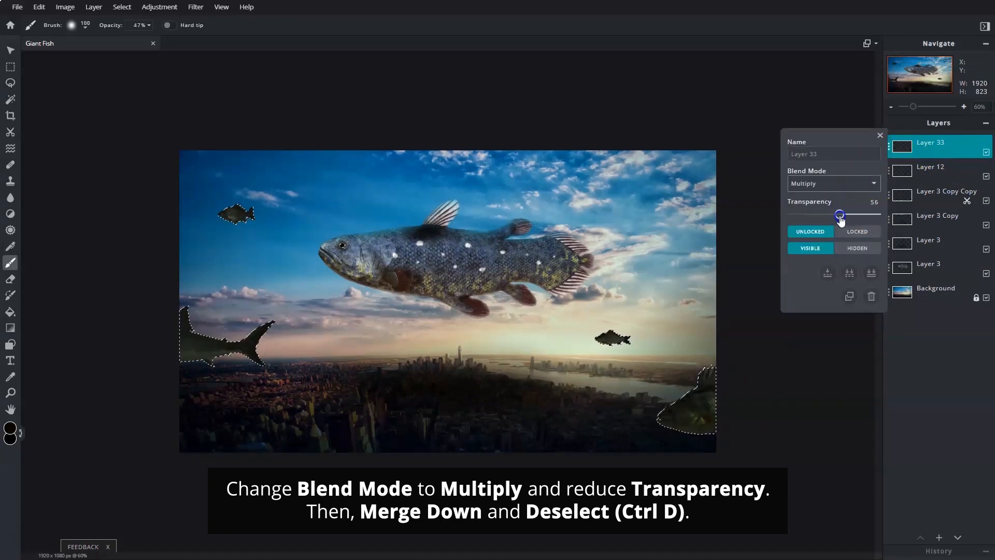
pyautogui.click(826, 273)
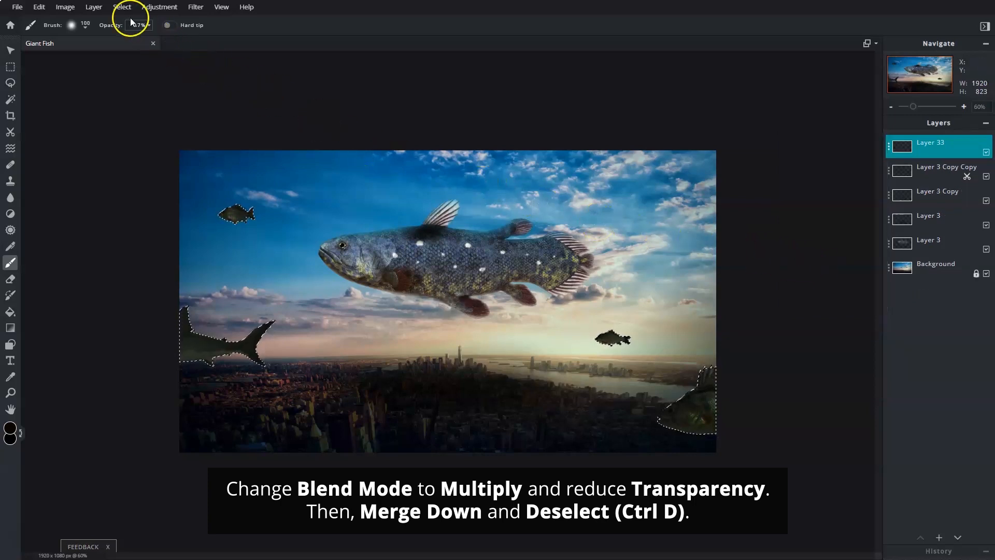
pyautogui.click(123, 7)
pyautogui.click(160, 52)
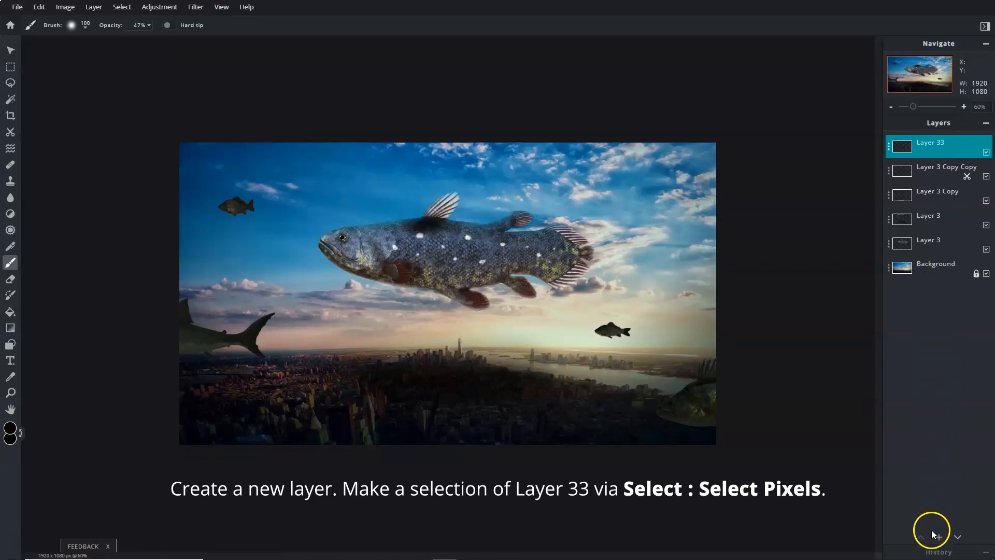
# - Add an empty layer above the smaller fish and select the pixels of Layer 33
pyautogui.click(933, 534)
pyautogui.click(439, 303)
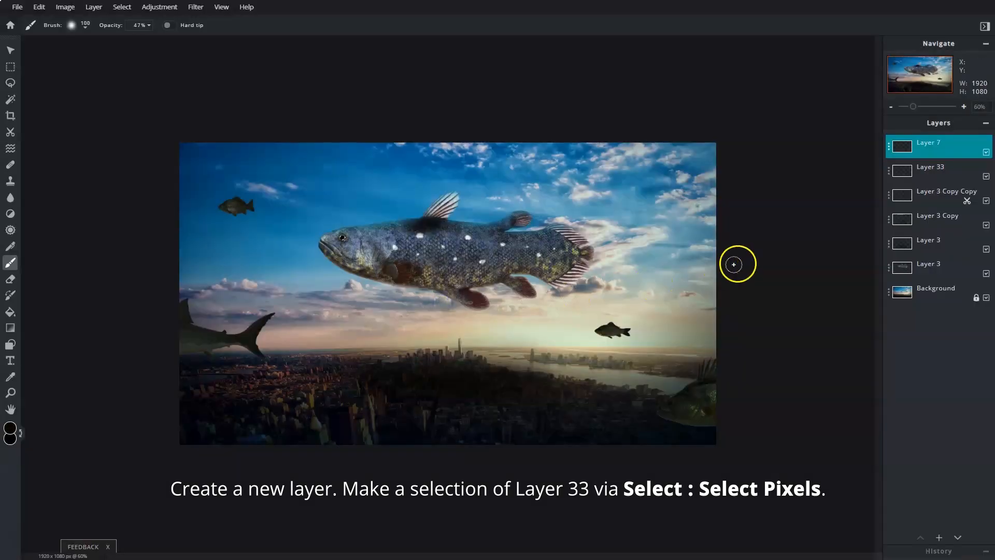
pyautogui.click(943, 177)
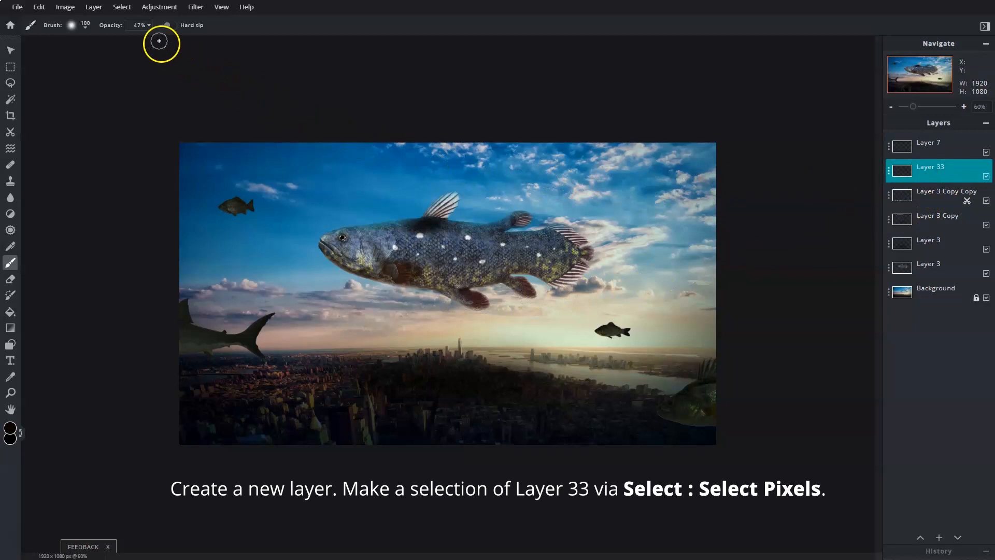
pyautogui.click(123, 7)
pyautogui.click(158, 34)
# - Set the foreground to the rust-orange swatch and the soft brush to 20% opacity and size 70
pyautogui.click(11, 427)
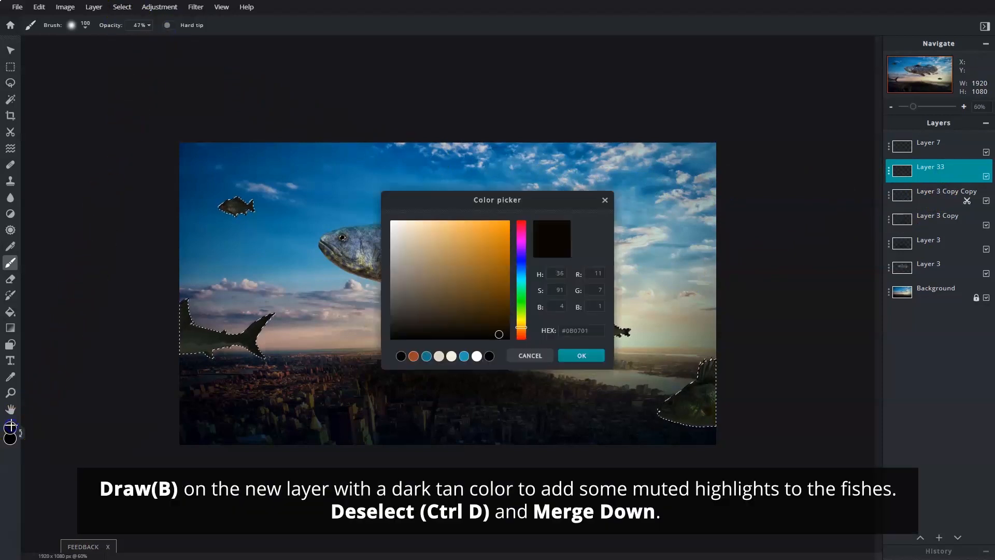
pyautogui.click(414, 356)
pyautogui.click(573, 356)
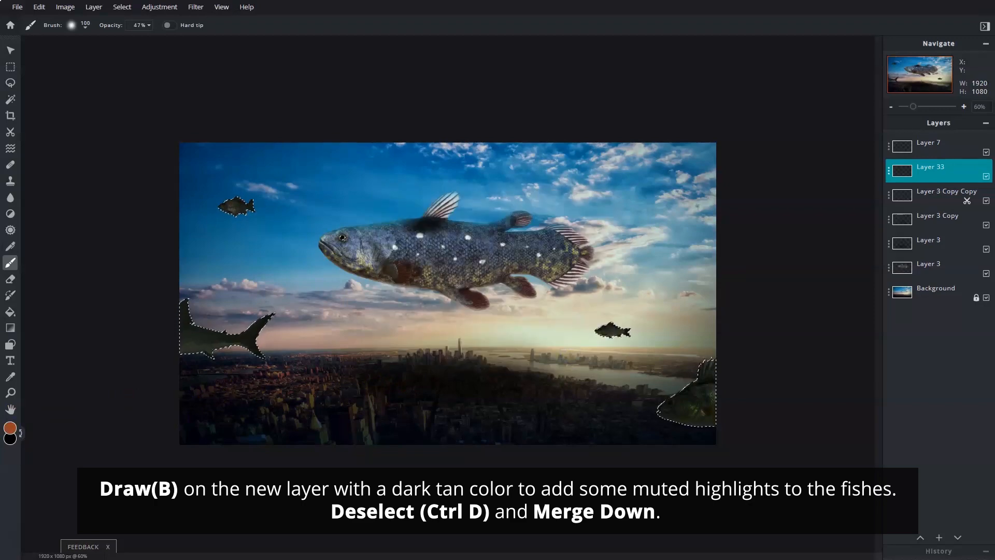
pyautogui.click(148, 25)
pyautogui.moveTo(110, 41); pyautogui.dragTo(88, 42)
pyautogui.click(85, 25)
pyautogui.click(186, 208)
pyautogui.click(461, 119)
# - Paint muted highlights over the selected smaller fish on the empty Layer 7
pyautogui.scroll(5, 717, 455)
pyautogui.moveTo(731, 458); pyautogui.dragTo(565, 368)
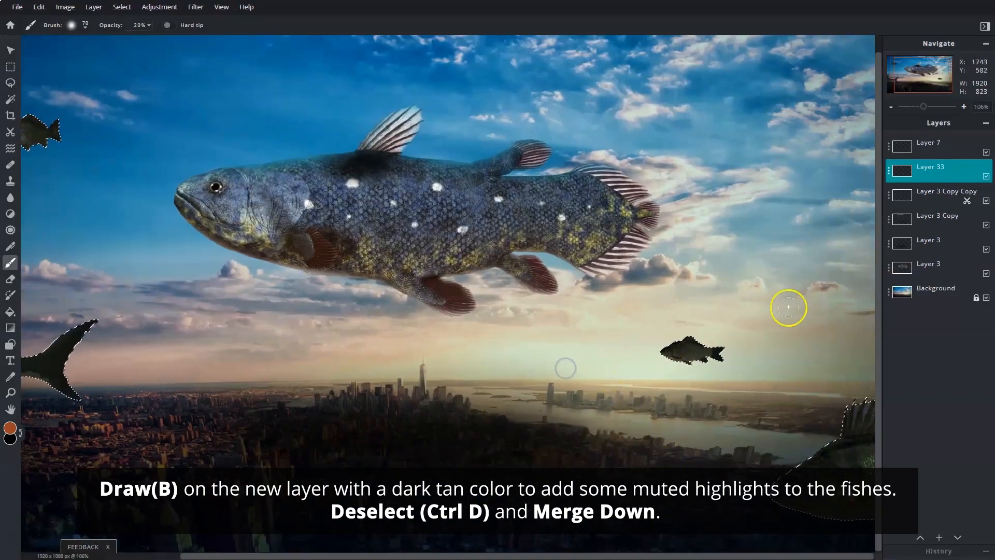
pyautogui.click(928, 147)
pyautogui.scroll(3, 786, 470)
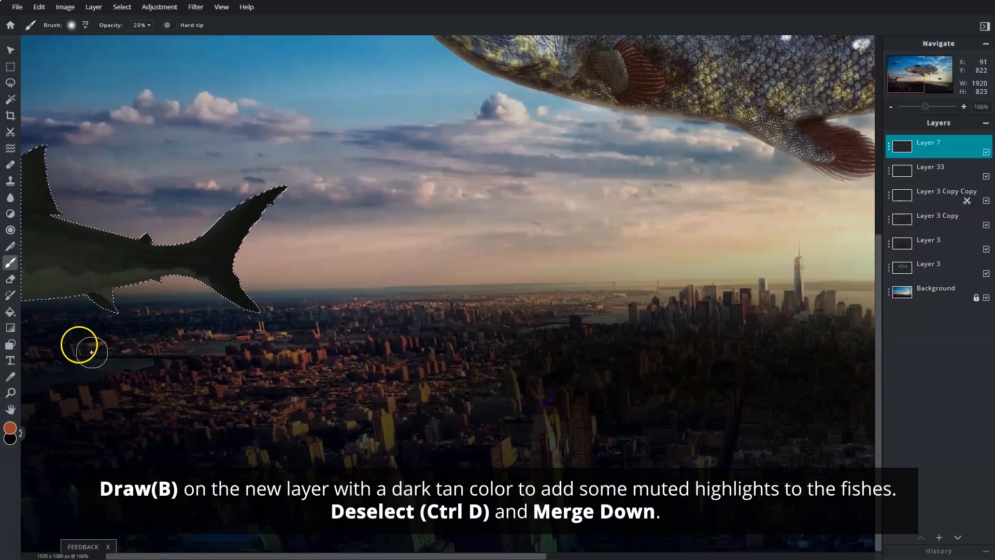
pyautogui.moveTo(126, 309)
pyautogui.mouseDown()
pyautogui.moveTo(216, 309)
pyautogui.moveTo(45, 310)
pyautogui.mouseUp()
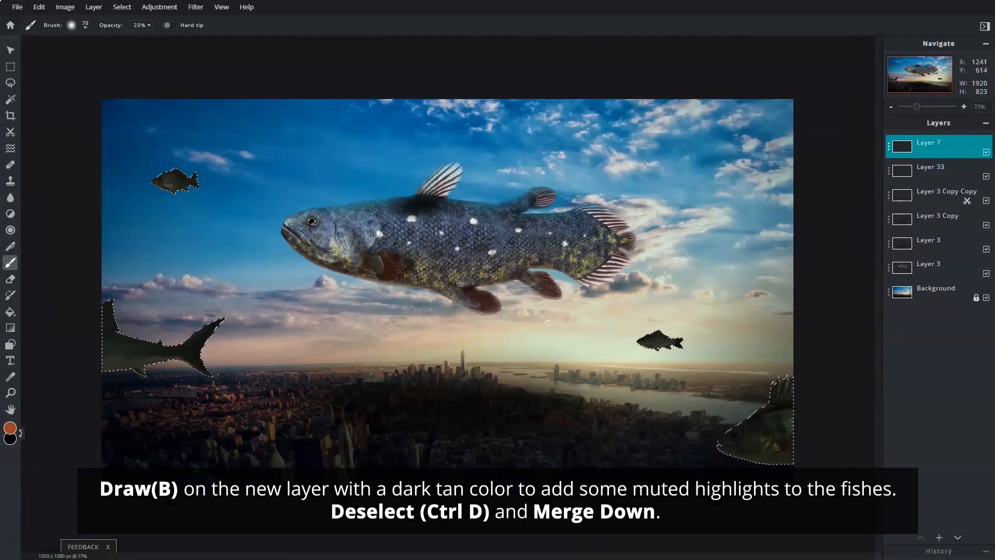
# - Clear the selection and merge the muted highlights layer down onto the smaller fish
pyautogui.click(127, 8)
pyautogui.click(134, 47)
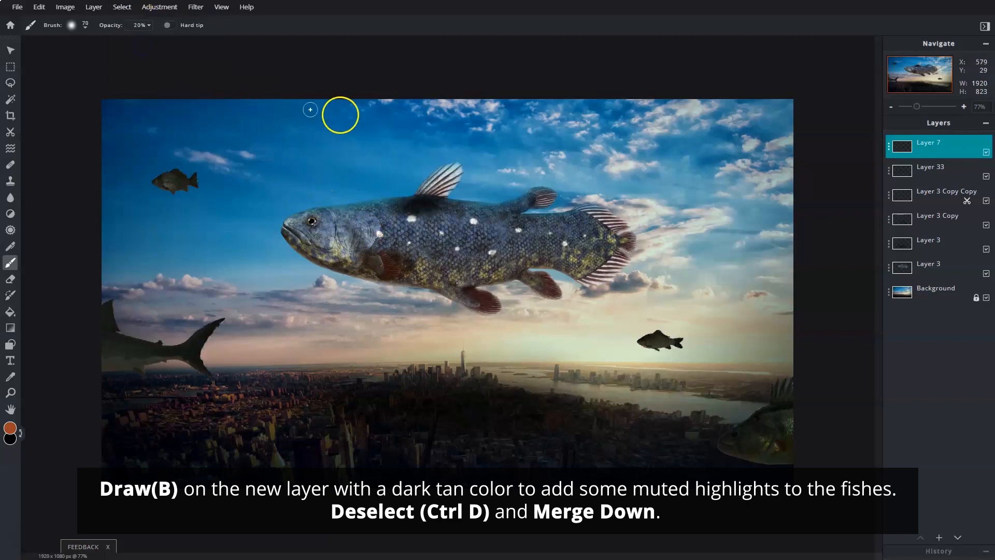
pyautogui.click(890, 148)
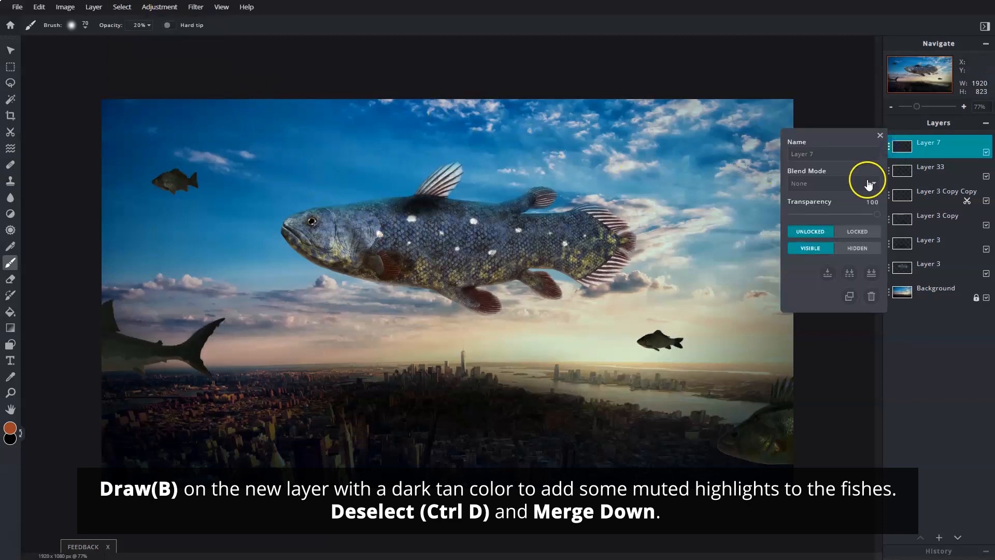
pyautogui.click(828, 274)
# - Adjust the smaller fish's color balance, setting midtones red to 14, slightly lowering midtones green and slightly raising shadows red
pyautogui.click(170, 13)
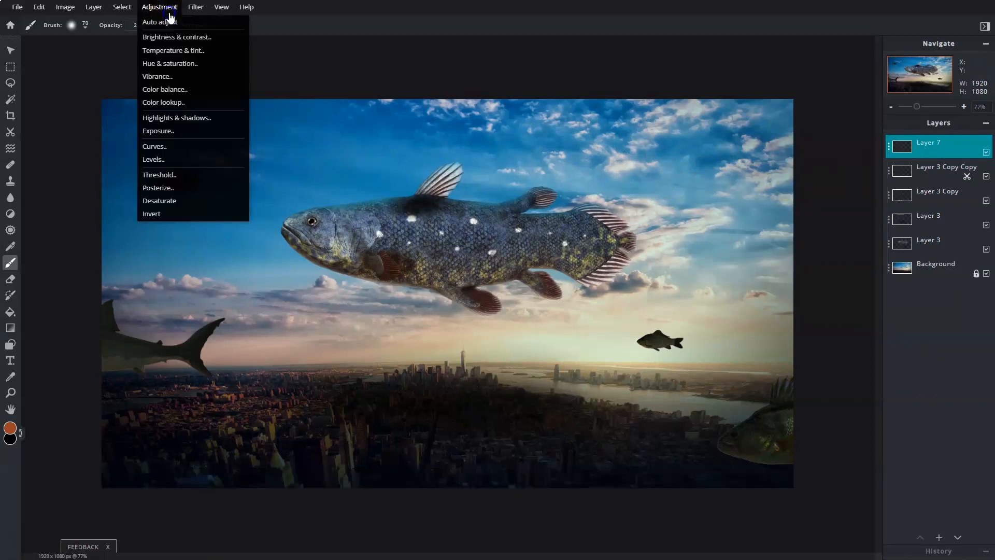
pyautogui.click(206, 90)
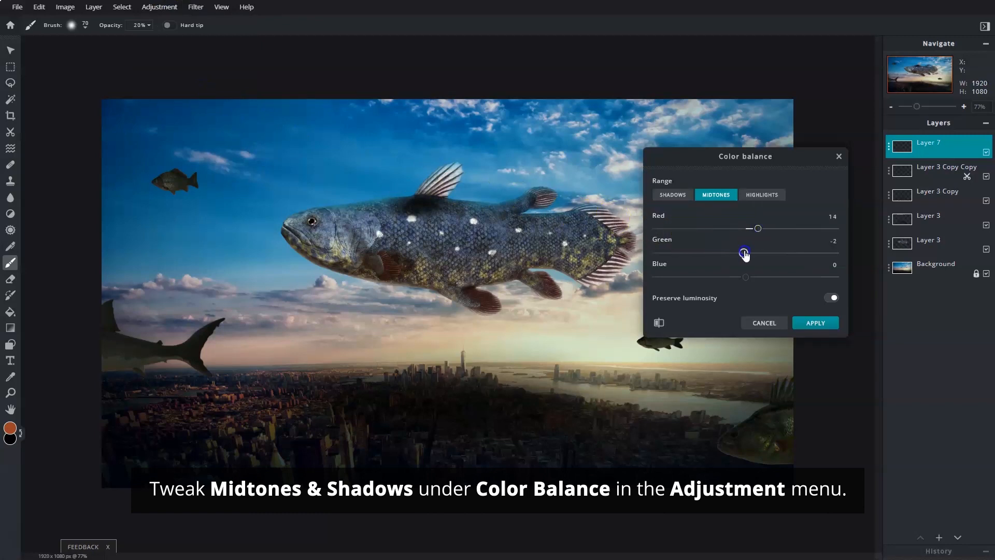
pyautogui.click(672, 195)
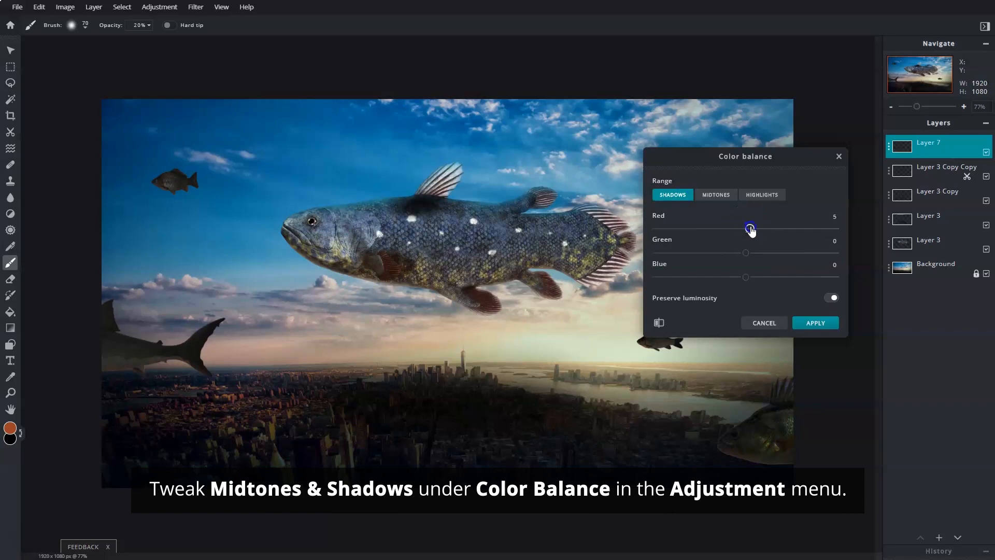
pyautogui.click(826, 326)
# - Select the pixels of the smaller fish layer and add an empty layer above it
pyautogui.click(122, 7)
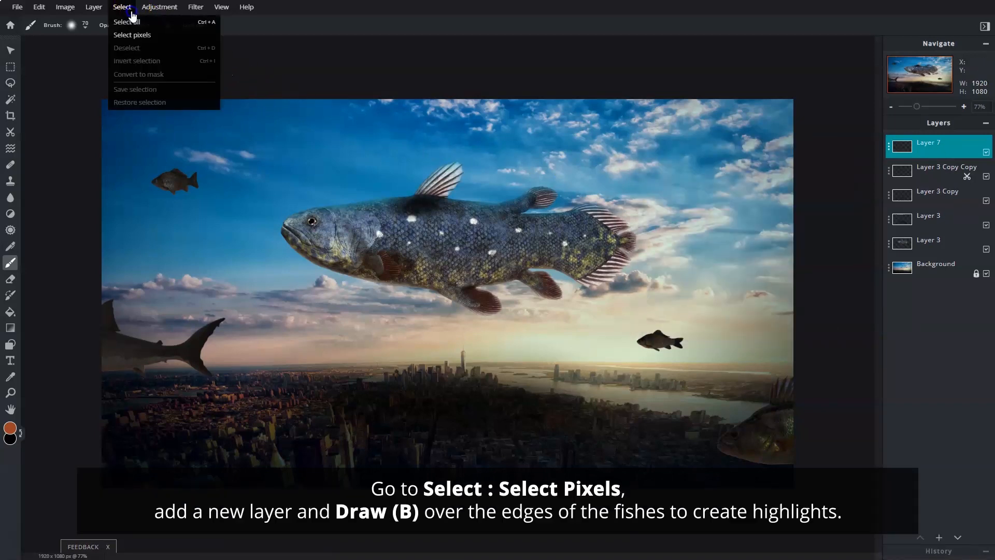
pyautogui.click(163, 39)
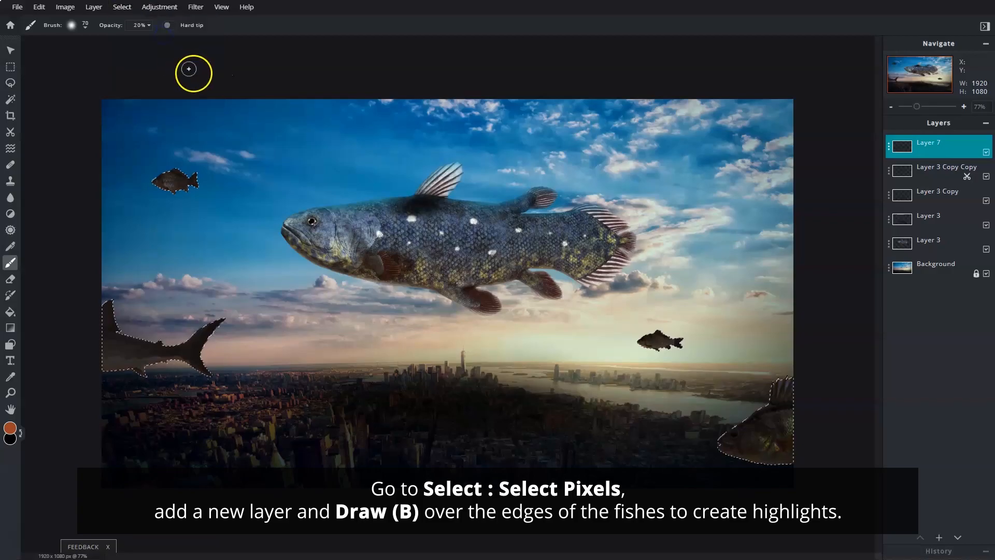
pyautogui.click(939, 538)
pyautogui.click(672, 205)
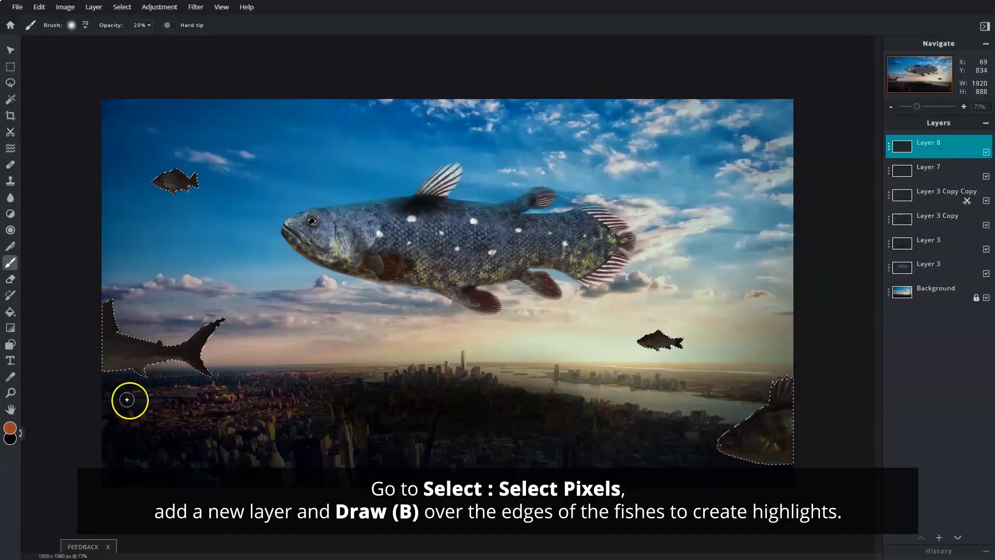
# - Set the foreground colour to pale cream #DCD7BF
pyautogui.click(10, 427)
pyautogui.moveTo(841, 257); pyautogui.dragTo(803, 266)
pyautogui.write('#DCD7BF')
pyautogui.click(839, 281)
# - Paint soft cream highlights along the edges of the selected smaller fish on the new layer and clear the selection
pyautogui.scroll(5, 838, 280)
pyautogui.moveTo(840, 497); pyautogui.dragTo(751, 399)
pyautogui.moveTo(813, 311); pyautogui.dragTo(708, 401)
pyautogui.moveTo(617, 182)
pyautogui.mouseDown()
pyautogui.moveTo(536, 233)
pyautogui.moveTo(511, 156)
pyautogui.moveTo(585, 170)
pyautogui.moveTo(528, 145)
pyautogui.mouseUp()
pyautogui.moveTo(316, 182)
pyautogui.mouseDown()
pyautogui.moveTo(284, 251)
pyautogui.moveTo(166, 303)
pyautogui.mouseUp()
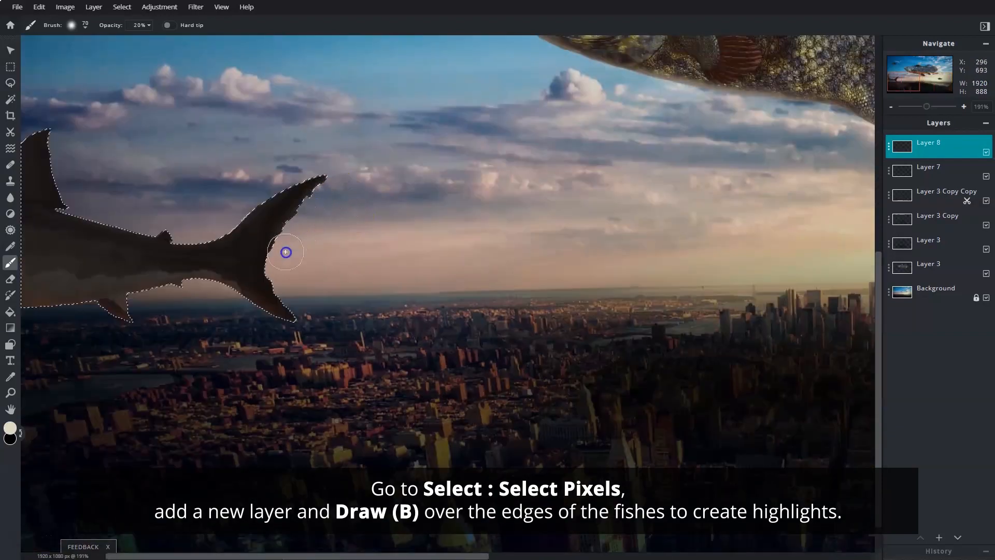
pyautogui.moveTo(283, 328); pyautogui.dragTo(220, 304)
pyautogui.moveTo(90, 322); pyautogui.dragTo(34, 325)
pyautogui.moveTo(61, 143)
pyautogui.mouseDown()
pyautogui.moveTo(81, 202)
pyautogui.moveTo(314, 167)
pyautogui.mouseUp()
pyautogui.moveTo(62, 139); pyautogui.dragTo(71, 169)
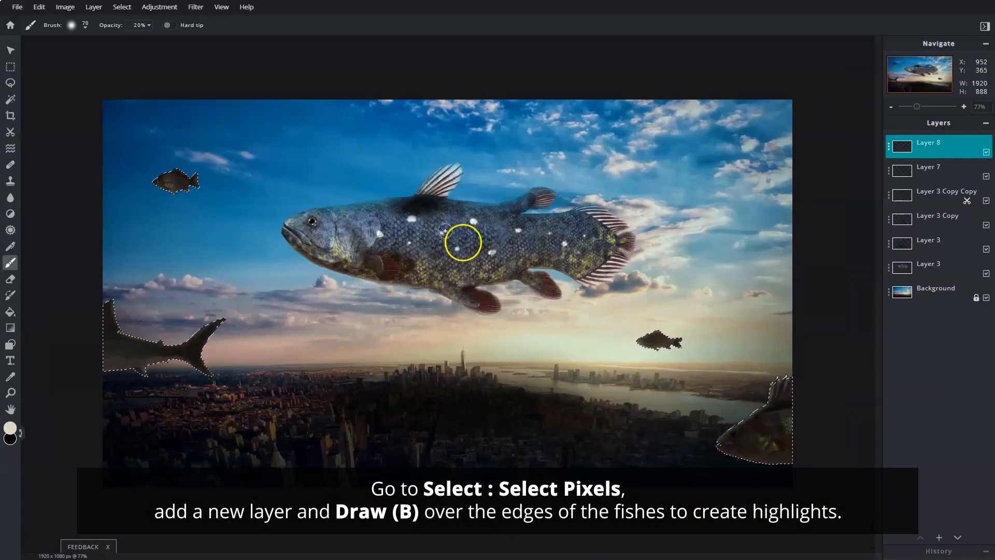
pyautogui.click(125, 7)
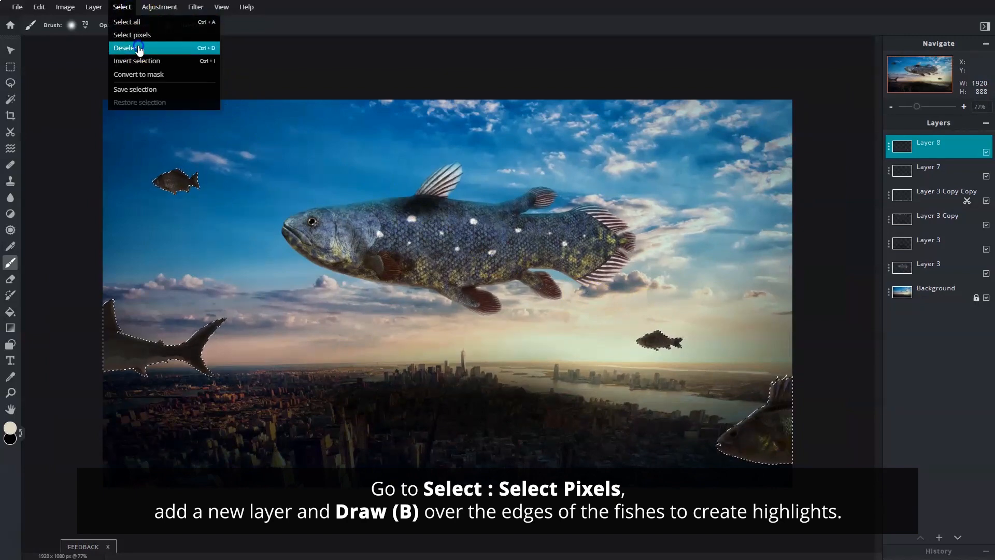
pyautogui.click(138, 48)
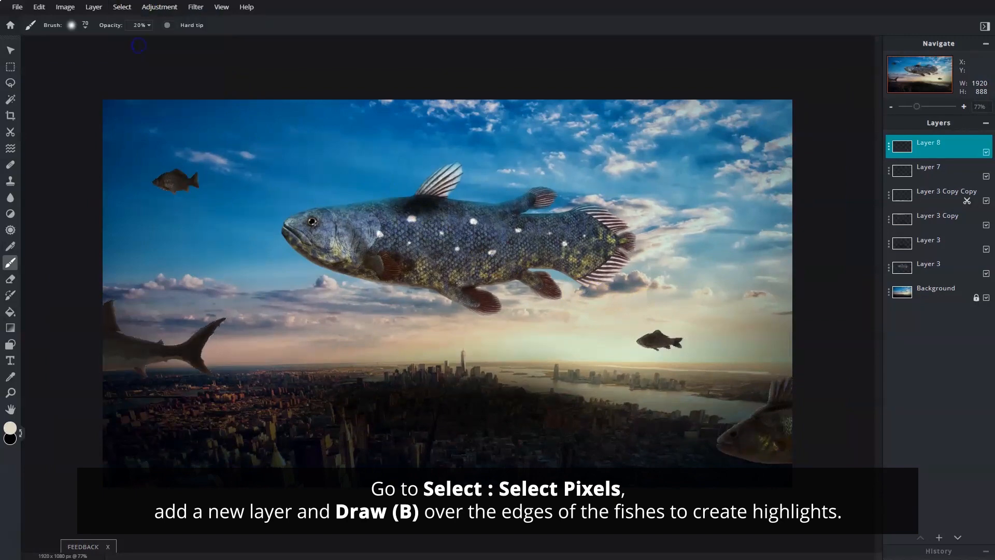
pyautogui.click(889, 151)
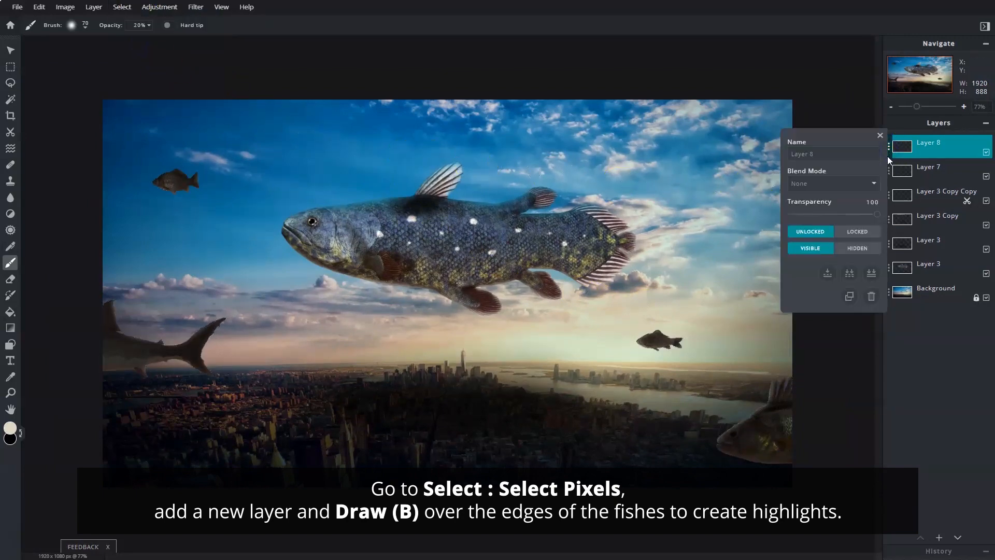
pyautogui.click(830, 273)
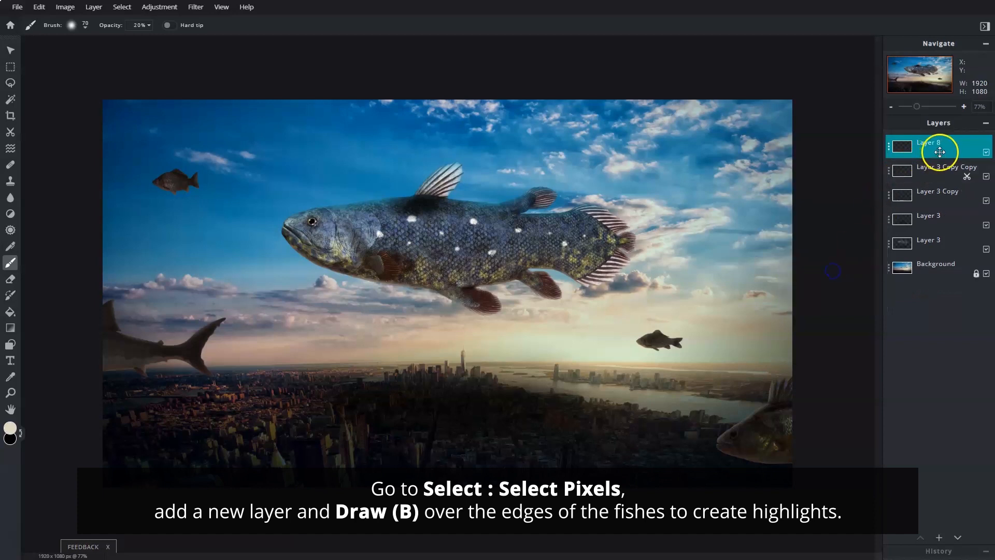
pyautogui.hotkey('ctrl', 'z')
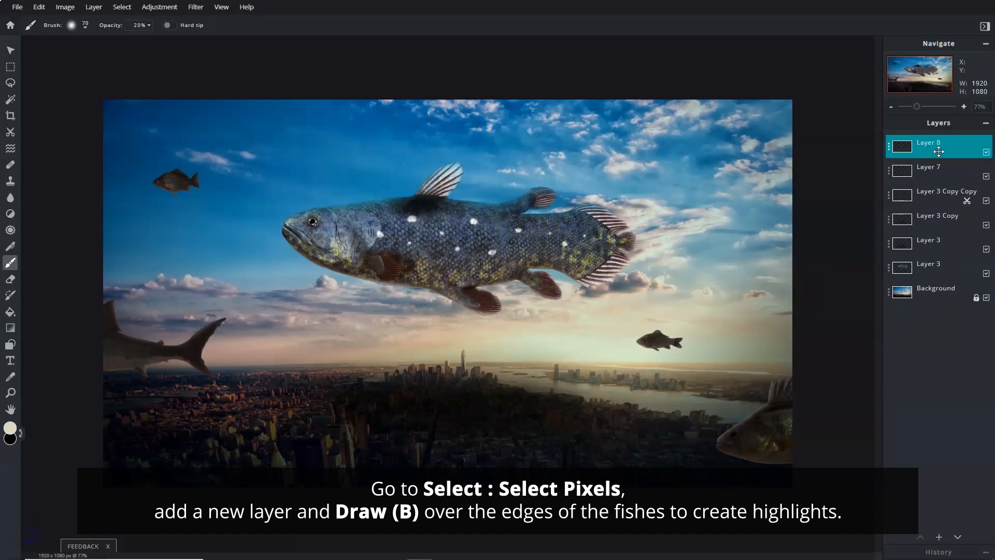
# - Add an empty layer on top and set up a radial Gradient with the black-to-transparent preset
pyautogui.click(939, 537)
pyautogui.click(451, 295)
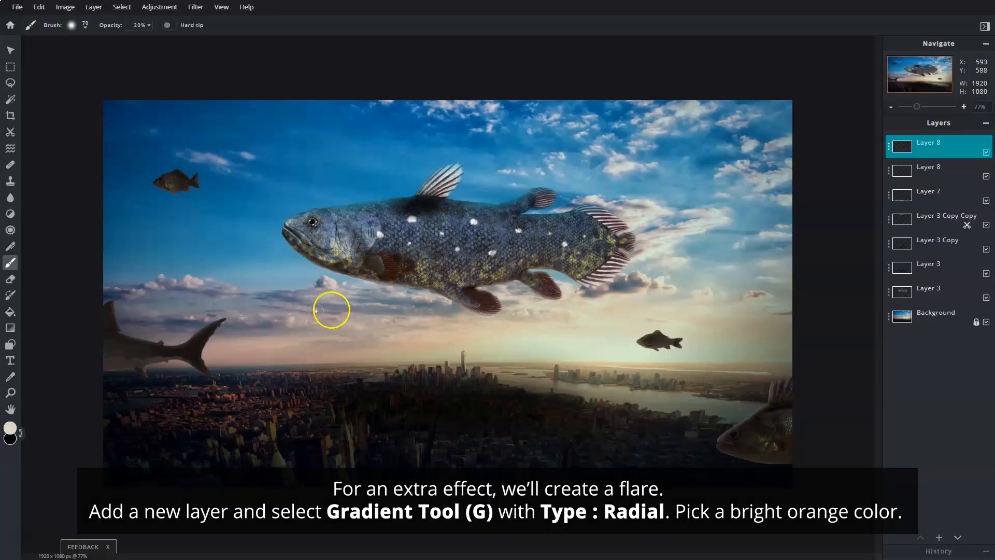
pyautogui.click(11, 328)
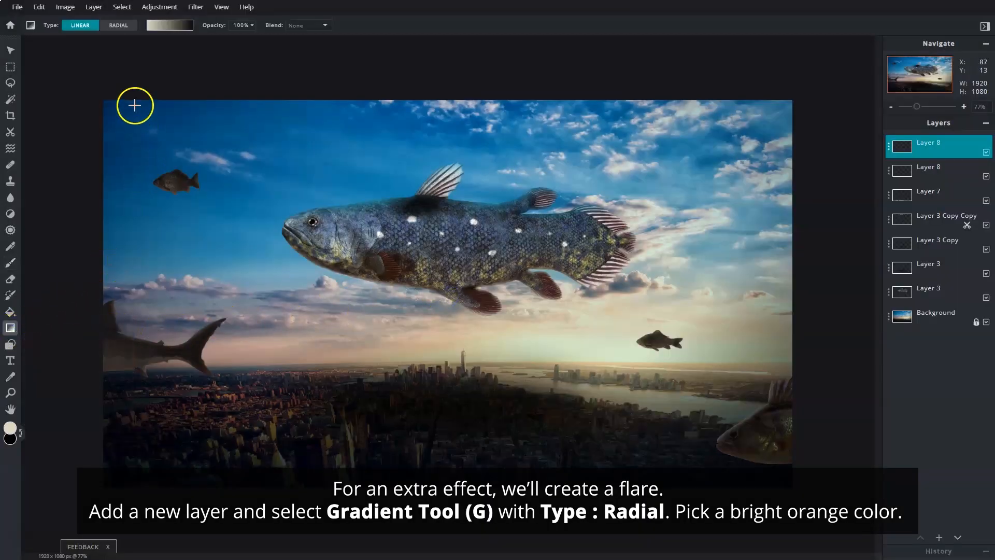
pyautogui.click(119, 25)
pyautogui.click(155, 27)
pyautogui.click(239, 117)
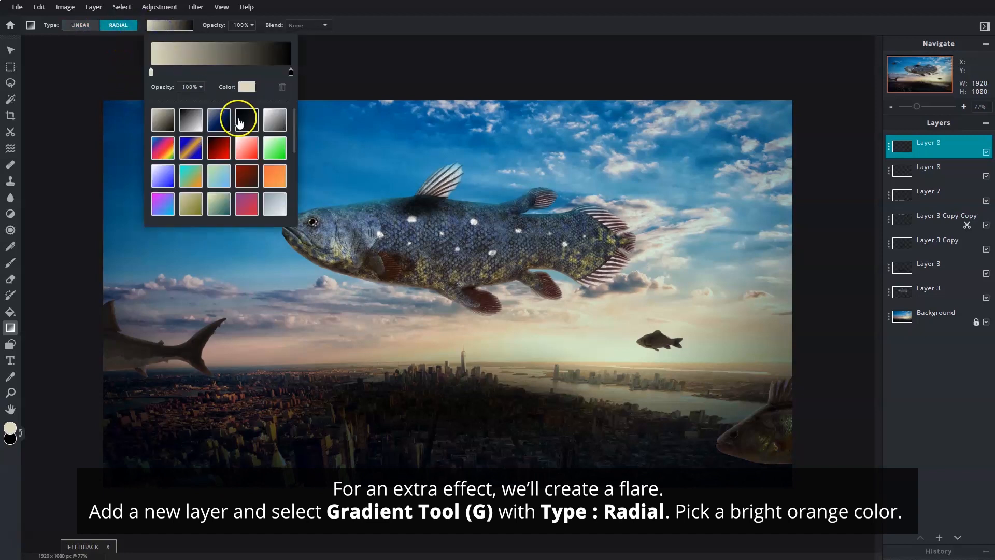
# - Change the gradient's start colour to bright orange using the copied hex colour
pyautogui.click(246, 88)
pyautogui.click(591, 331)
pyautogui.hotkey('ctrl', 'v')
pyautogui.click(589, 357)
pyautogui.click(422, 71)
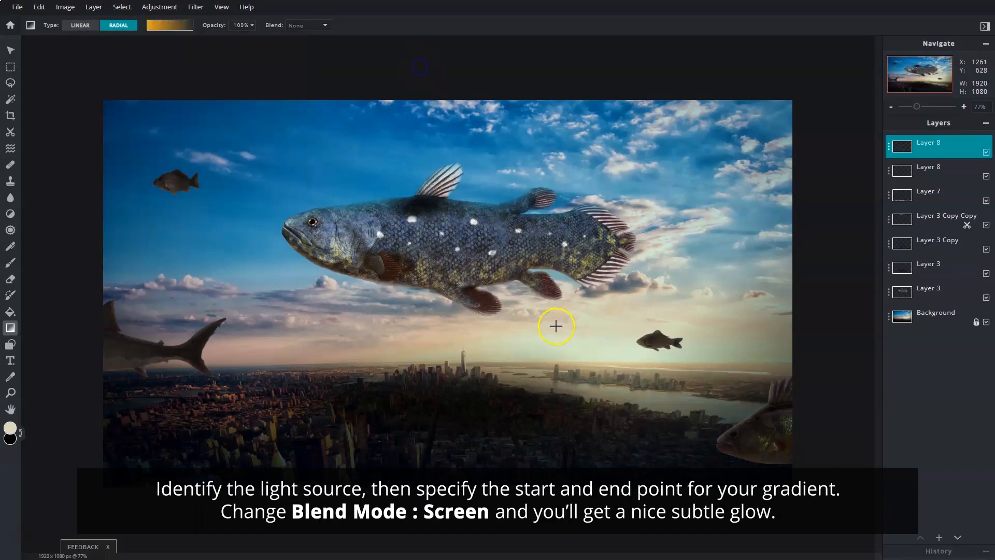
# - Draw a radial orange flare from the light source on the horizon and set its layer to Screen blend mode
pyautogui.moveTo(544, 342); pyautogui.dragTo(539, 544)
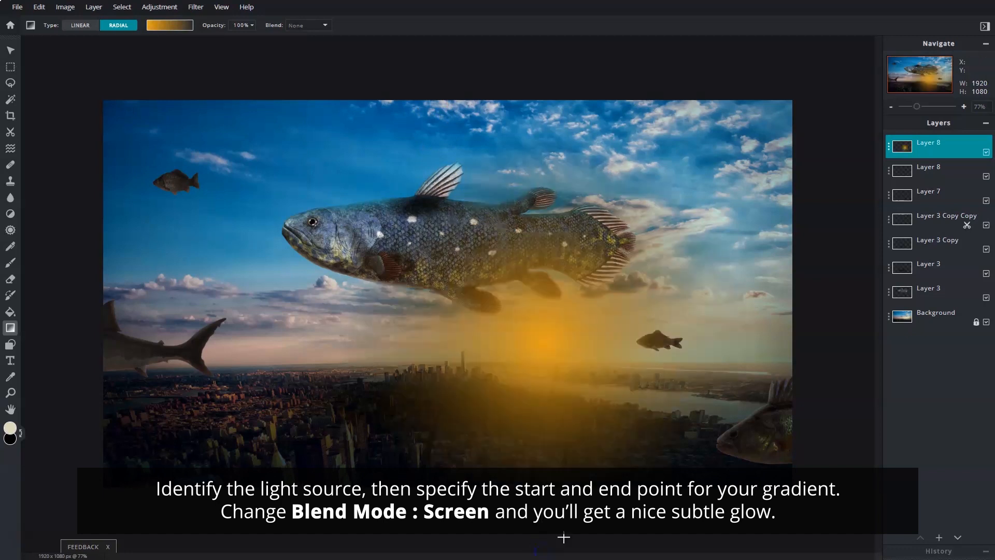
pyautogui.click(888, 147)
pyautogui.click(860, 184)
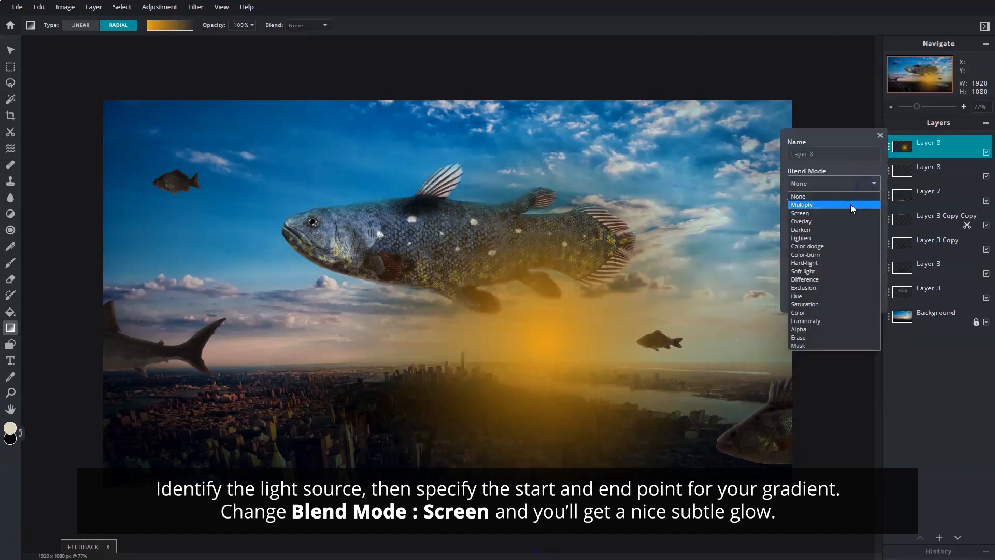
pyautogui.click(850, 214)
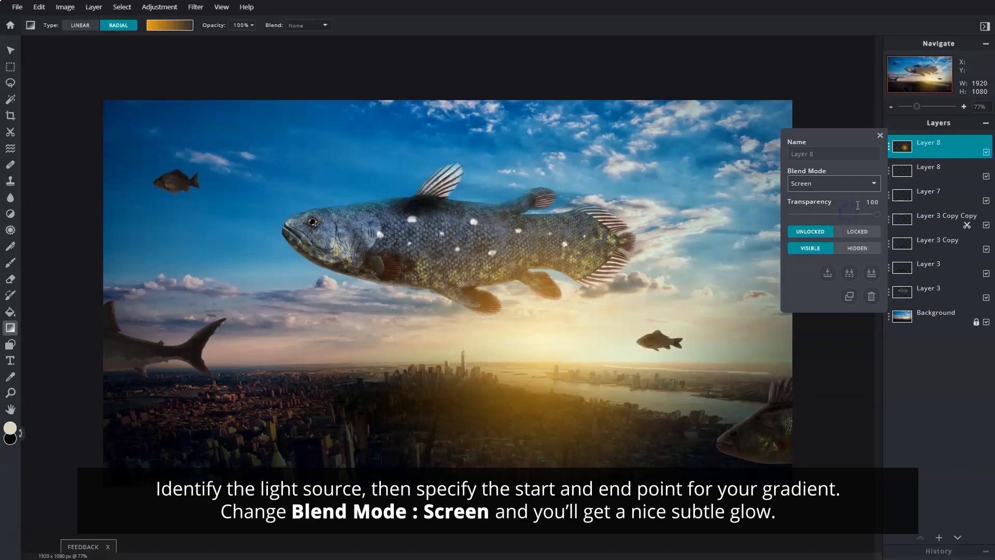
pyautogui.click(880, 136)
# - Add an empty layer above the flare and change the gradient's start colour to a brighter orange
pyautogui.click(939, 537)
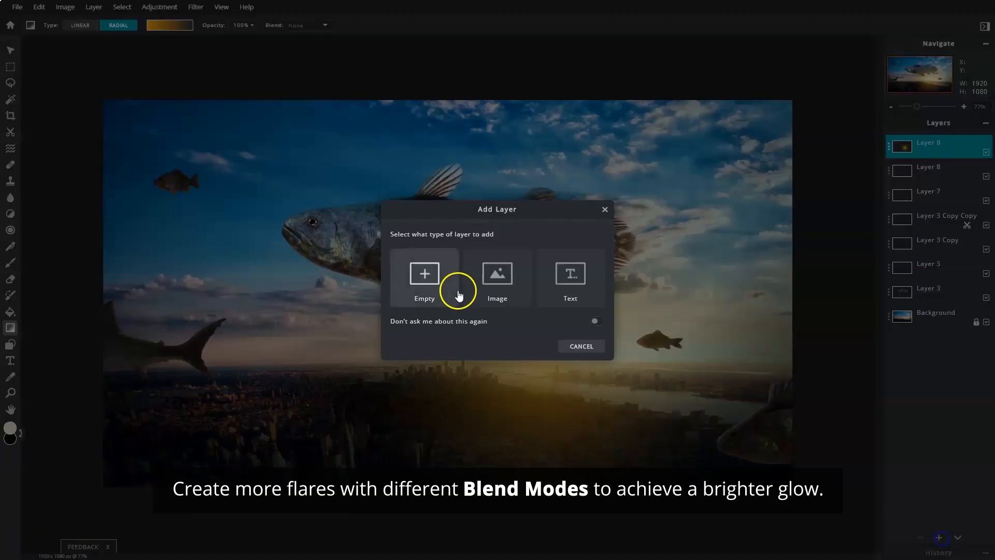
pyautogui.click(458, 294)
pyautogui.click(171, 26)
pyautogui.click(254, 87)
pyautogui.click(591, 329)
pyautogui.click(582, 355)
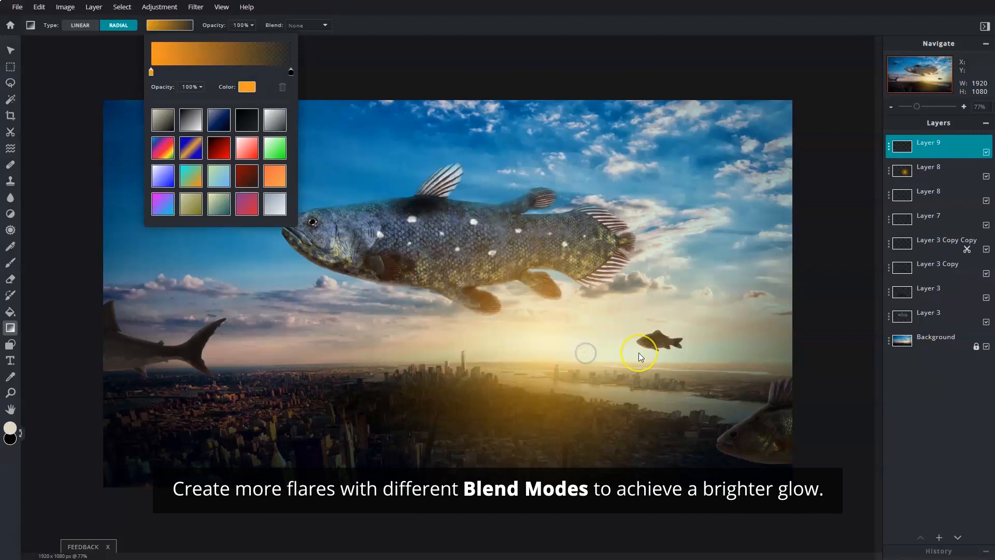
# - Draw a second radial flare over the horizon glow and set its layer to Soft-light with transparency about 60
pyautogui.scroll(-2, 638, 348)
pyautogui.moveTo(523, 435); pyautogui.dragTo(523, 439)
pyautogui.doubleClick(886, 156)
pyautogui.click(821, 185)
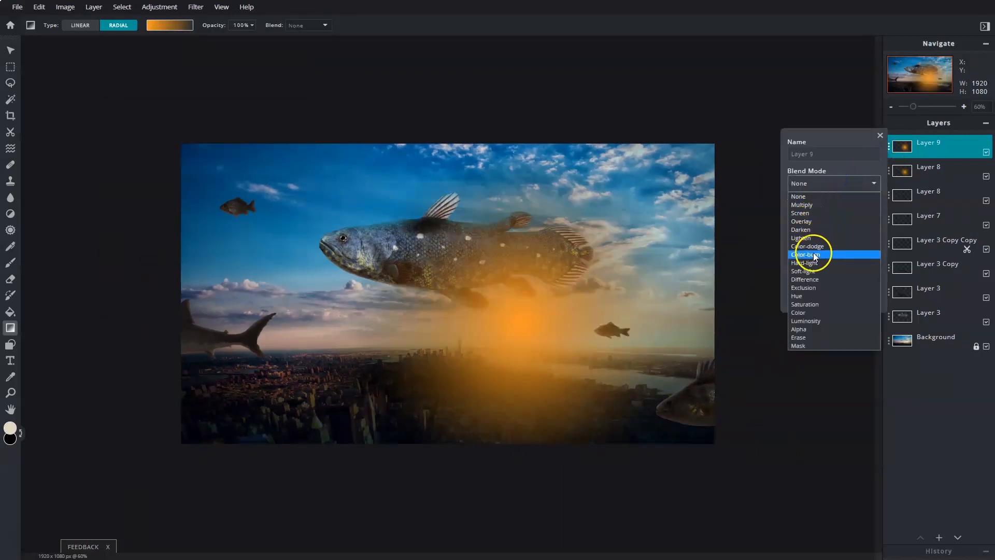
pyautogui.click(806, 271)
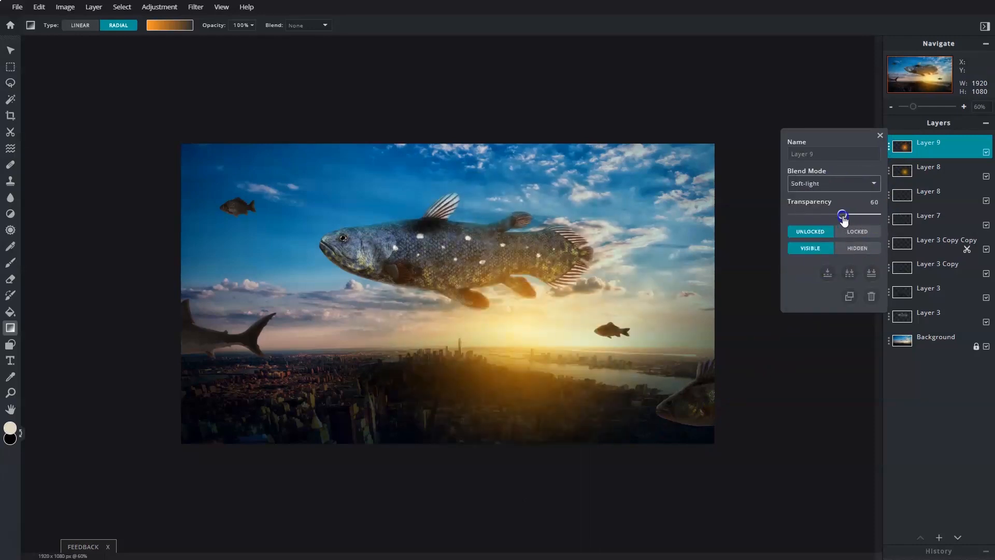
pyautogui.click(879, 136)
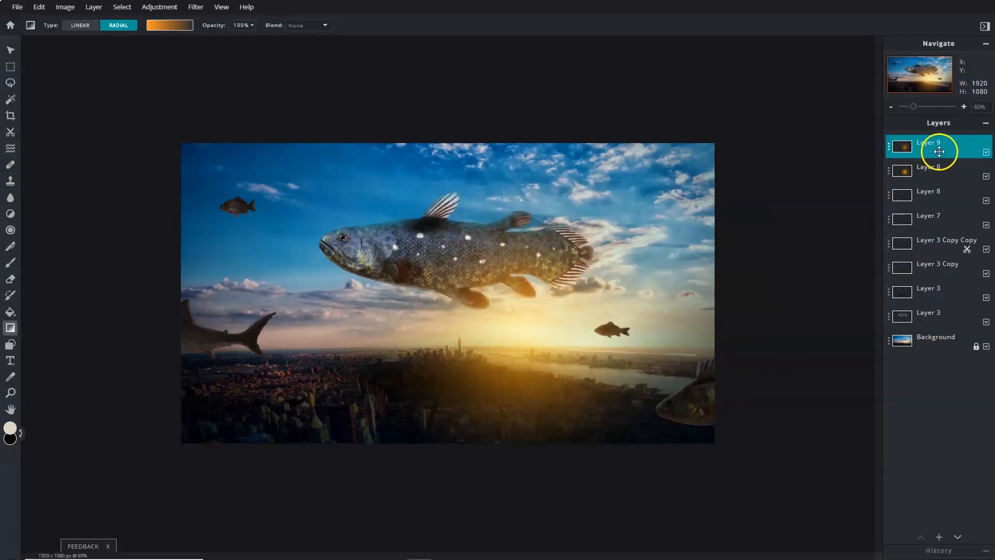
# - Add an empty layer at the top of the stack and change the gradient's start colour to #F0CB92
pyautogui.click(938, 536)
pyautogui.click(422, 272)
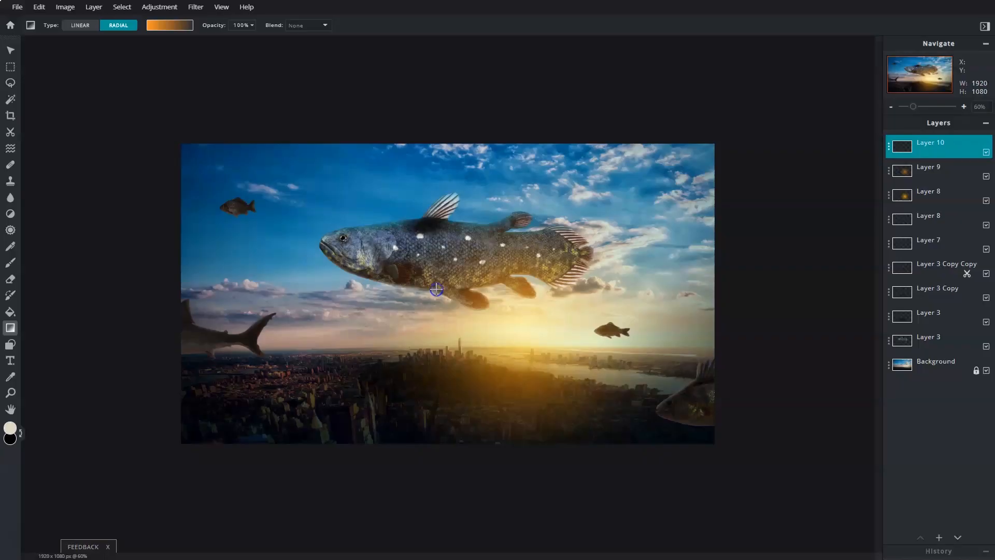
pyautogui.click(171, 26)
pyautogui.click(246, 87)
pyautogui.doubleClick(591, 330)
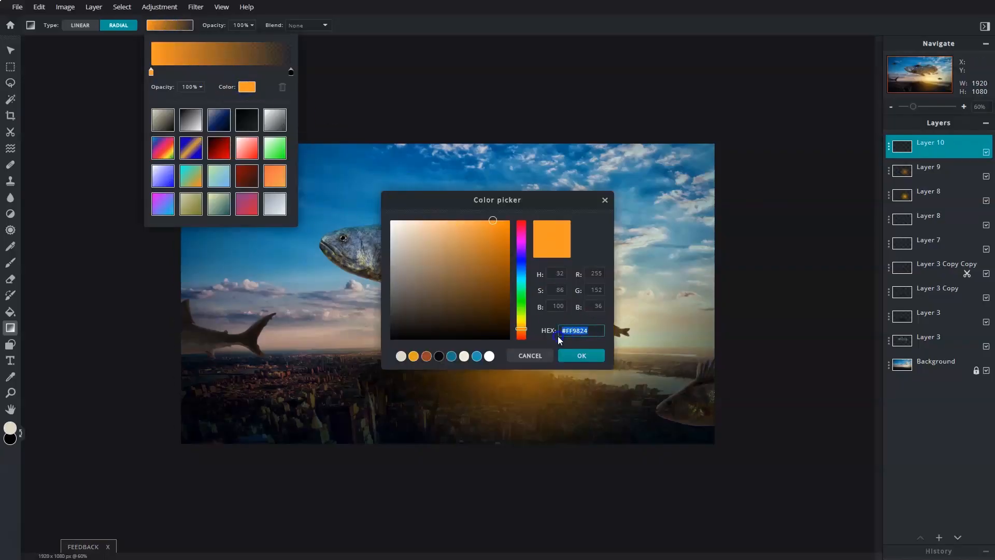
pyautogui.write('#F0CB92')
pyautogui.click(582, 356)
# - Draw a small radial flare over the bright glow below the big fish and set its layer to Screen blend mode
pyautogui.click(516, 317)
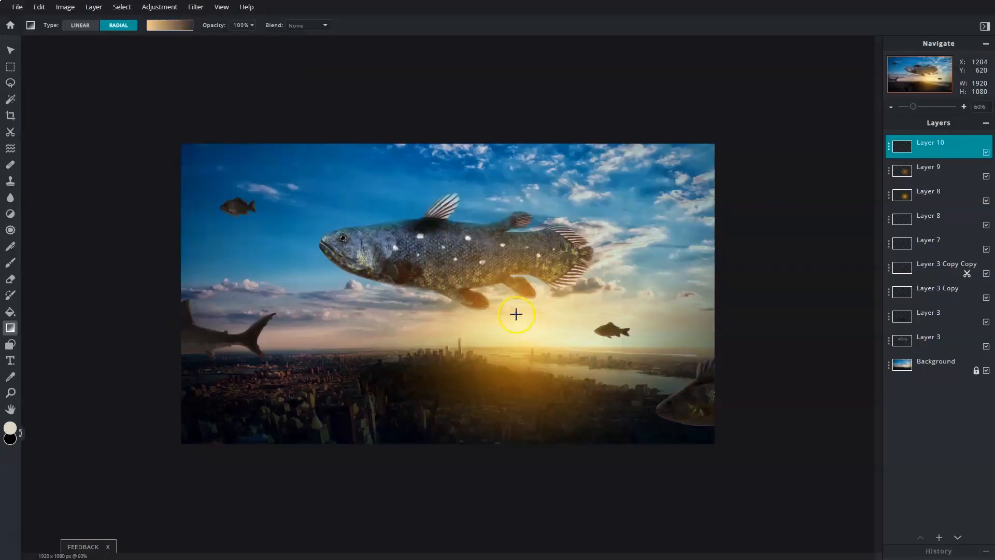
pyautogui.moveTo(515, 411); pyautogui.dragTo(515, 411)
pyautogui.click(888, 147)
pyautogui.click(855, 183)
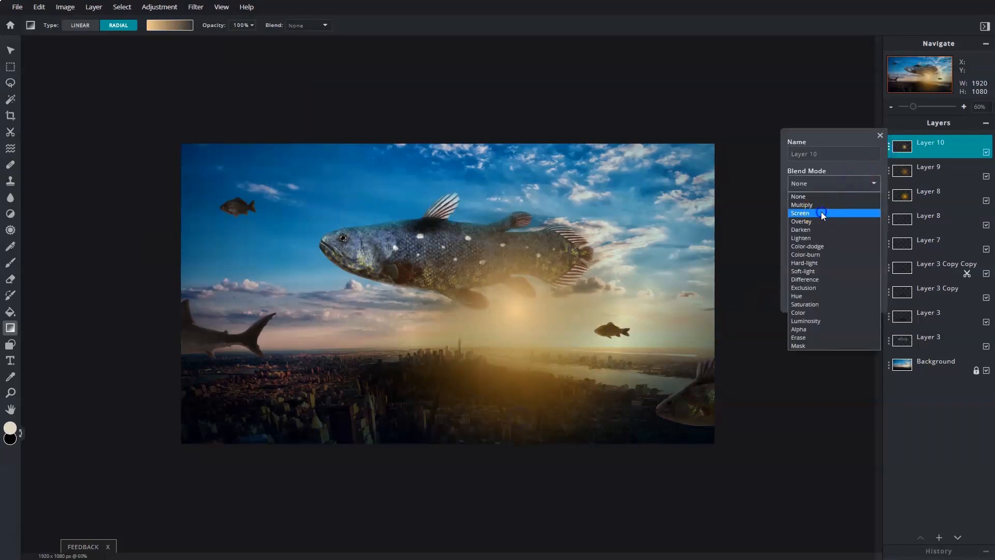
pyautogui.click(820, 211)
pyautogui.click(879, 136)
# - Duplicate the big fish's Layer 3 above the background and set the copy to Multiply with transparency 50
pyautogui.scroll(2, 791, 213)
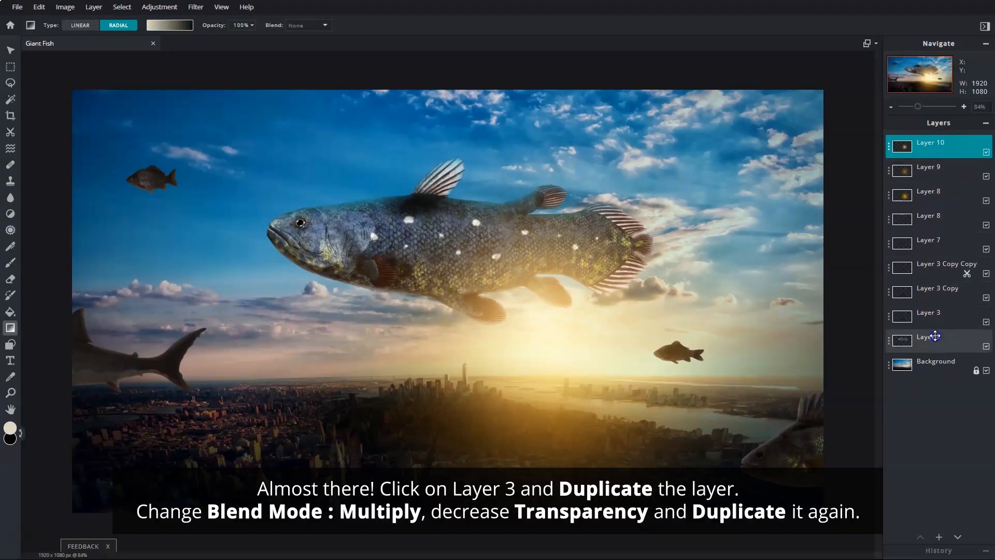
pyautogui.click(928, 337)
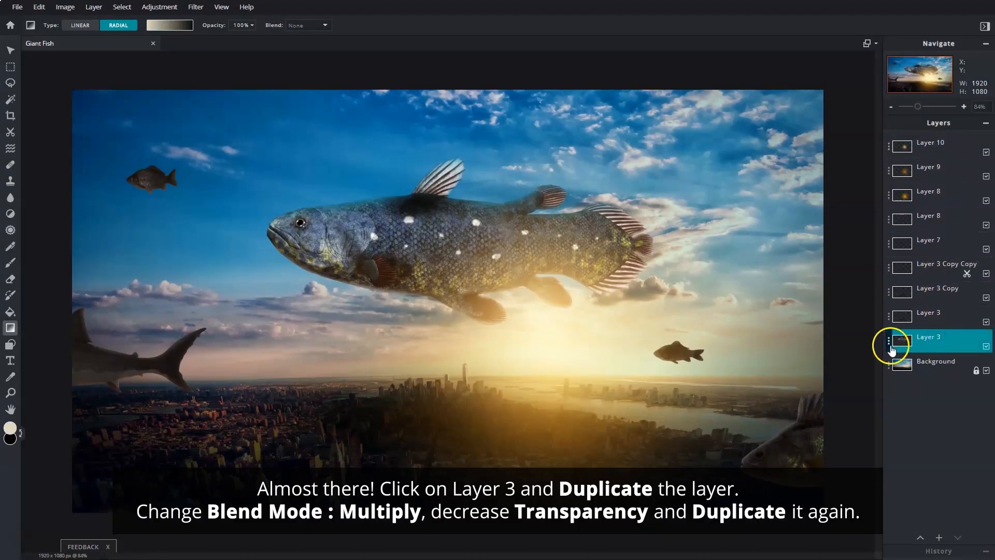
pyautogui.click(888, 340)
pyautogui.click(850, 490)
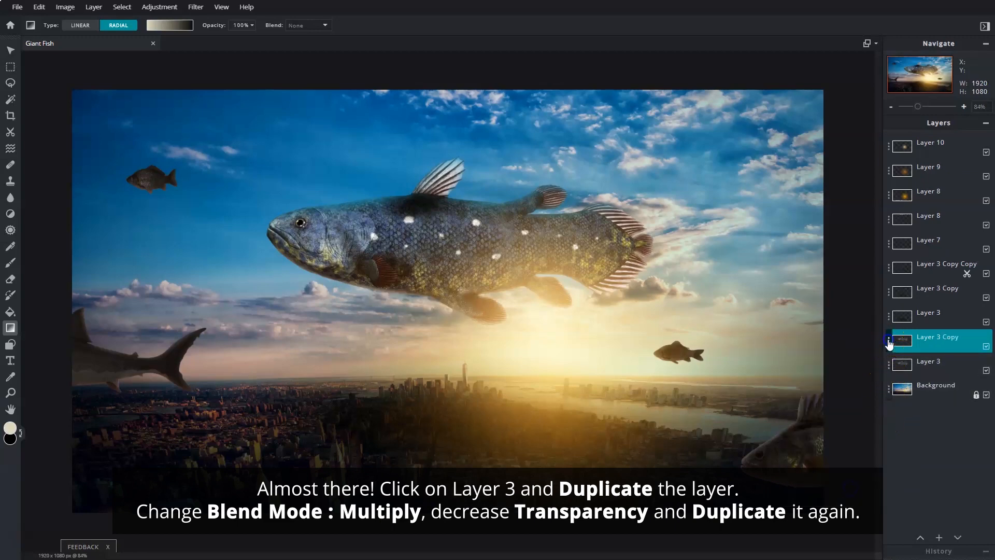
pyautogui.click(888, 340)
pyautogui.click(871, 378)
pyautogui.click(848, 400)
pyautogui.moveTo(877, 409); pyautogui.dragTo(838, 412)
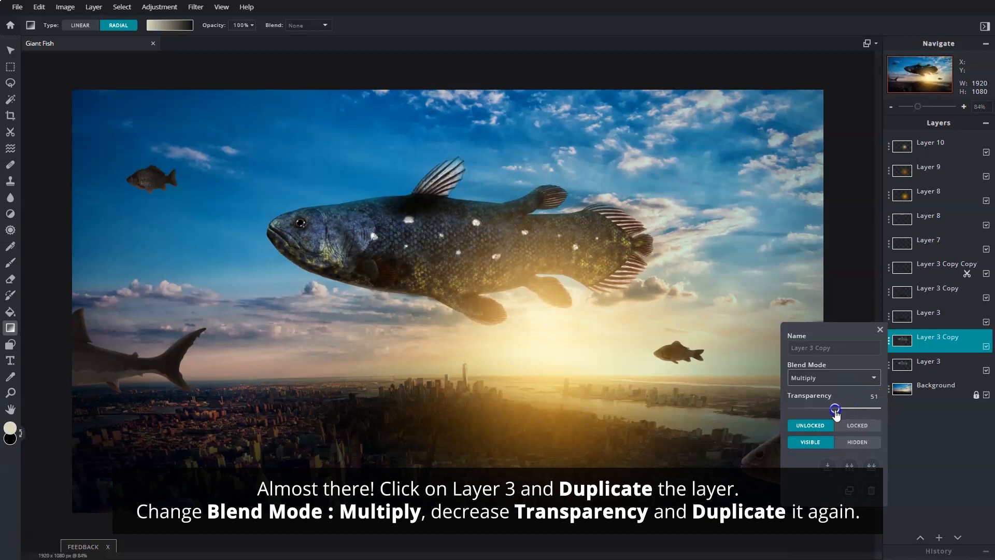
# - Duplicate the big fish's Multiply copy once more
pyautogui.click(848, 490)
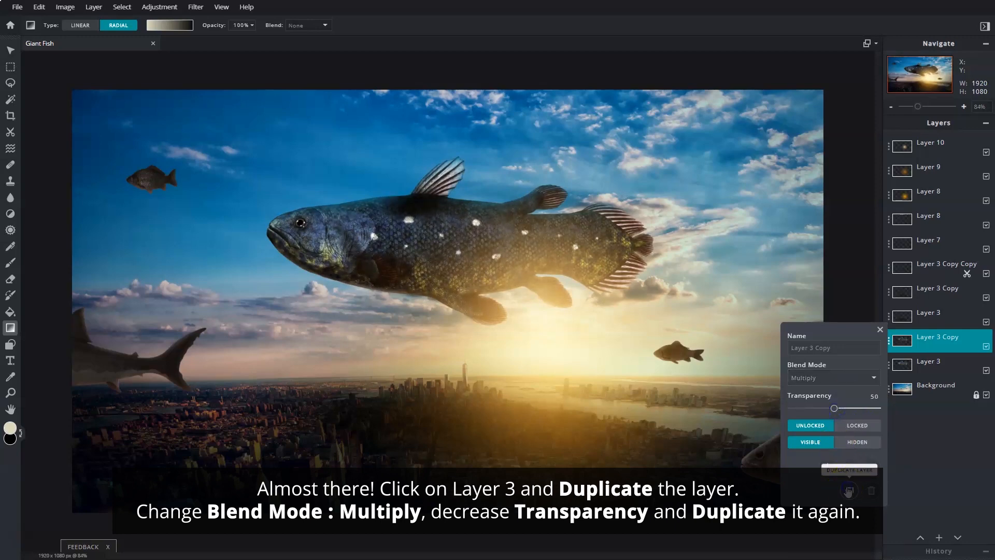
pyautogui.click(888, 339)
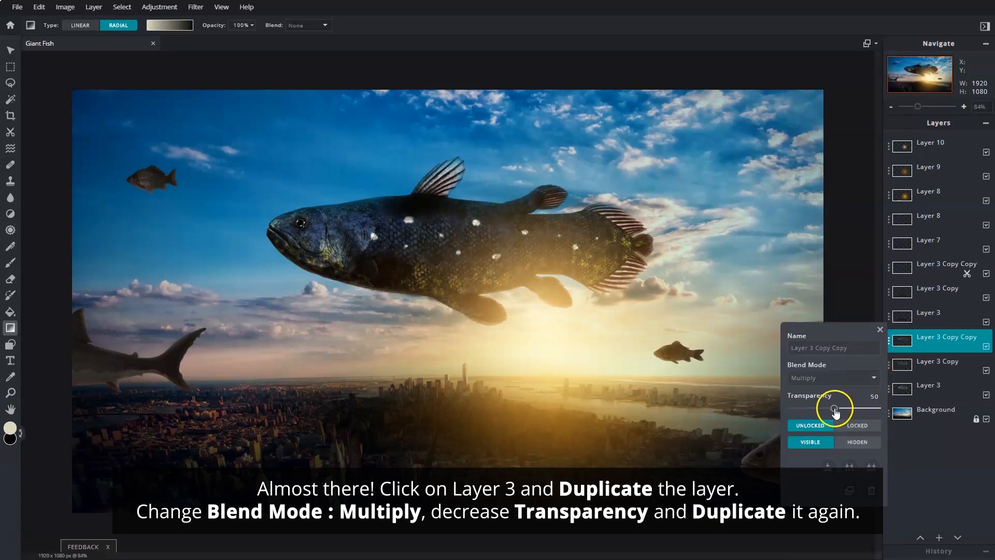
pyautogui.click(879, 330)
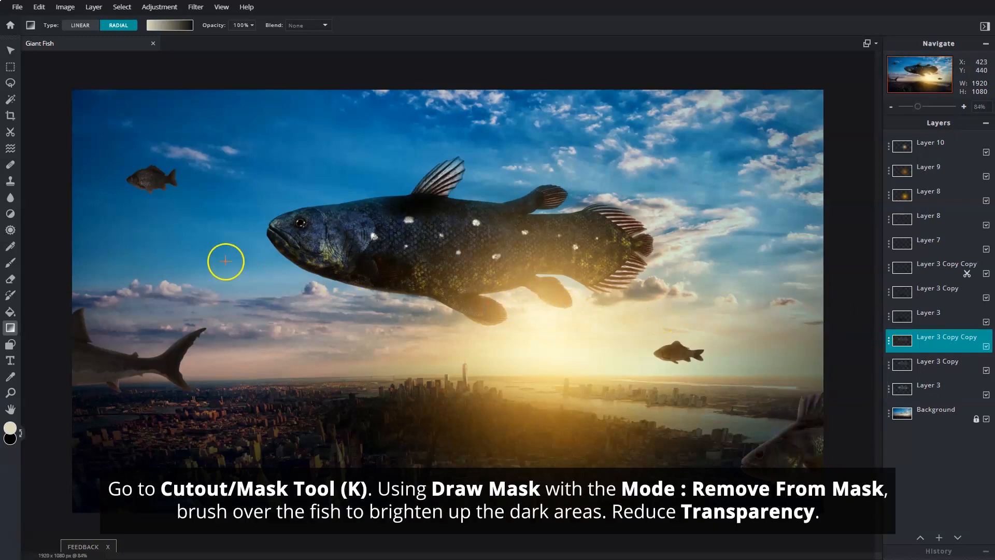
# - Brush with Draw Mask in Remove From Mask mode at 65% opacity to brighten the dark areas of the big fish
pyautogui.click(10, 136)
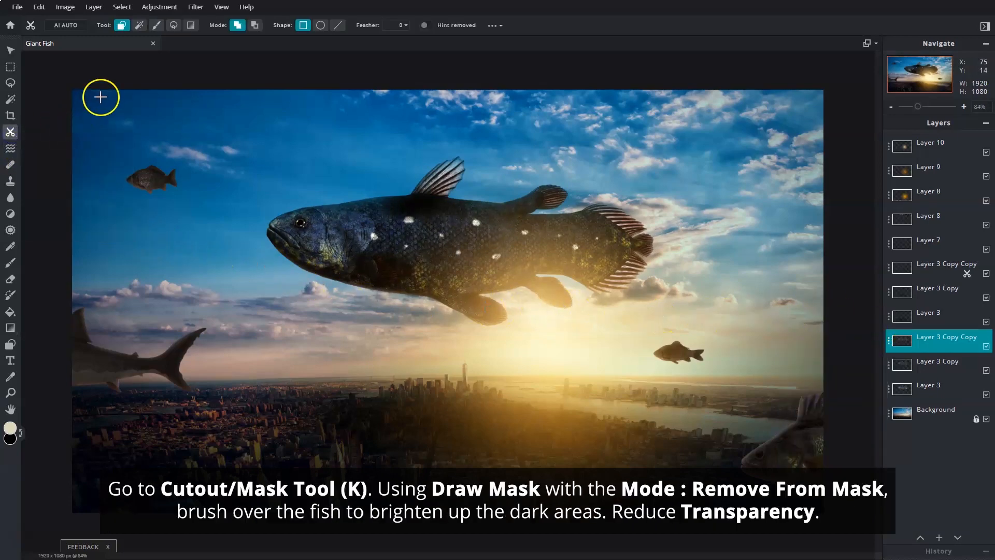
pyautogui.click(156, 26)
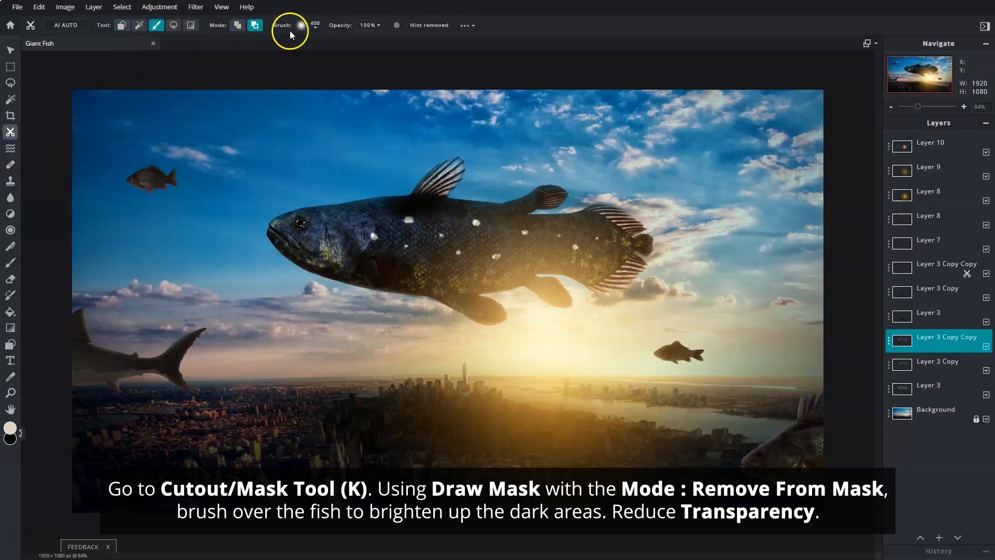
pyautogui.click(377, 26)
pyautogui.moveTo(511, 167)
pyautogui.mouseDown()
pyautogui.moveTo(461, 167)
pyautogui.moveTo(626, 271)
pyautogui.moveTo(422, 317)
pyautogui.moveTo(620, 315)
pyautogui.moveTo(455, 150)
pyautogui.moveTo(648, 244)
pyautogui.mouseUp()
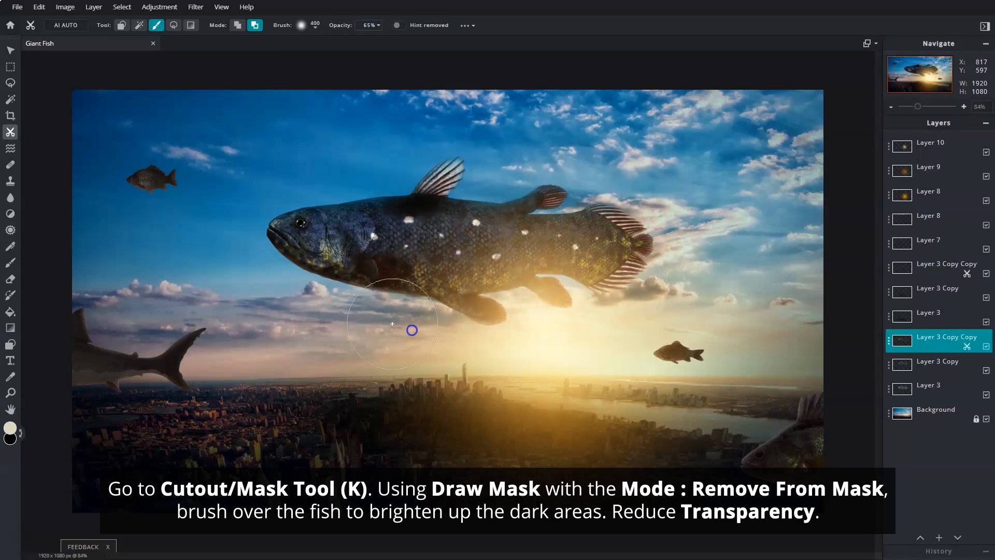
pyautogui.moveTo(573, 172); pyautogui.dragTo(421, 171)
# - Set the transparency of the Color-burn layers to about 19 for Layer 3 Copy and about 42 for Layer 3
pyautogui.click(890, 295)
pyautogui.click(890, 294)
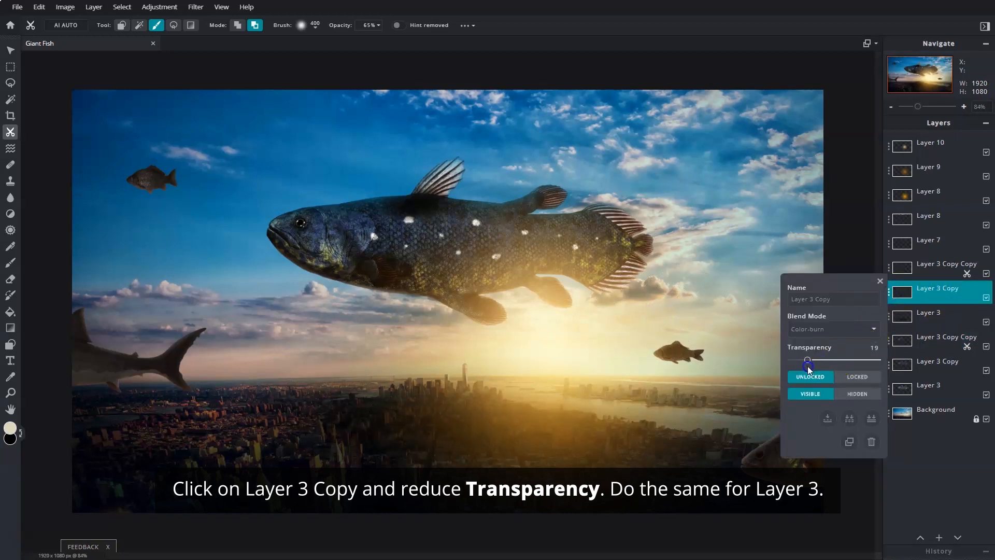
pyautogui.click(880, 281)
pyautogui.click(892, 321)
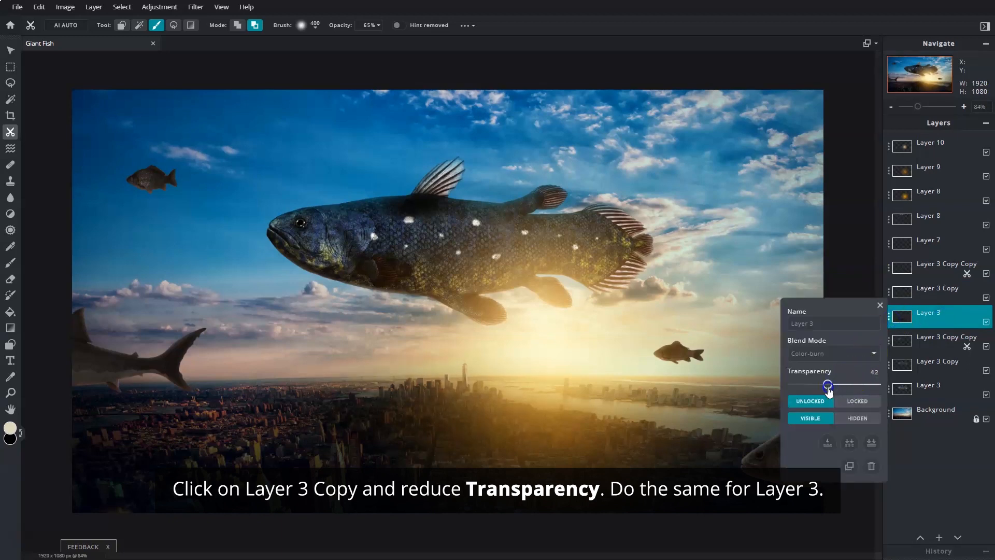
pyautogui.click(880, 305)
# - Select the pixels of Layer 7, which holds the smaller fish
pyautogui.click(928, 241)
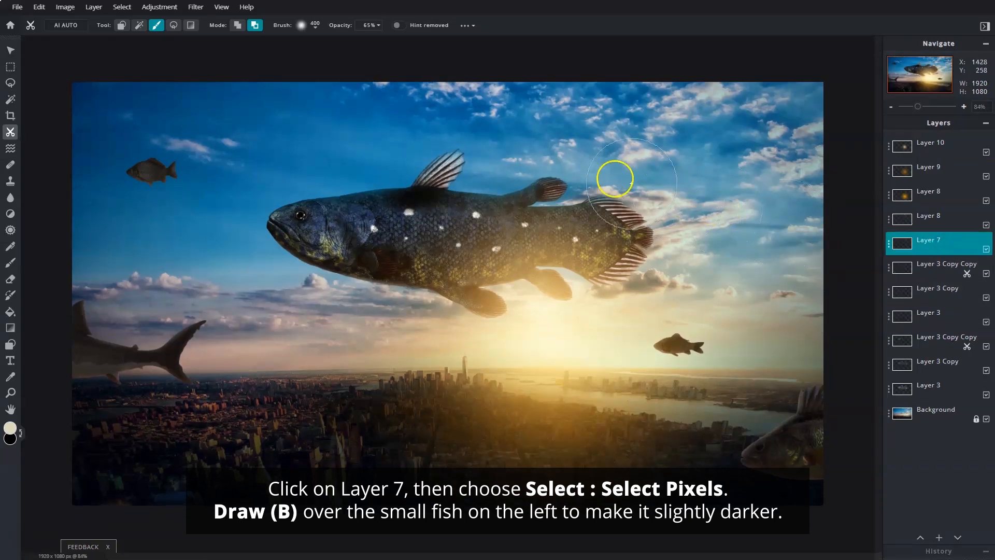
pyautogui.click(122, 7)
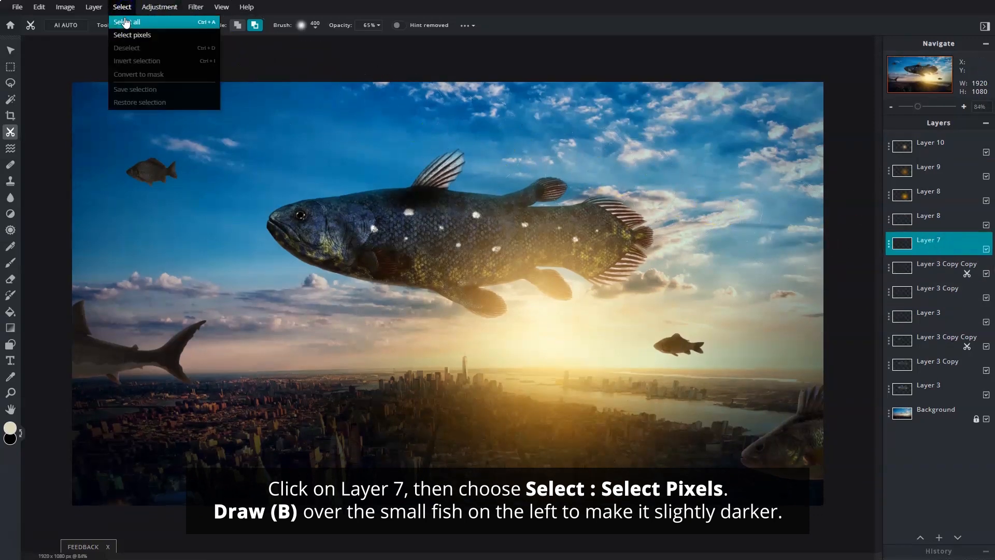
pyautogui.click(167, 35)
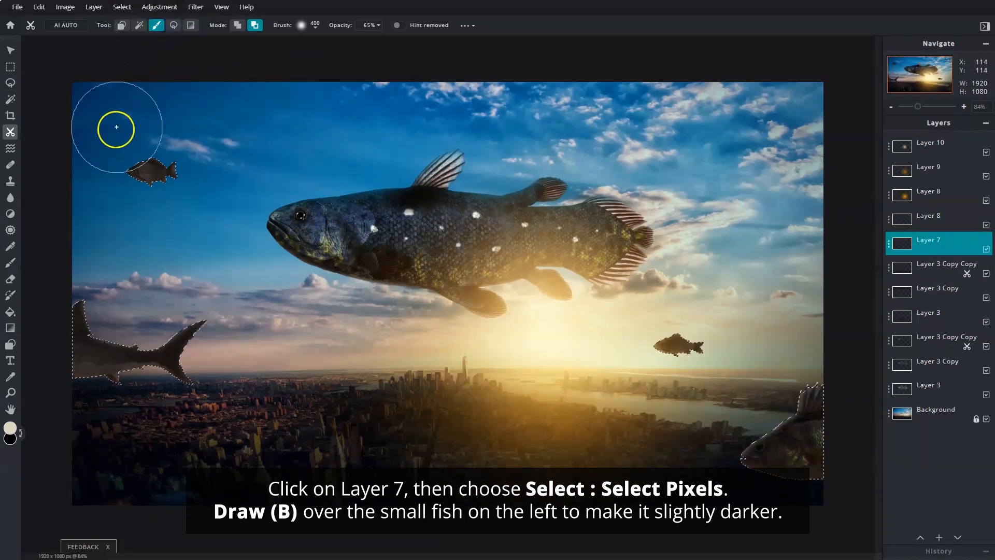
# - Set up the Draw brush with colour #0B0701, 18% opacity and the soft 100 px tip
pyautogui.click(12, 265)
pyautogui.click(10, 427)
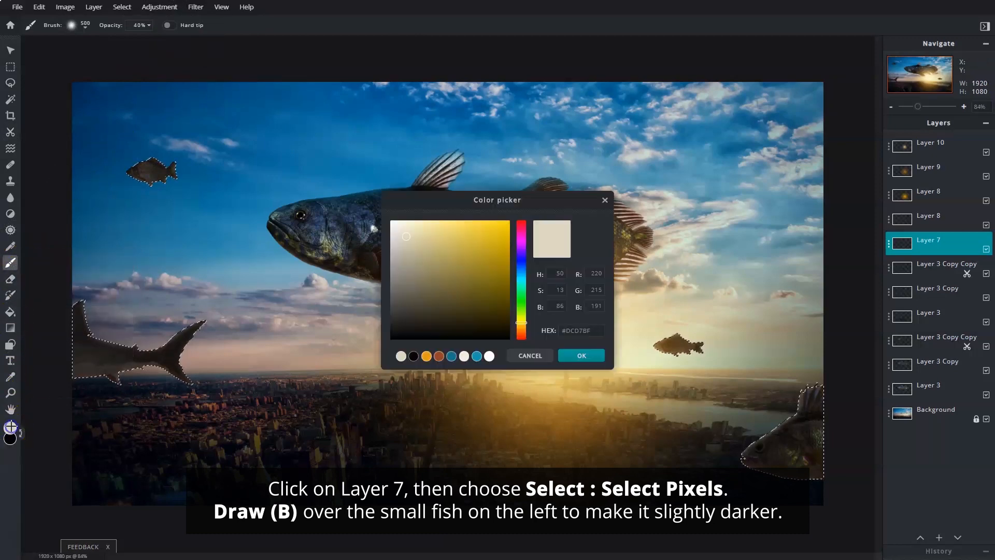
pyautogui.click(413, 356)
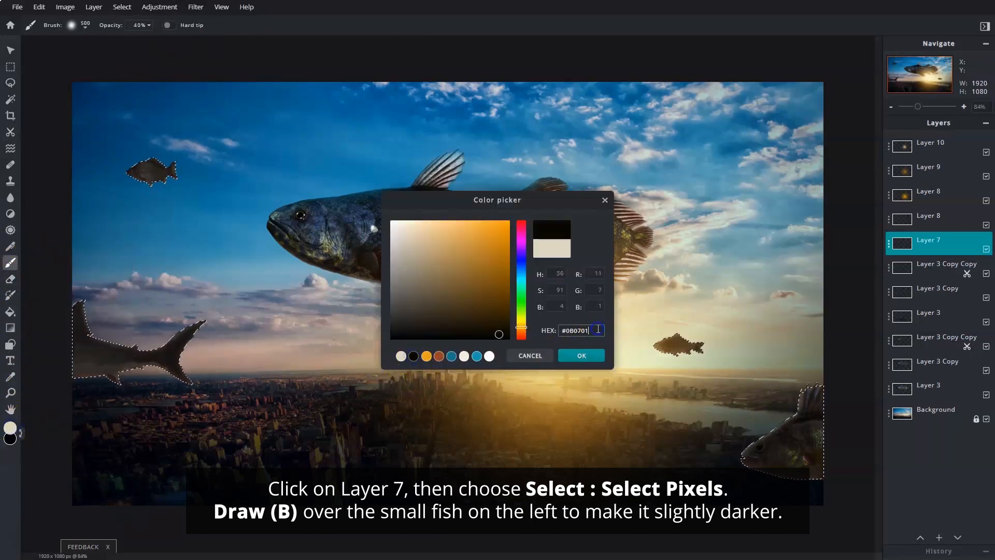
pyautogui.click(590, 356)
pyautogui.click(149, 26)
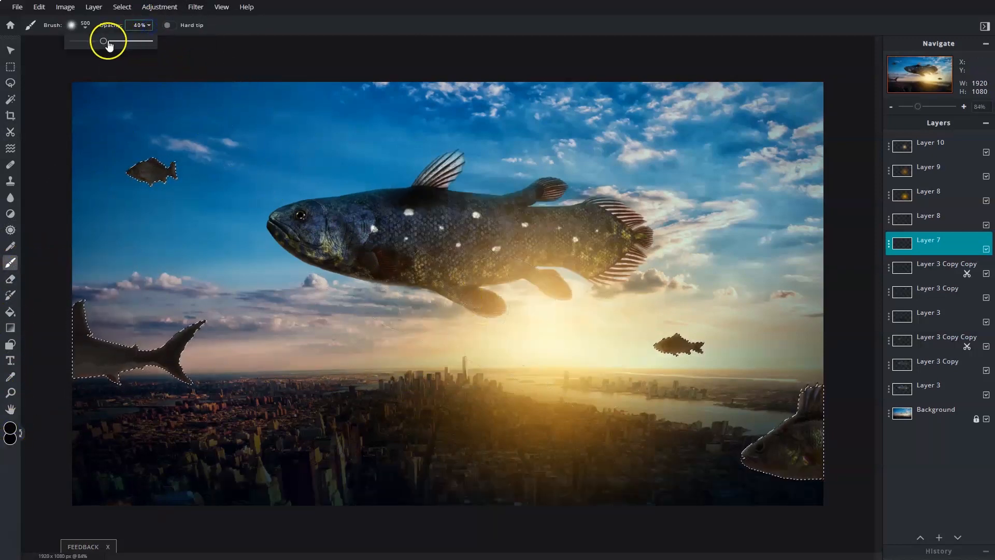
pyautogui.click(84, 26)
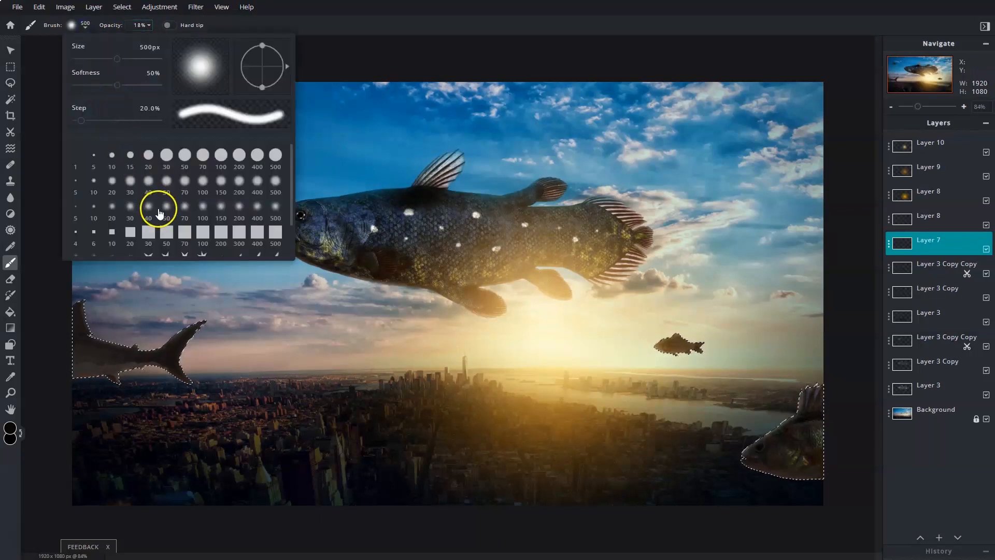
pyautogui.click(202, 207)
# - Paint over the small fish in the image's upper-left sky to darken it, and clear the selection
pyautogui.click(142, 303)
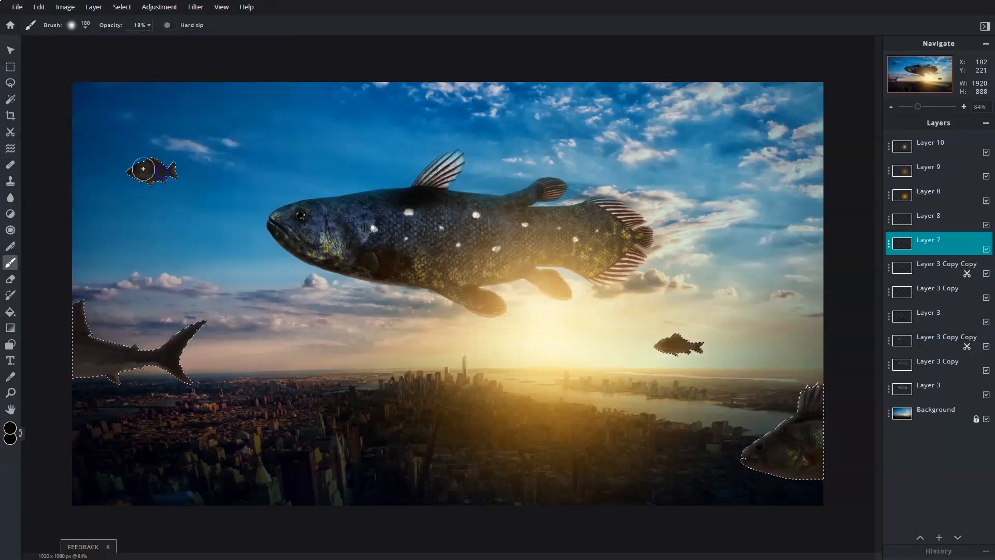
pyautogui.moveTo(186, 187); pyautogui.dragTo(157, 160)
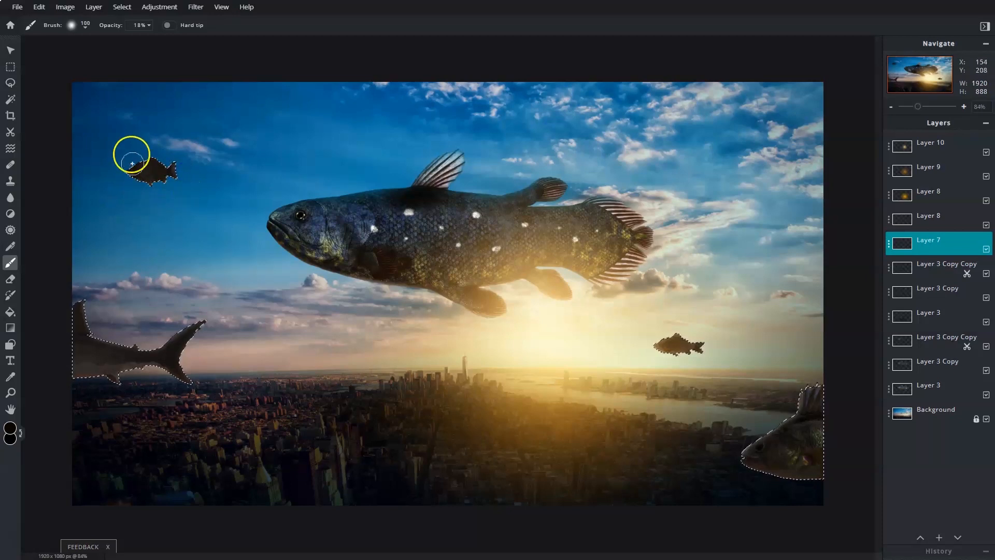
pyautogui.click(122, 7)
pyautogui.click(141, 49)
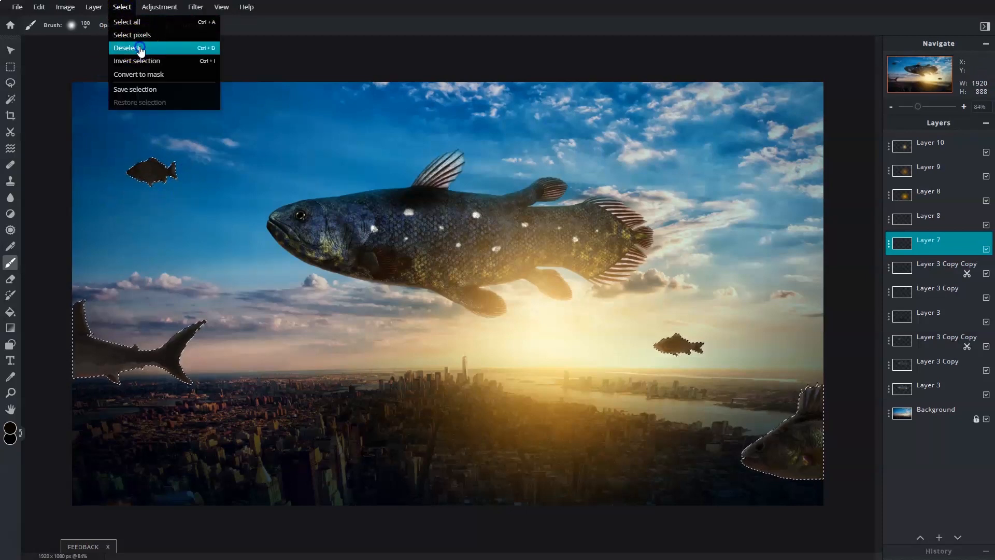
# - Add an empty layer and move it directly below the upper Layer 8 that holds the first orange flare
pyautogui.click(942, 150)
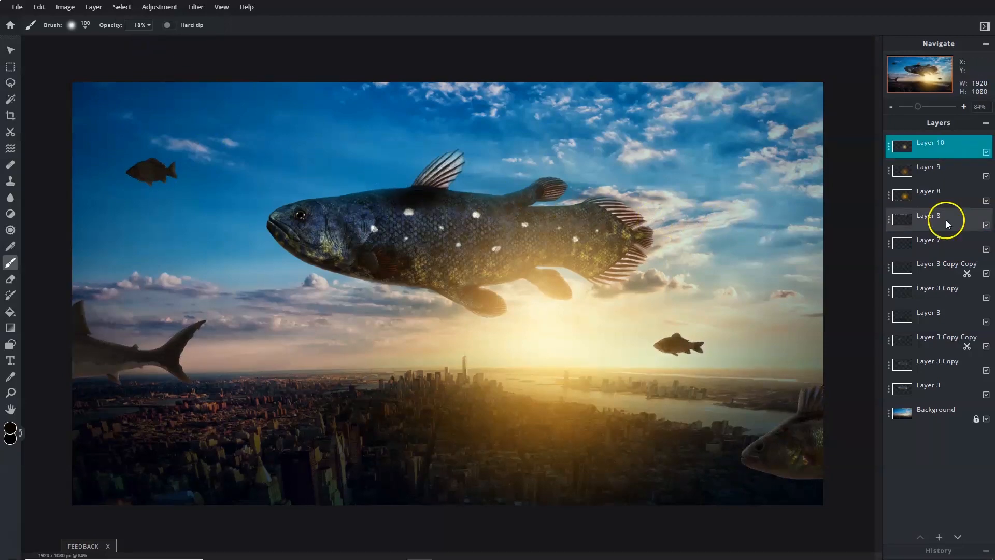
pyautogui.click(938, 537)
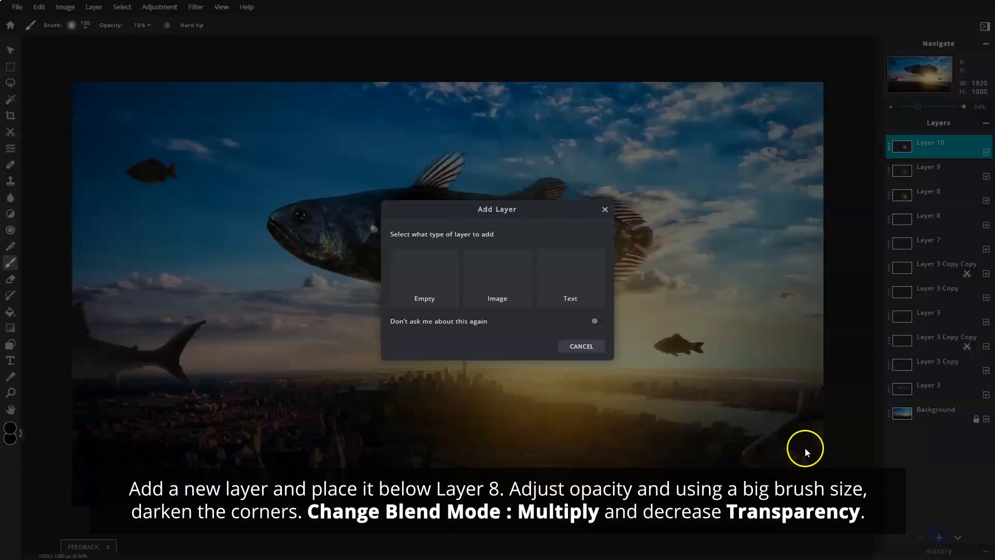
pyautogui.click(446, 298)
pyautogui.moveTo(935, 156); pyautogui.dragTo(941, 223)
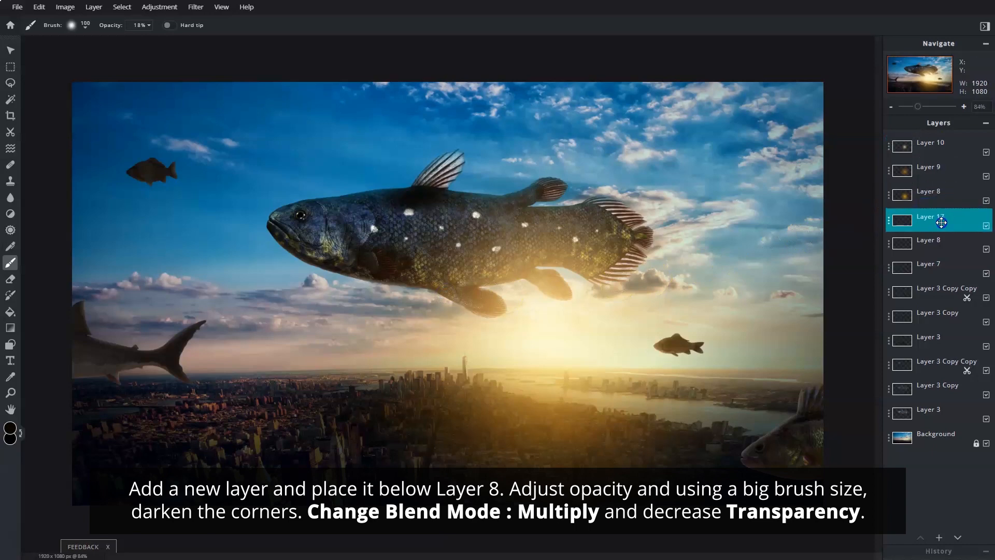
# - Darken the corners and edges of the image using the soft 500 px brush at 31% opacity
pyautogui.click(148, 26)
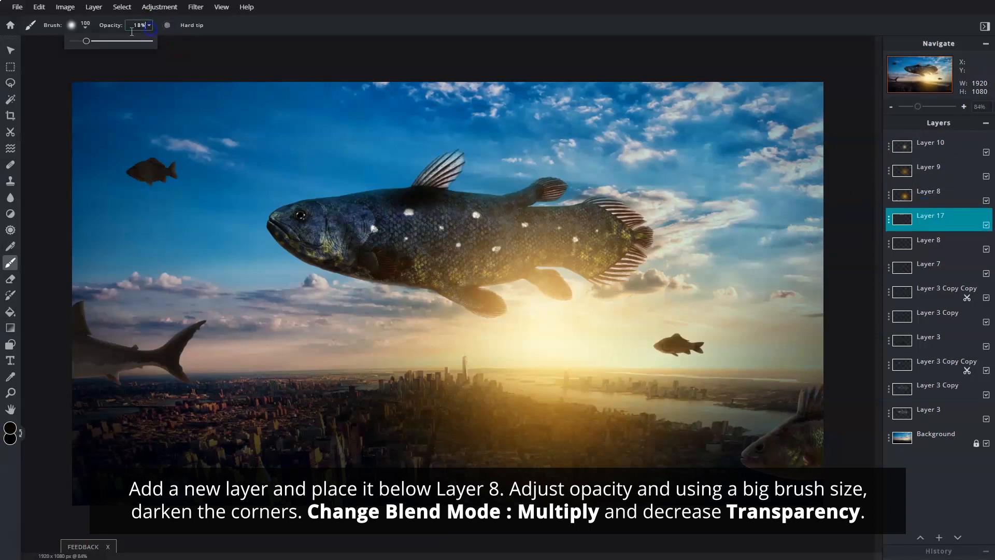
pyautogui.click(86, 25)
pyautogui.click(275, 210)
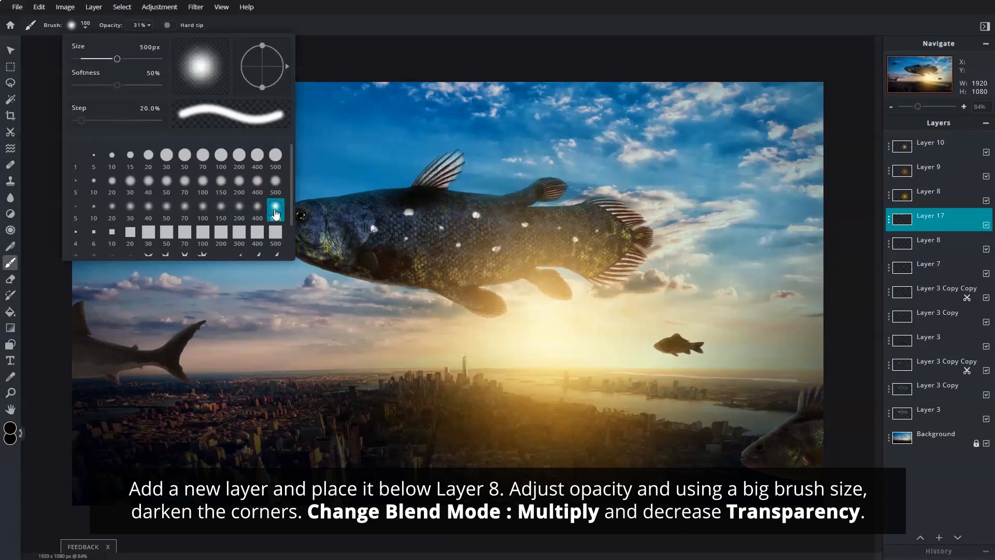
pyautogui.click(458, 64)
pyautogui.scroll(-2, 444, 189)
pyautogui.moveTo(113, 149)
pyautogui.mouseDown()
pyautogui.moveTo(811, 444)
pyautogui.moveTo(81, 391)
pyautogui.moveTo(838, 342)
pyautogui.mouseUp()
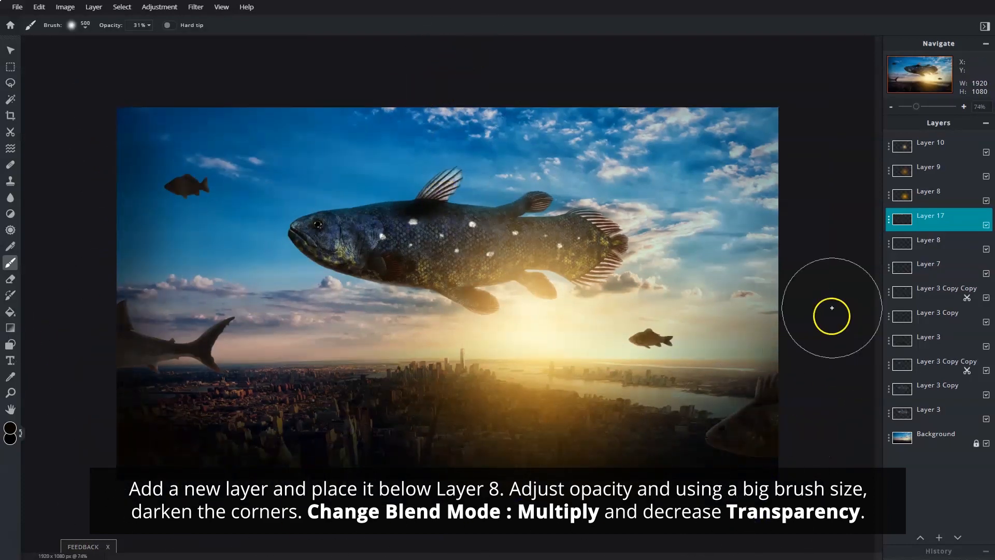
# - Set the corner-darkening layer to Multiply blend mode with transparency about 70
pyautogui.click(891, 223)
pyautogui.click(850, 257)
pyautogui.click(845, 278)
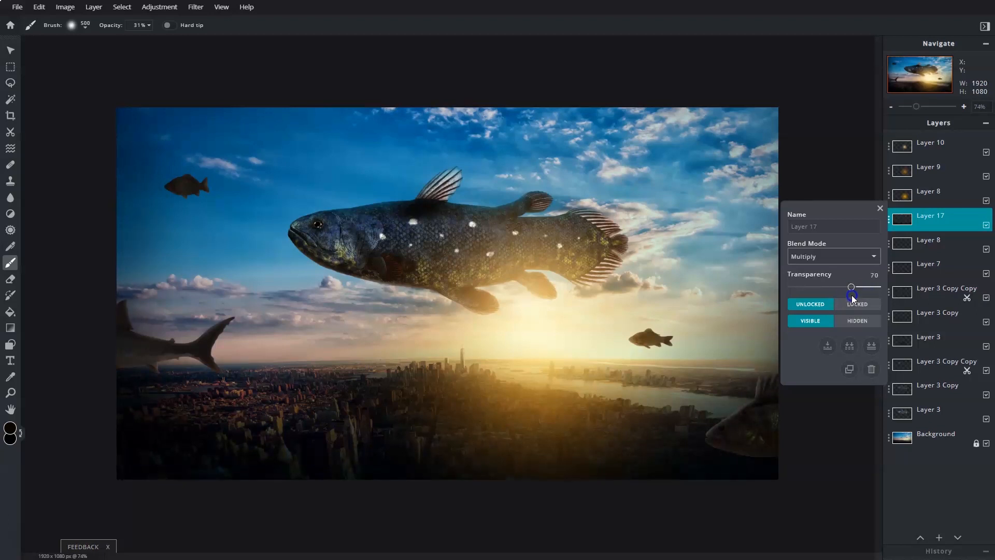
pyautogui.click(880, 209)
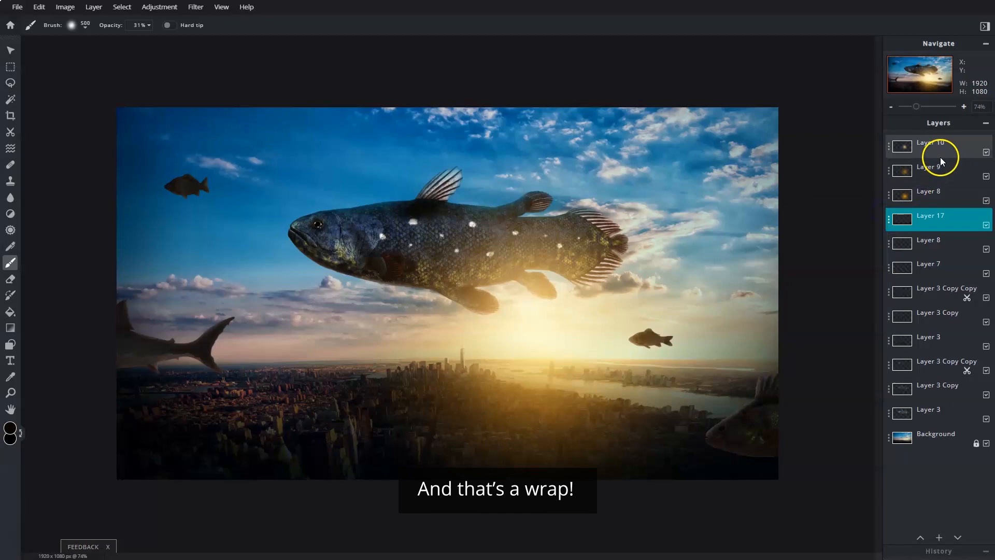